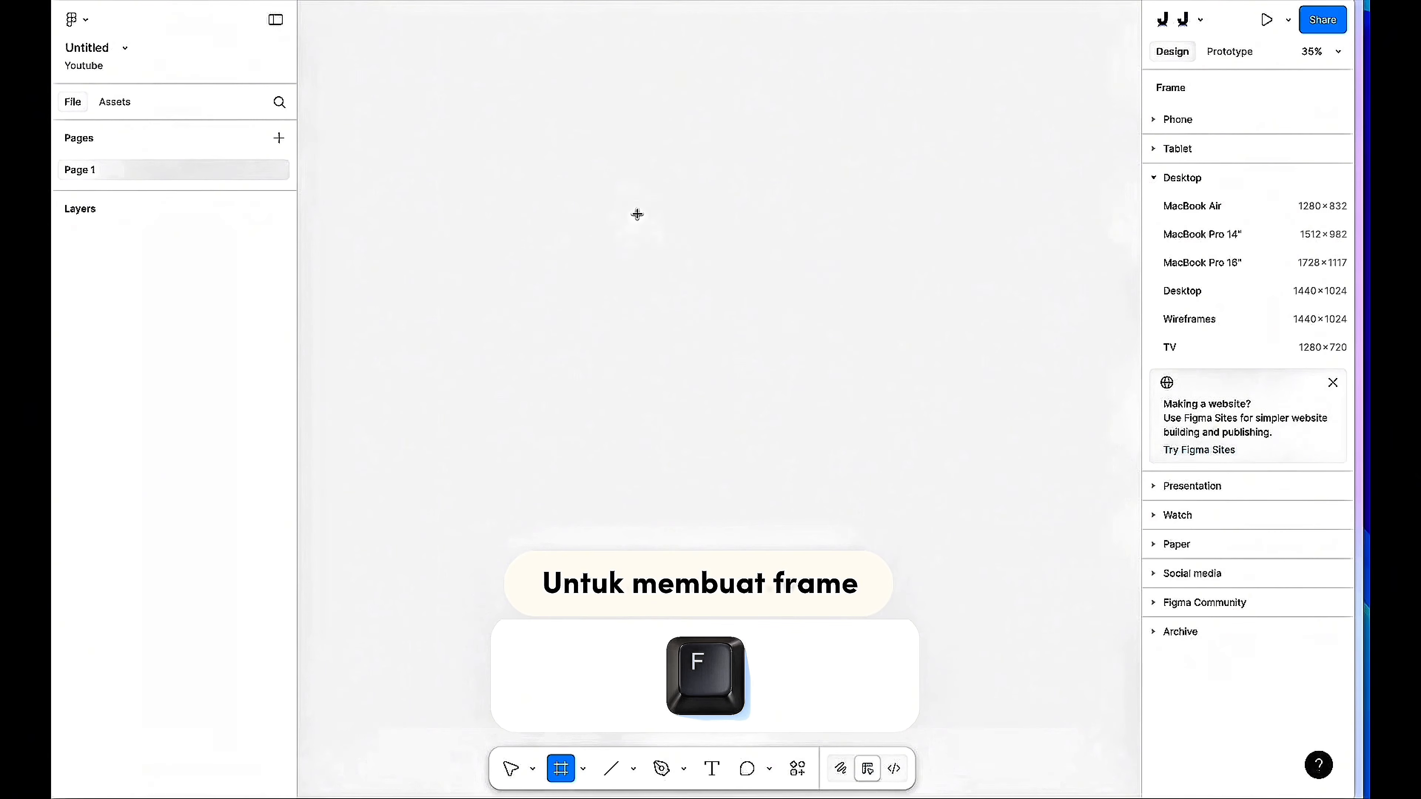
Create a frame on the canvas from the MacBook Pro 14" preset (1512 × 982).
left_click_drag(585, 199, 791, 301)
key("ctrl+z")
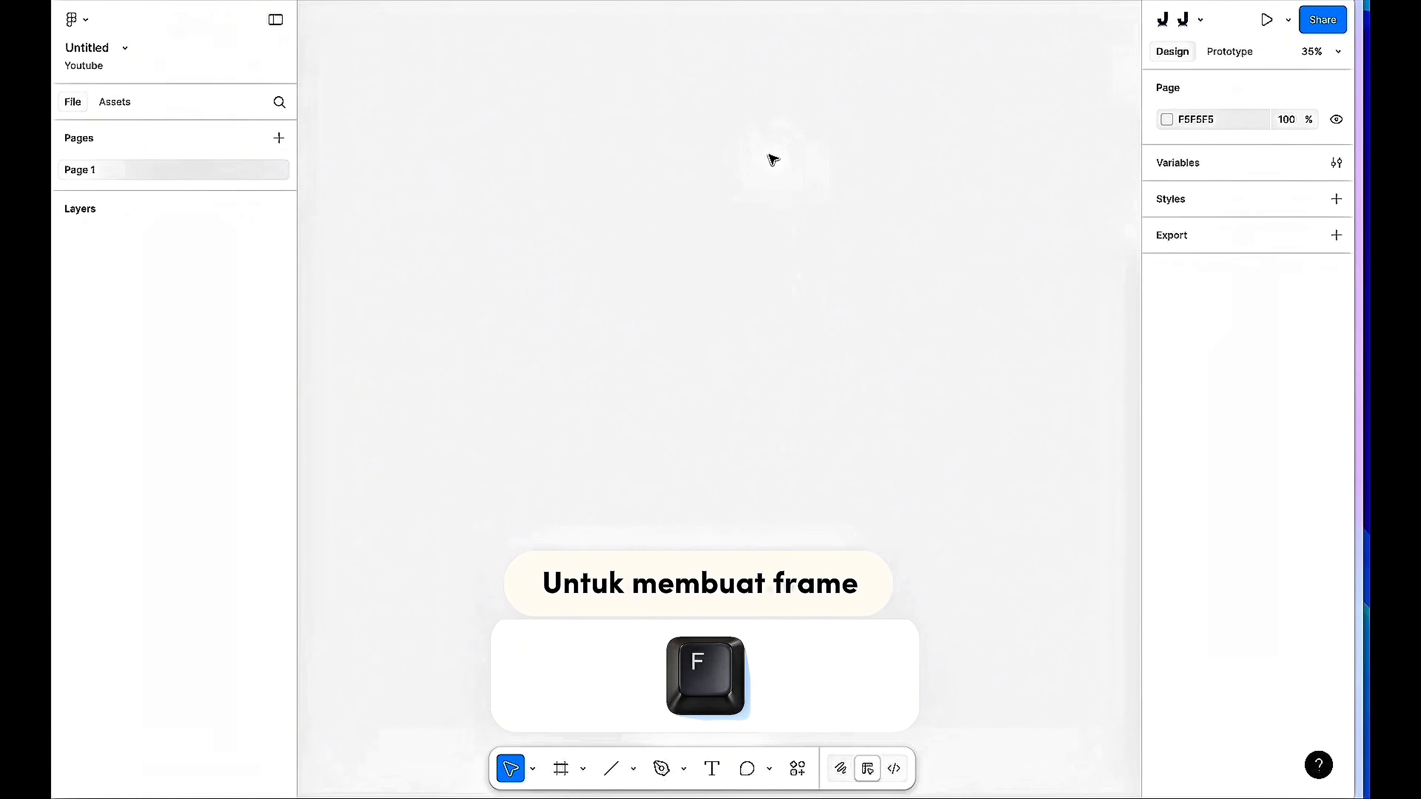
key("f")
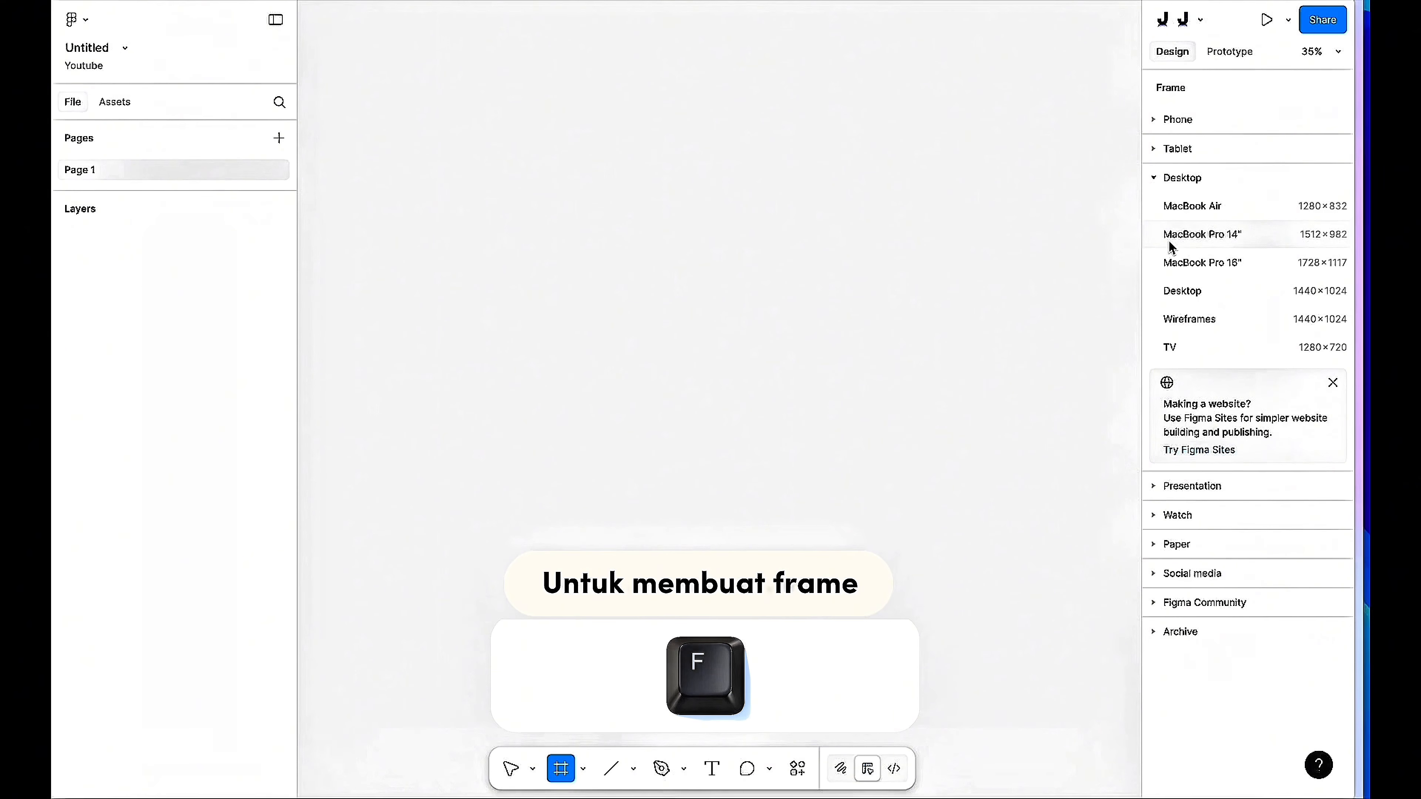
left_click(1193, 238)
left_click(475, 211)
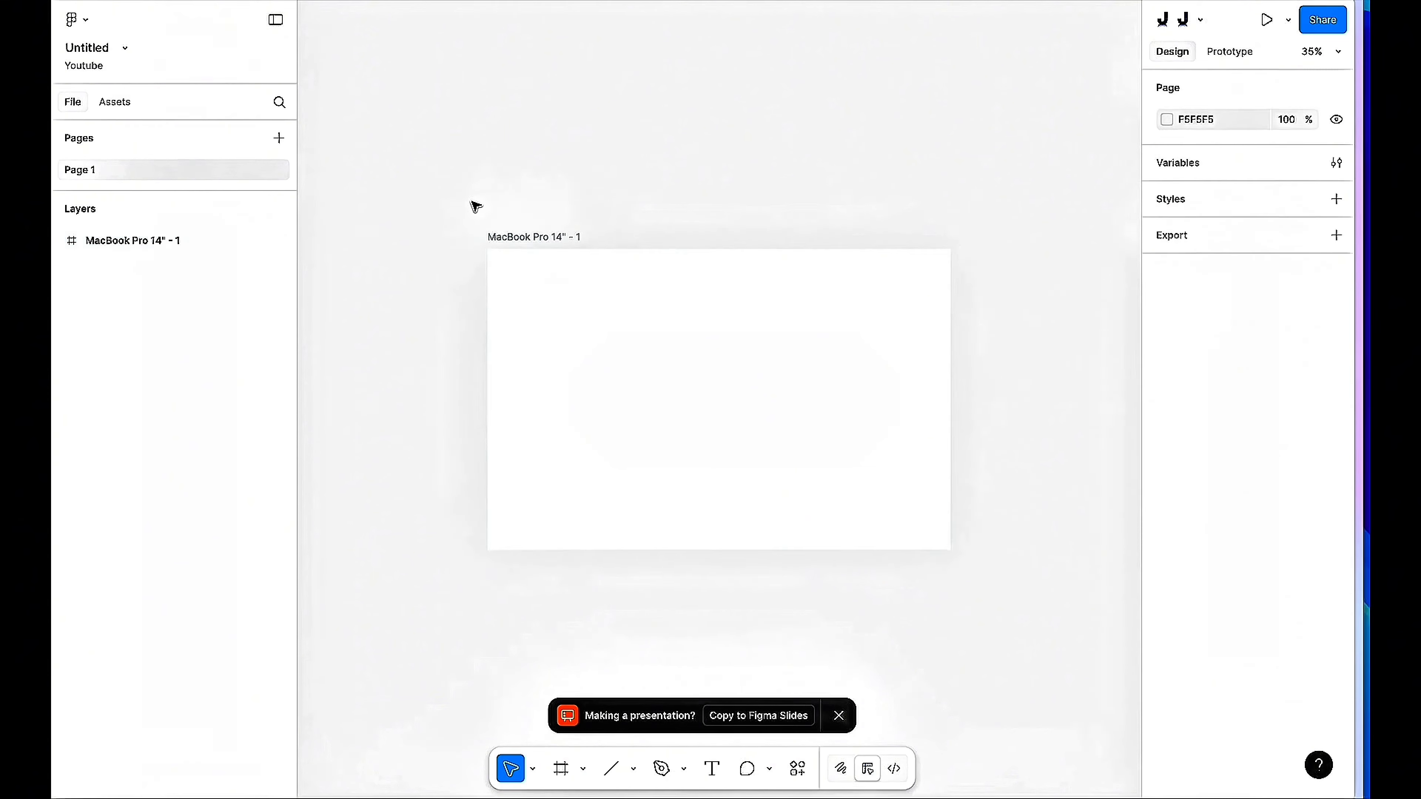
scroll(559, 307, "down", 1)
left_click(839, 716)
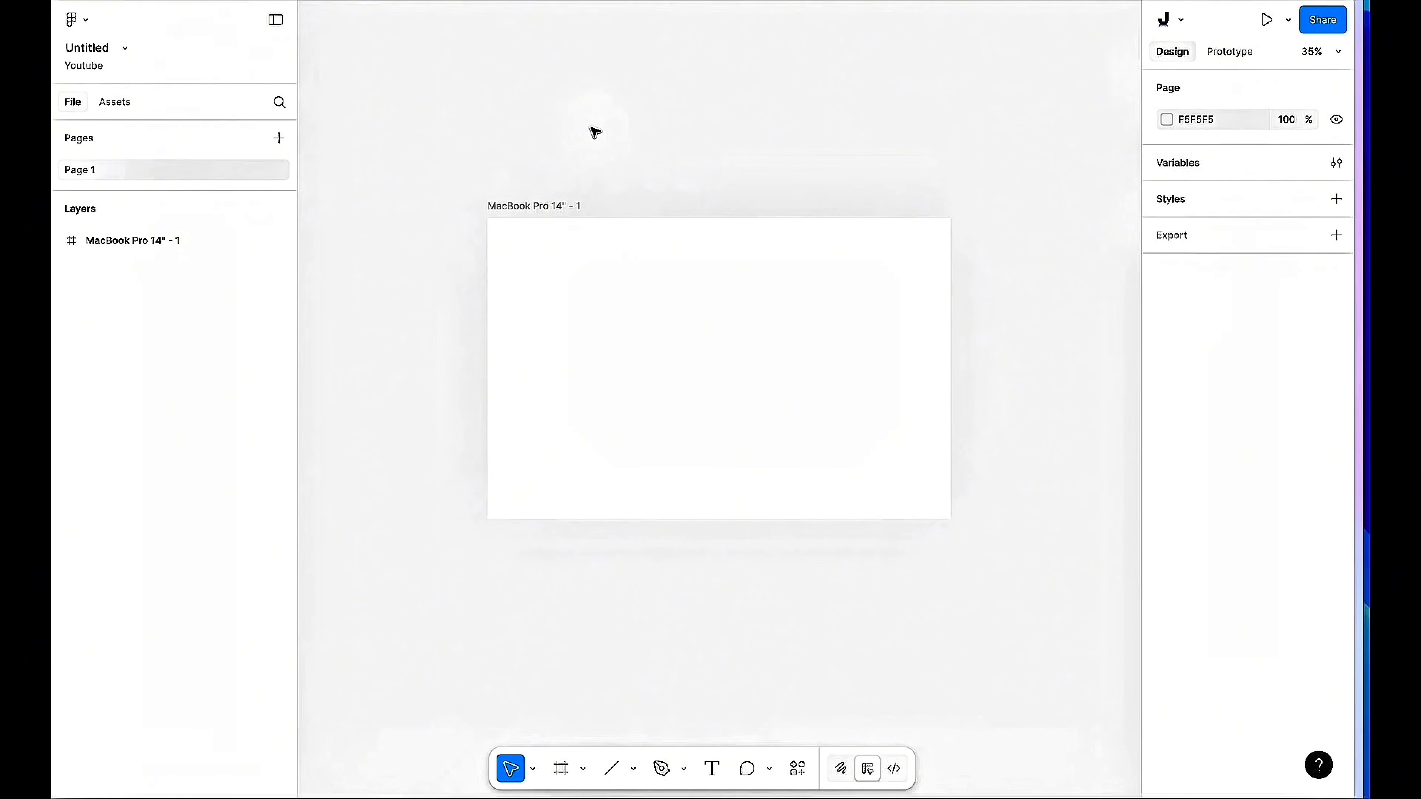
Draw a square frame about 217 × 217 inside the MacBook Pro 14" frame, discarding the first attempt.
key("r")
key("o")
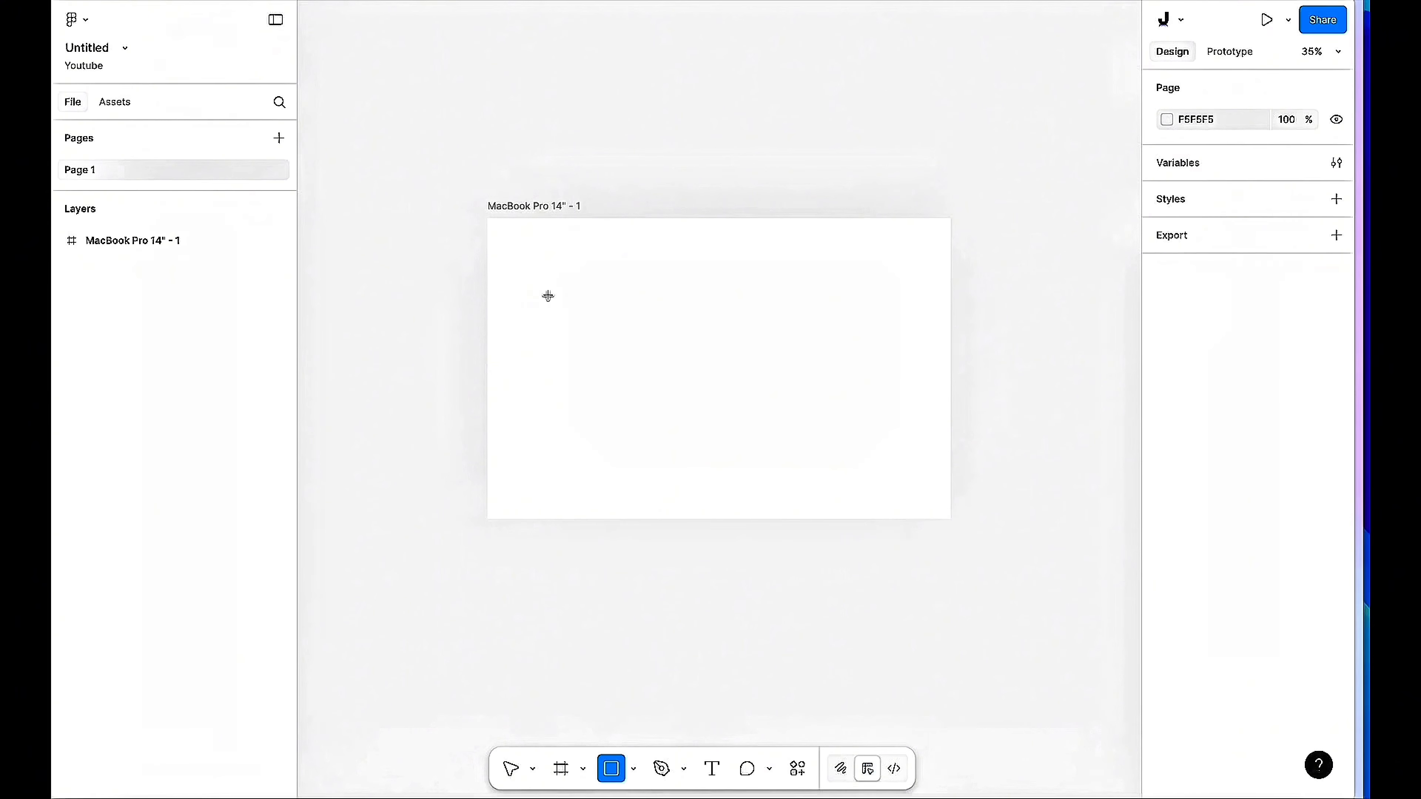
key("f")
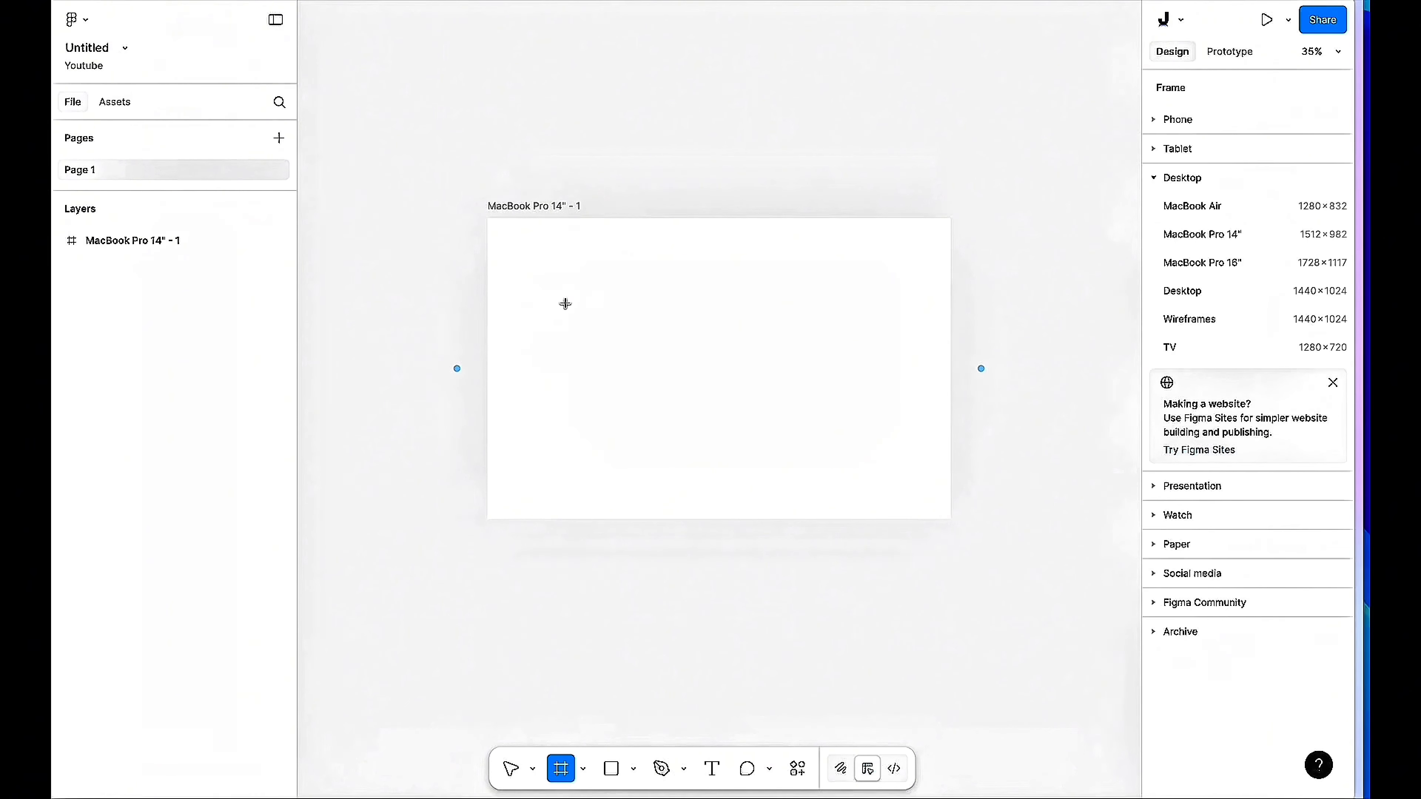
left_click_drag(571, 286, 663, 390)
key("Delete")
key("f")
left_click_drag(605, 315, 671, 381)
Change the small square frame's fill to the grey C3C3C3.
left_click(1336, 469)
left_click(940, 476)
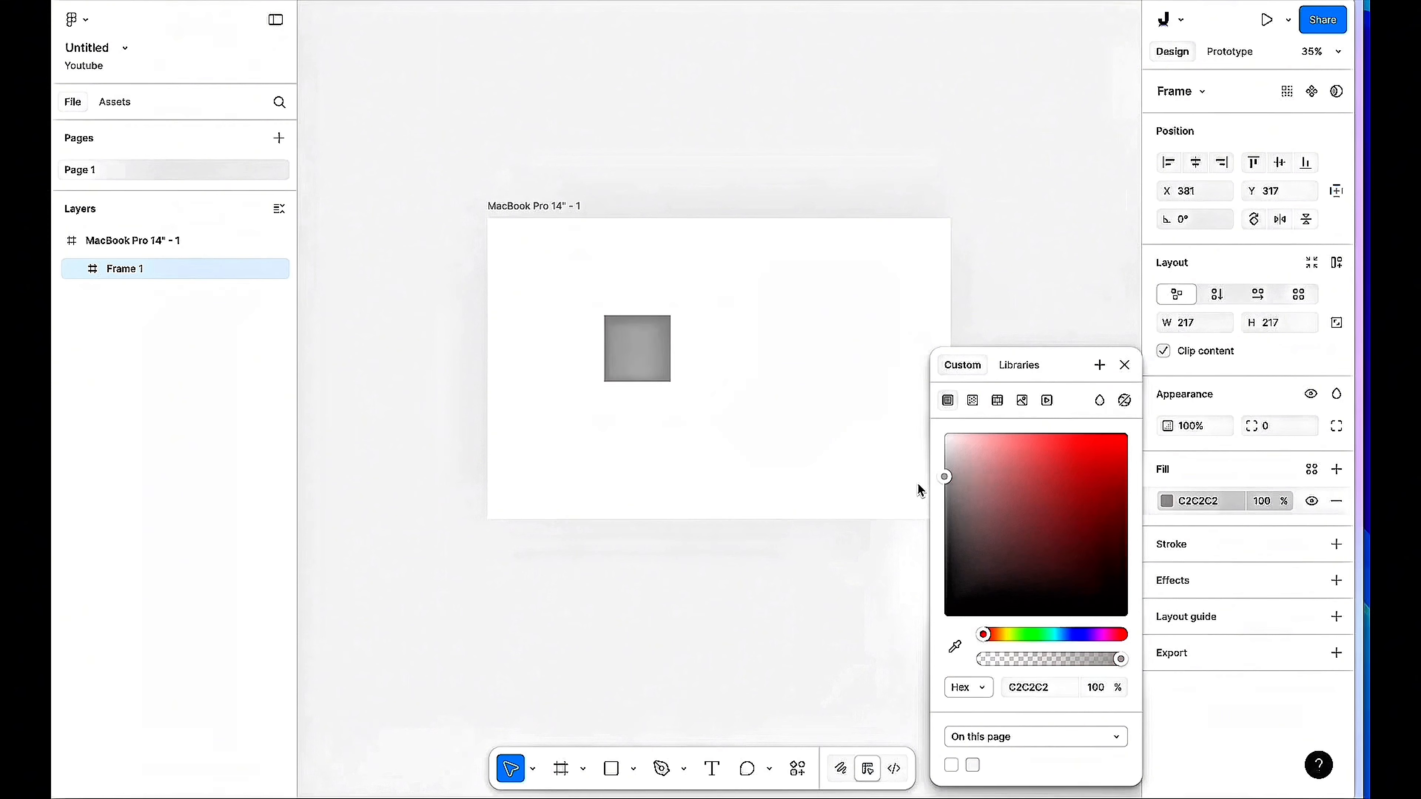
left_click(1126, 366)
Set the small square frame's corner radius to 99999.
left_click(1273, 429)
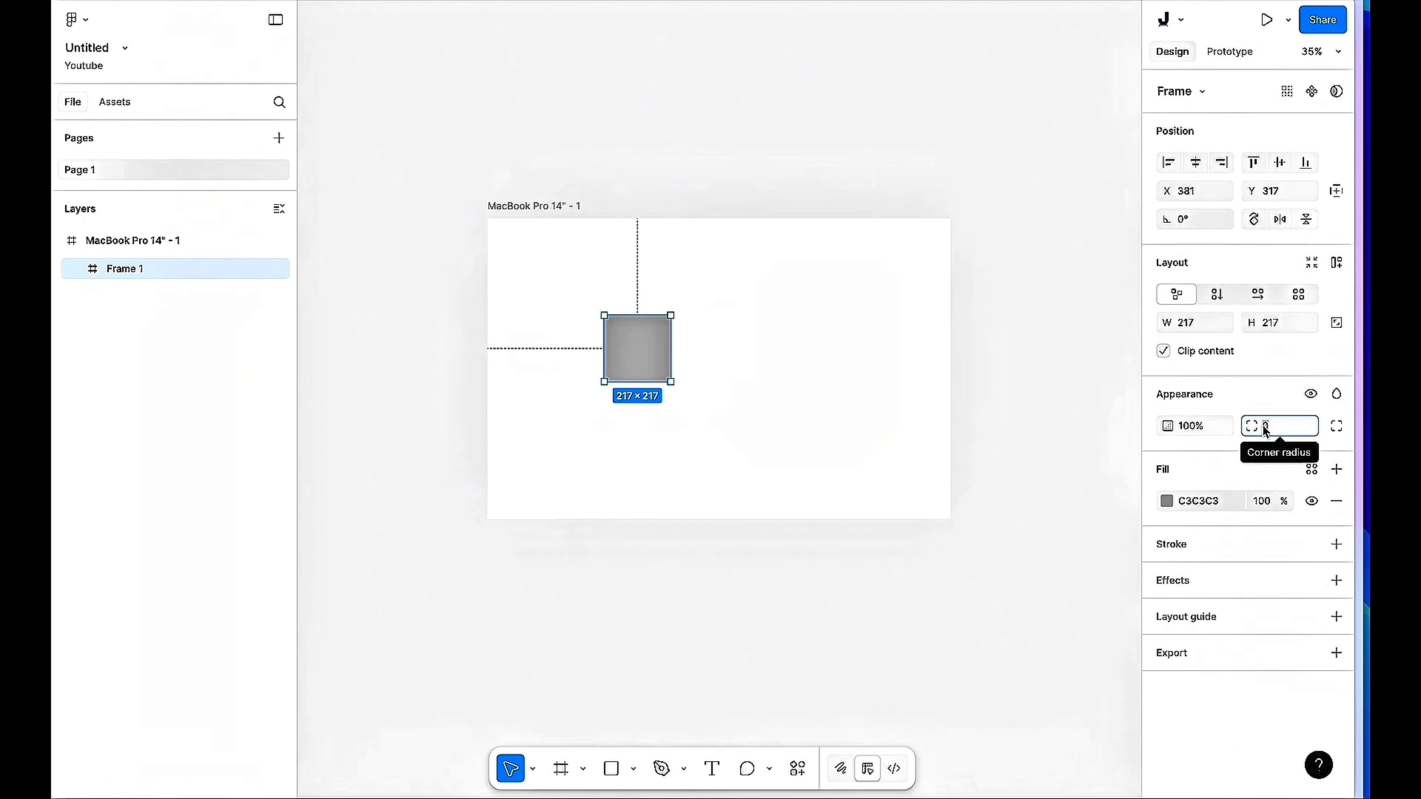
left_click(1272, 429)
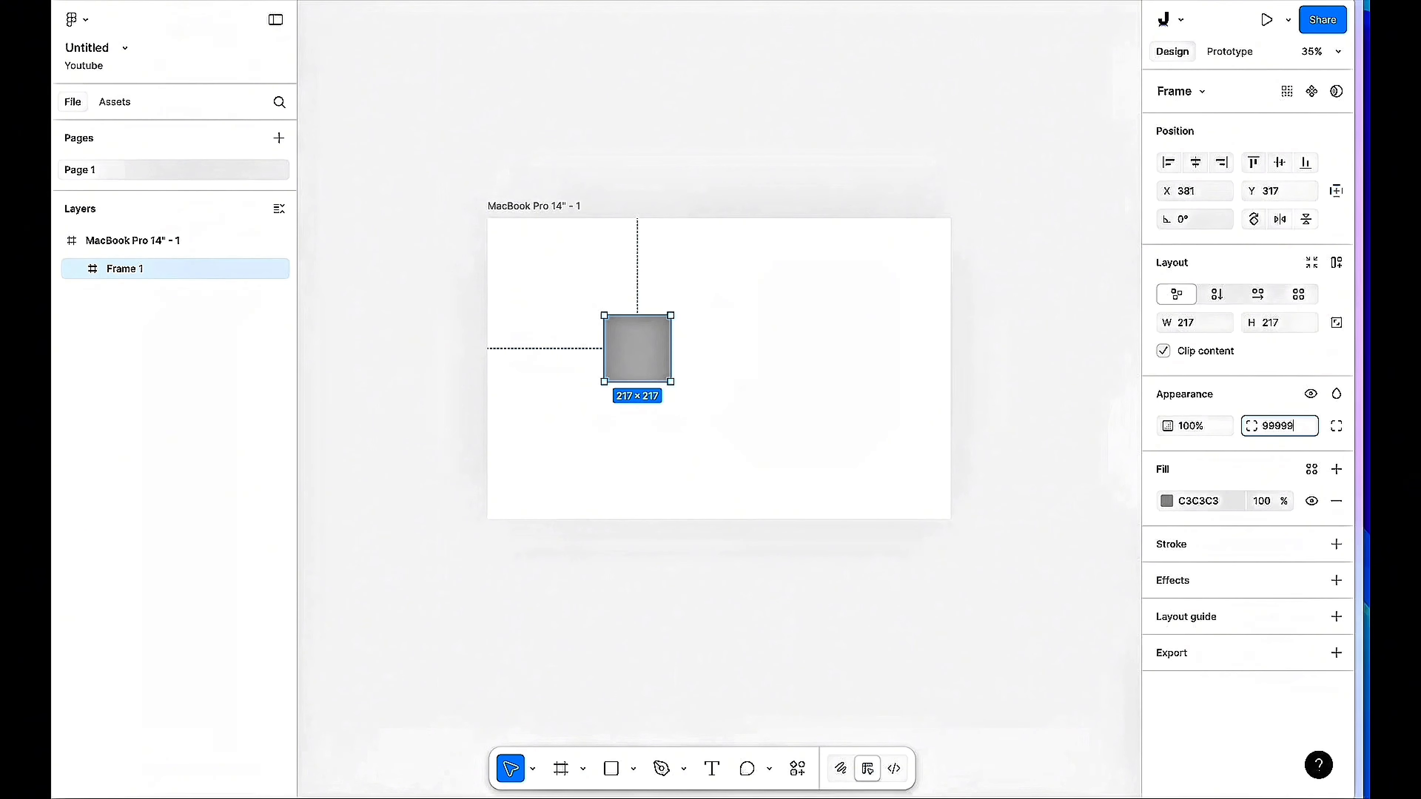
type("99999")
key("Return")
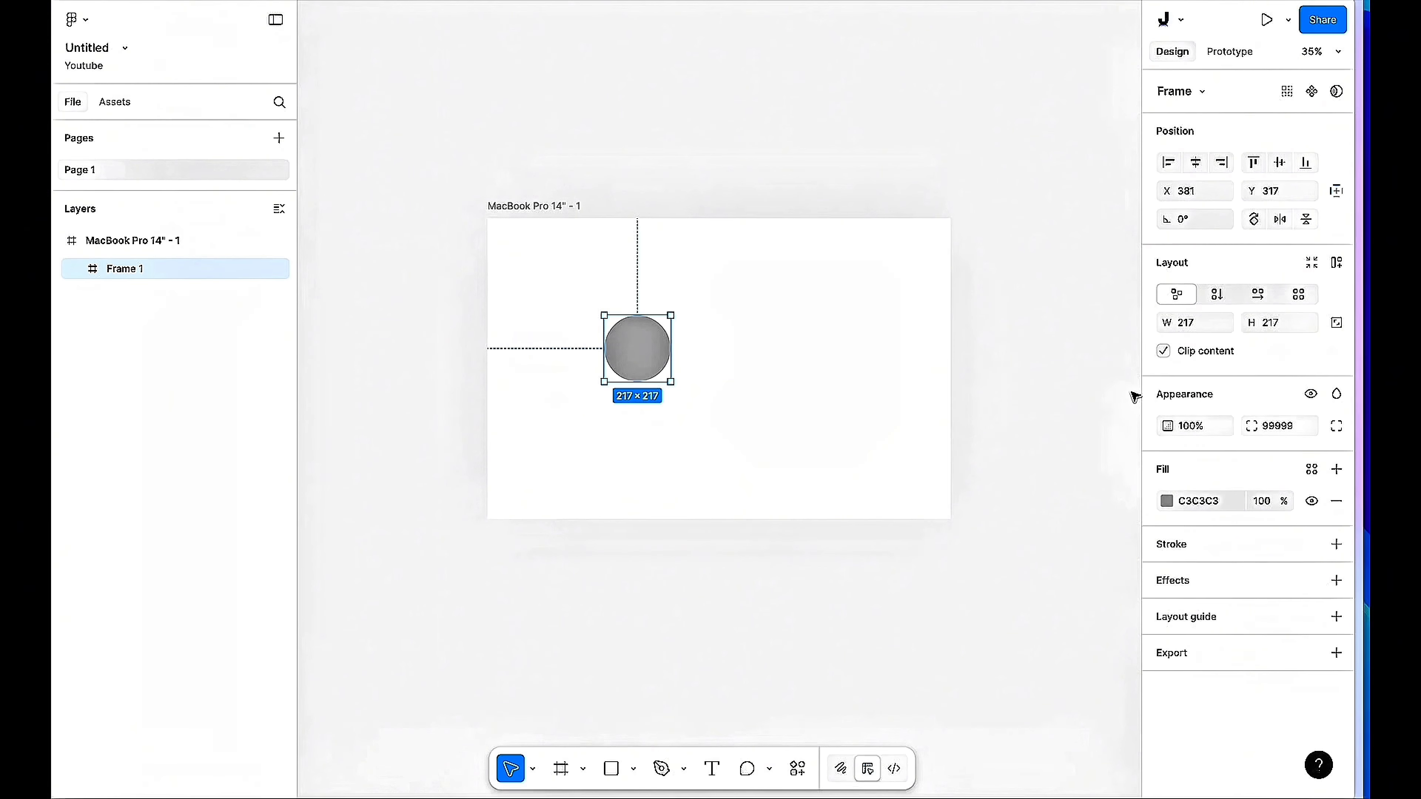
Delete the grey circular frame from the MacBook Pro 14" frame.
left_click(1056, 372)
scroll(669, 348, "up", 2)
left_click(655, 343)
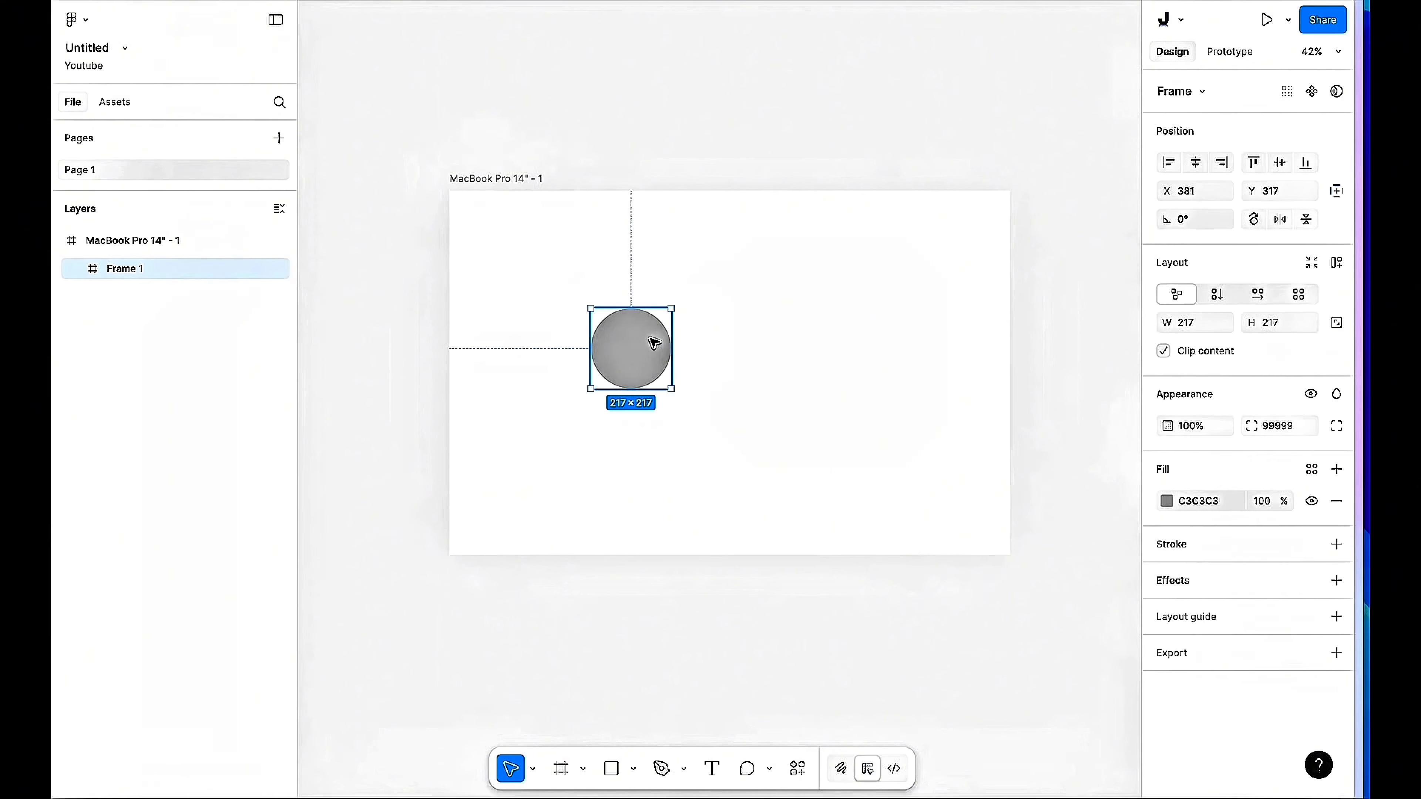
key("Escape")
left_click(631, 340)
key("Delete")
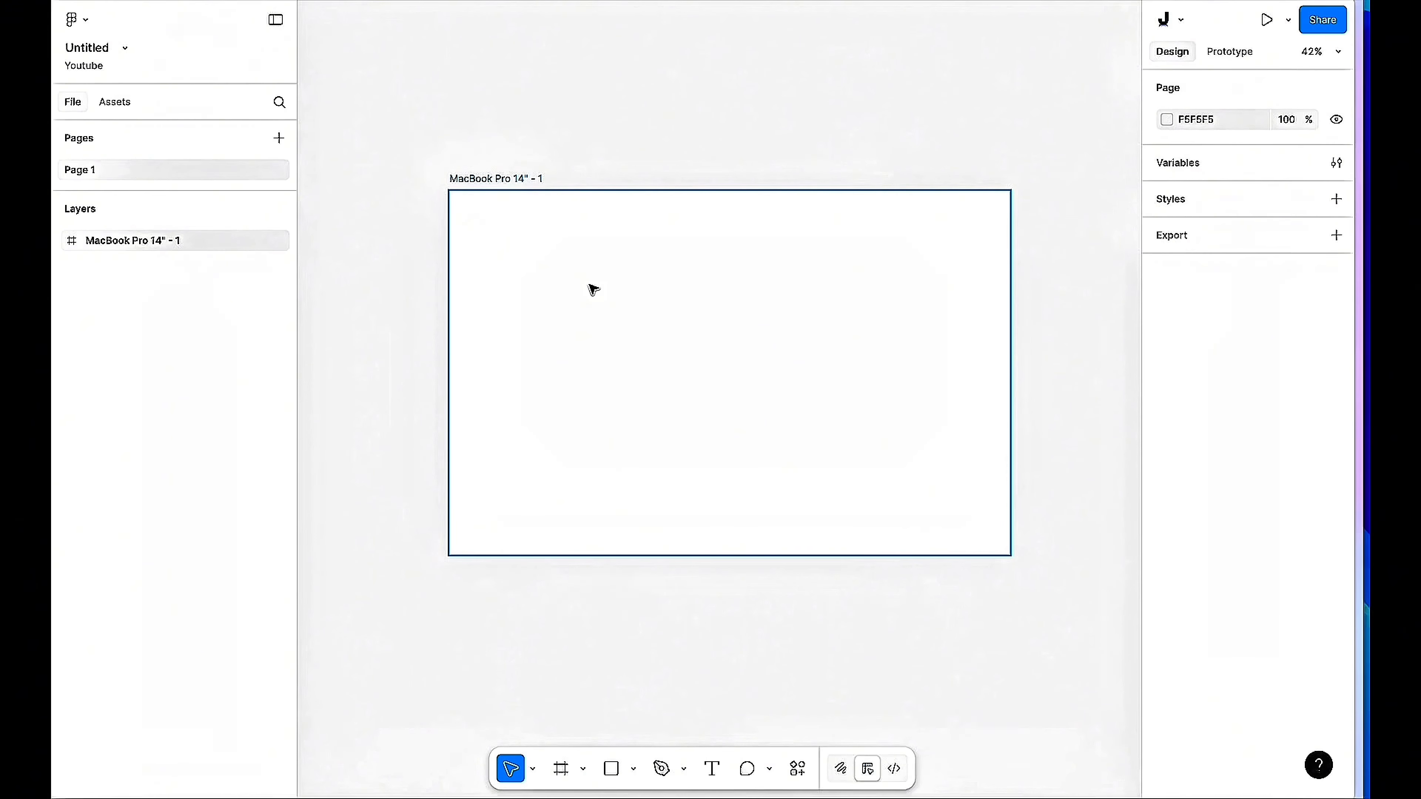
Draw two trial rectangles in the MacBook frame, the second about 646 × 310, deleting each one.
key("r")
left_click_drag(589, 285, 795, 383)
key("Delete")
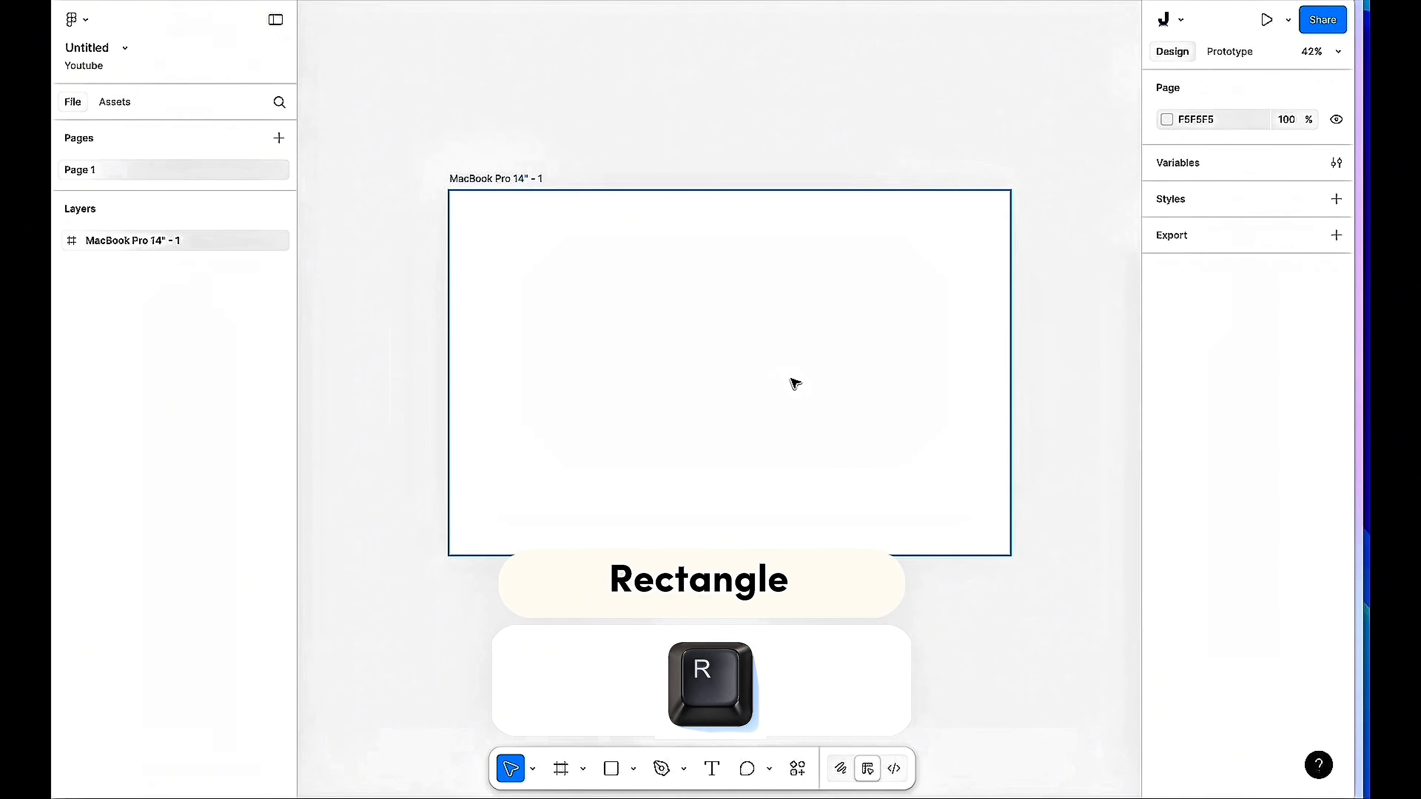
key("r")
left_click_drag(572, 314, 812, 429)
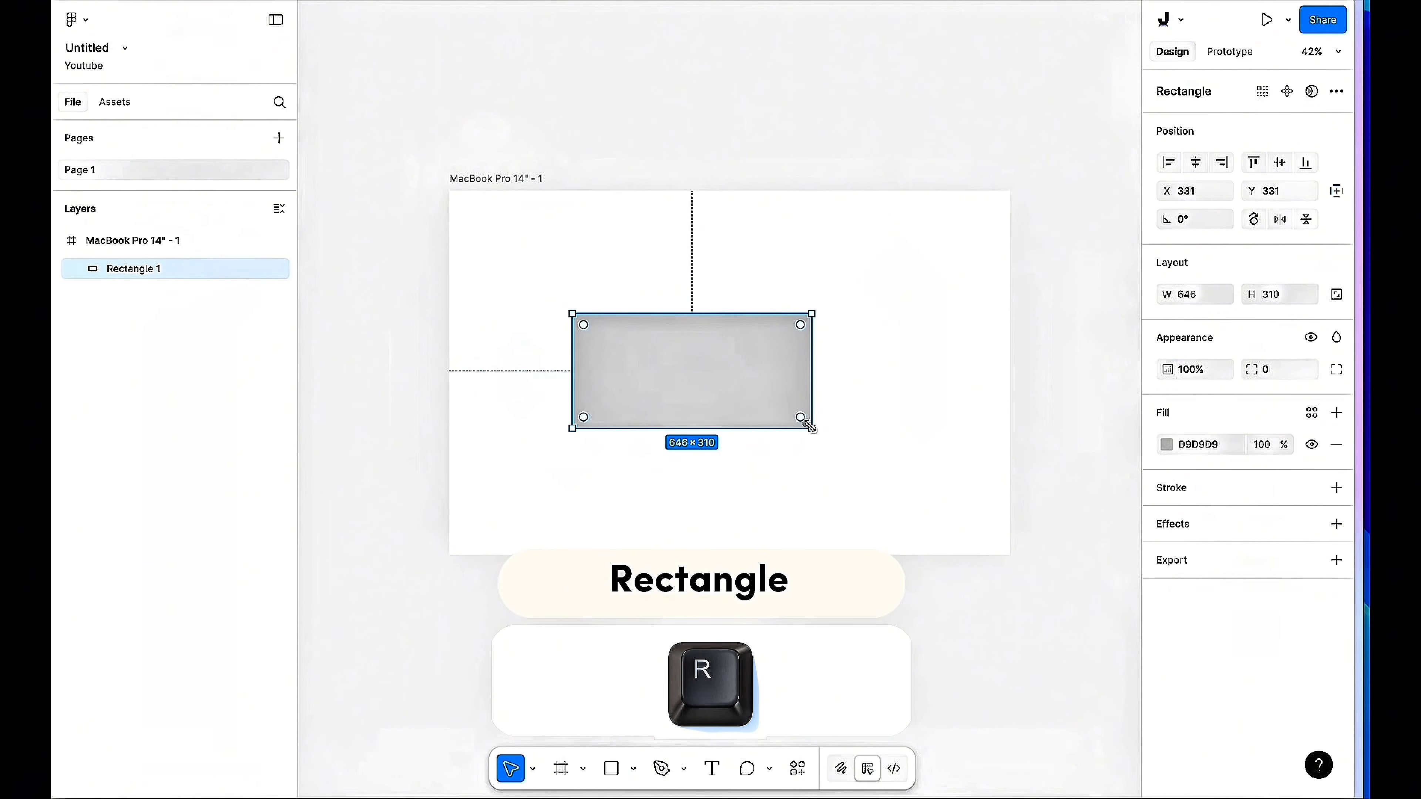
key("Delete")
Draw a wide ellipse in the middle of the MacBook frame and delete it.
key("o")
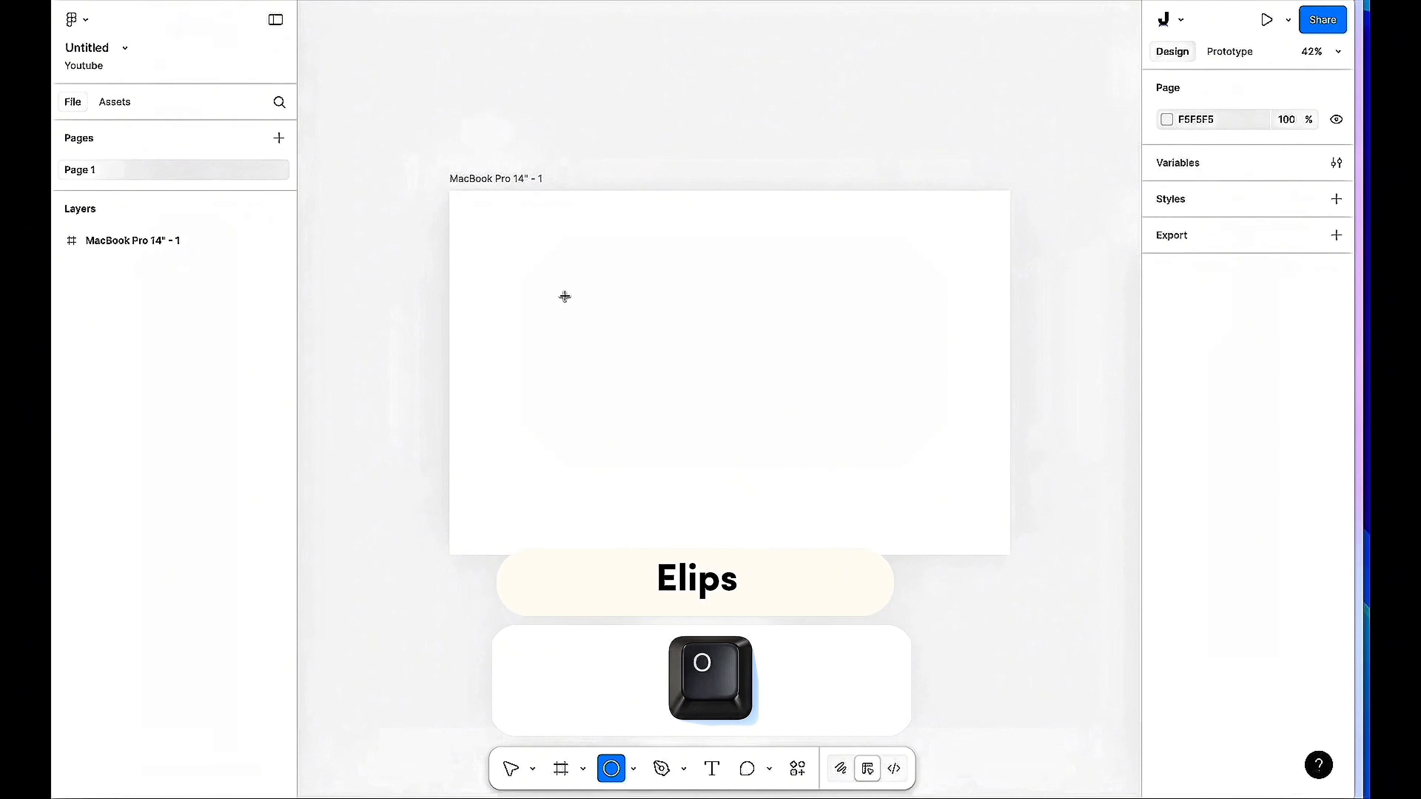
left_click_drag(565, 296, 848, 431)
key("Delete")
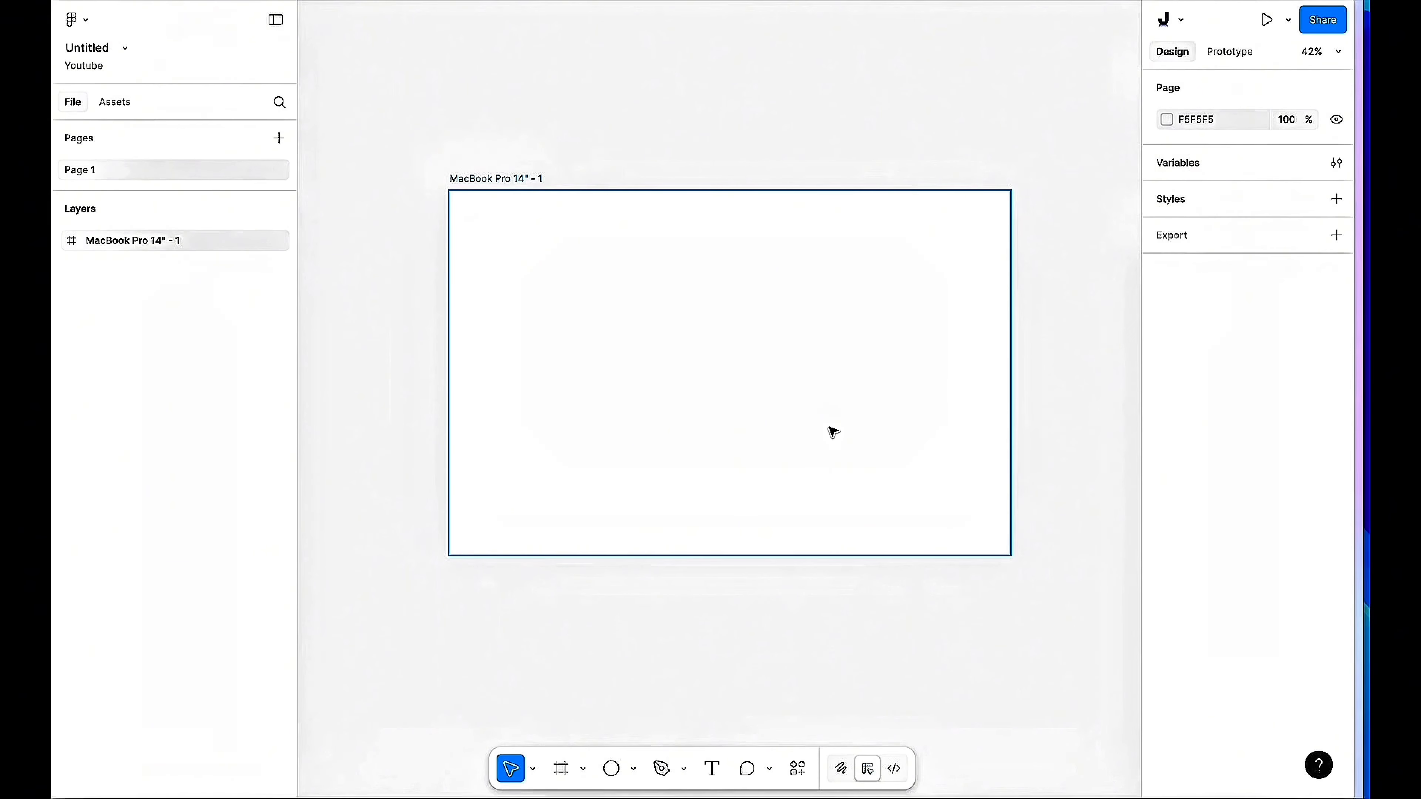
Draw a rectangle constrained to a 1:1 square in the MacBook frame and delete it.
key("r")
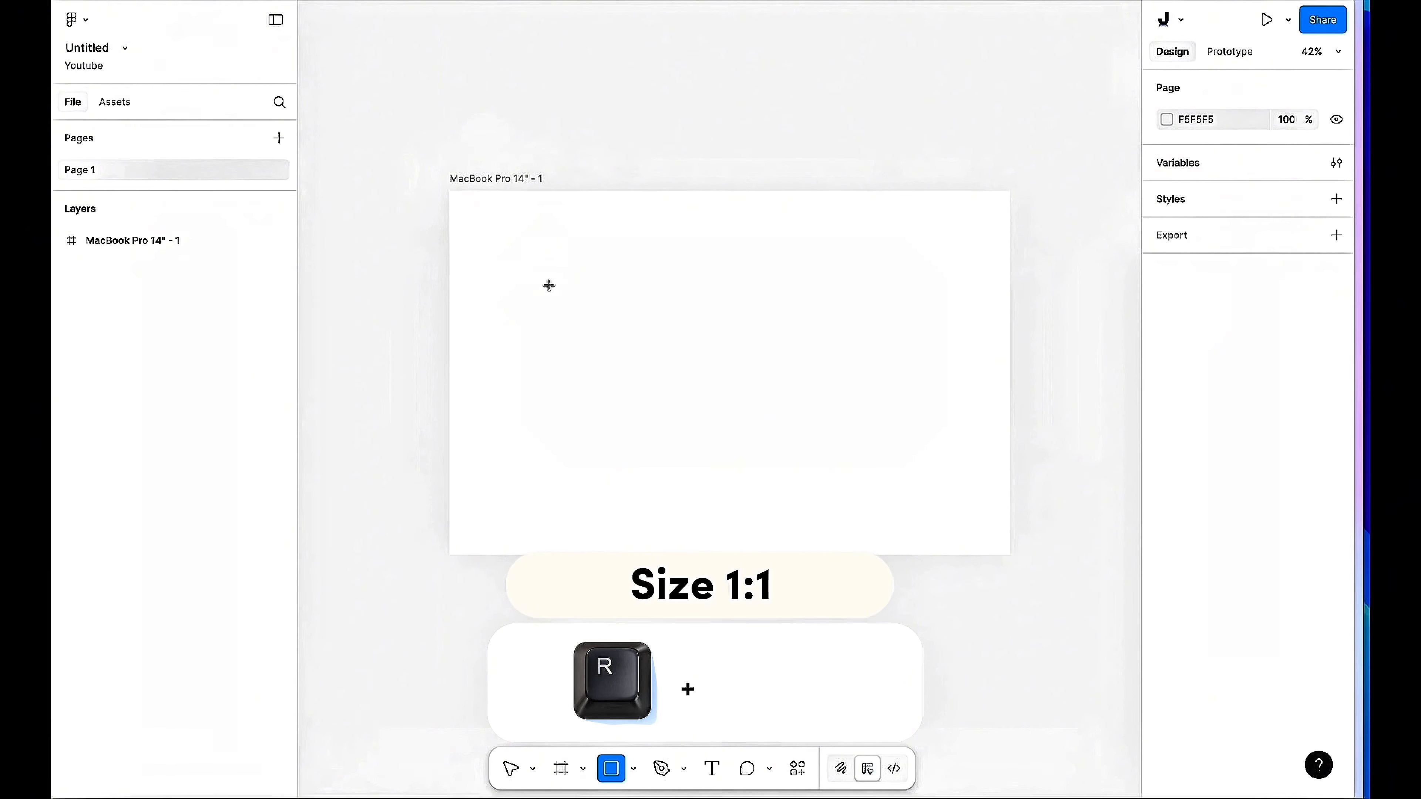
left_click_drag(549, 285, 701, 448)
key("Delete")
Draw an ellipse constrained to a 1:1 circle in the MacBook frame and delete it.
key("o")
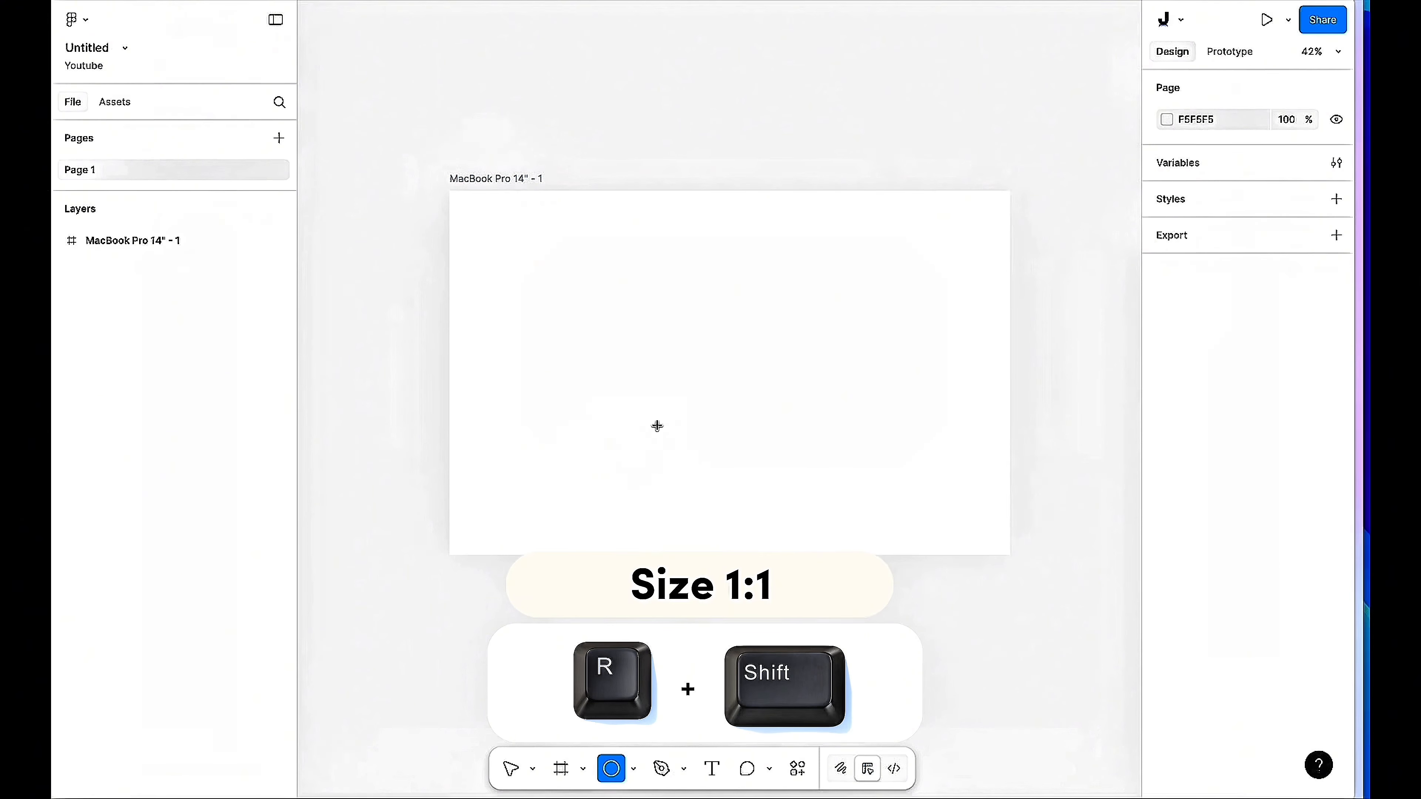
left_click_drag(562, 267, 732, 426)
key("Delete")
Draw another large ellipse across the MacBook frame and remove it, leaving nothing selected.
key("f")
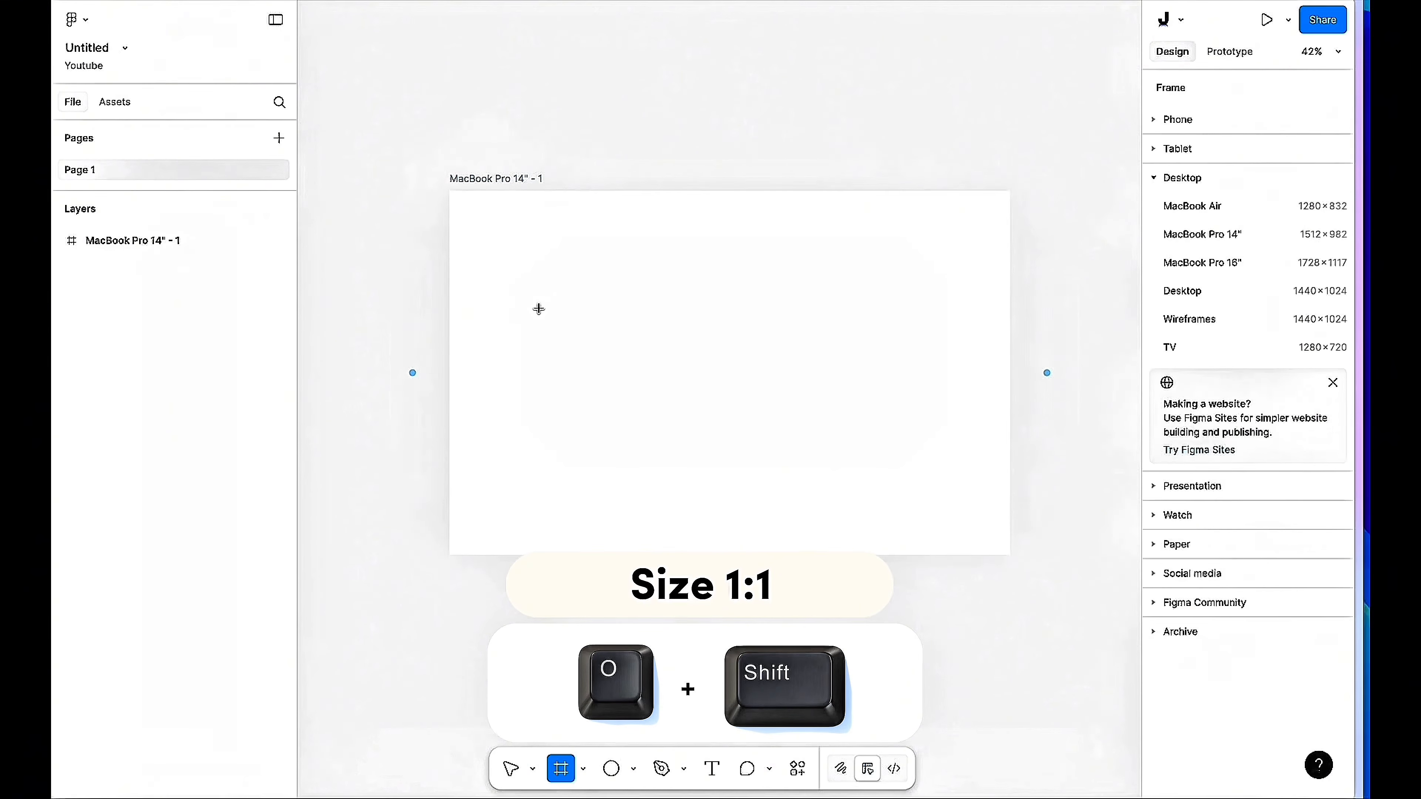
key("o")
left_click_drag(558, 277, 979, 455)
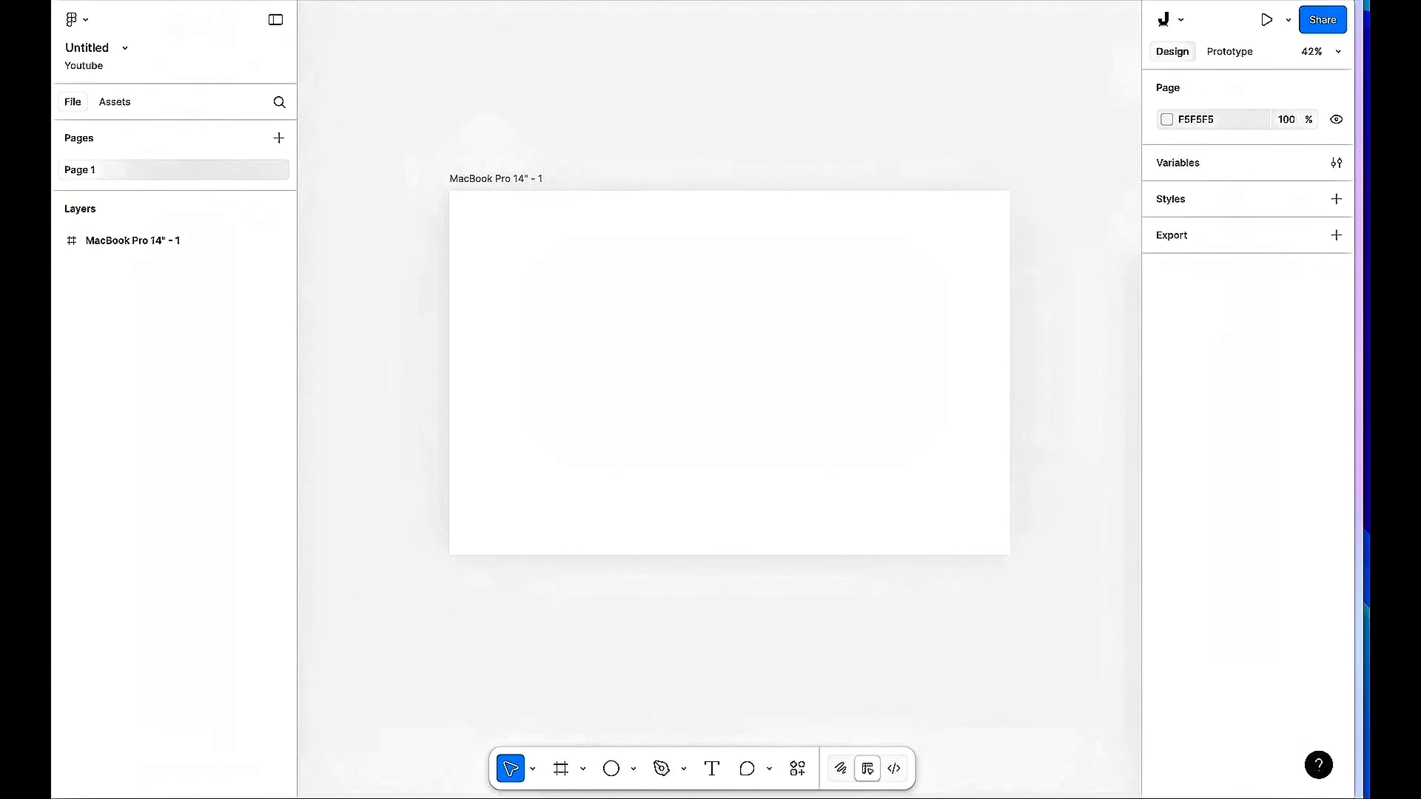
left_click(482, 226)
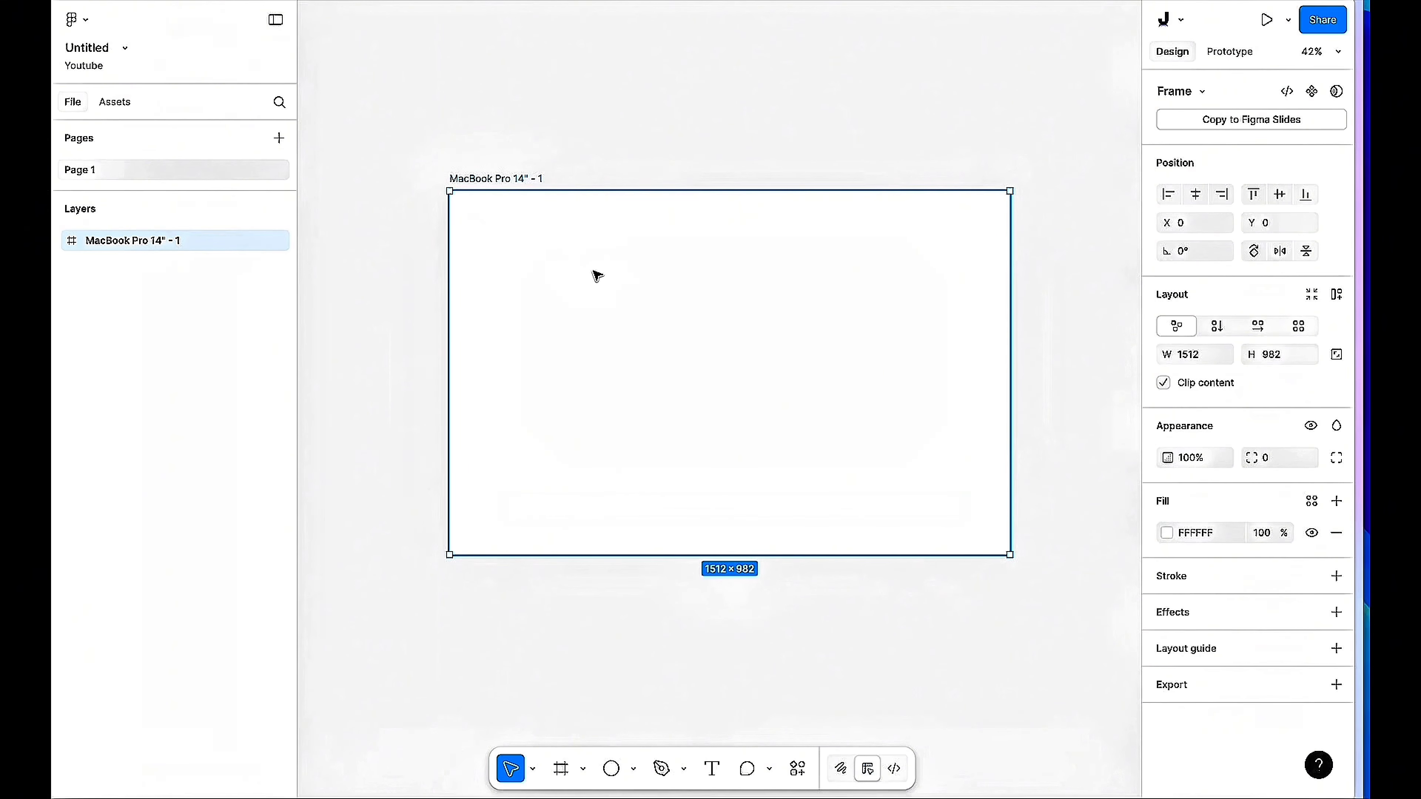
left_click(650, 76)
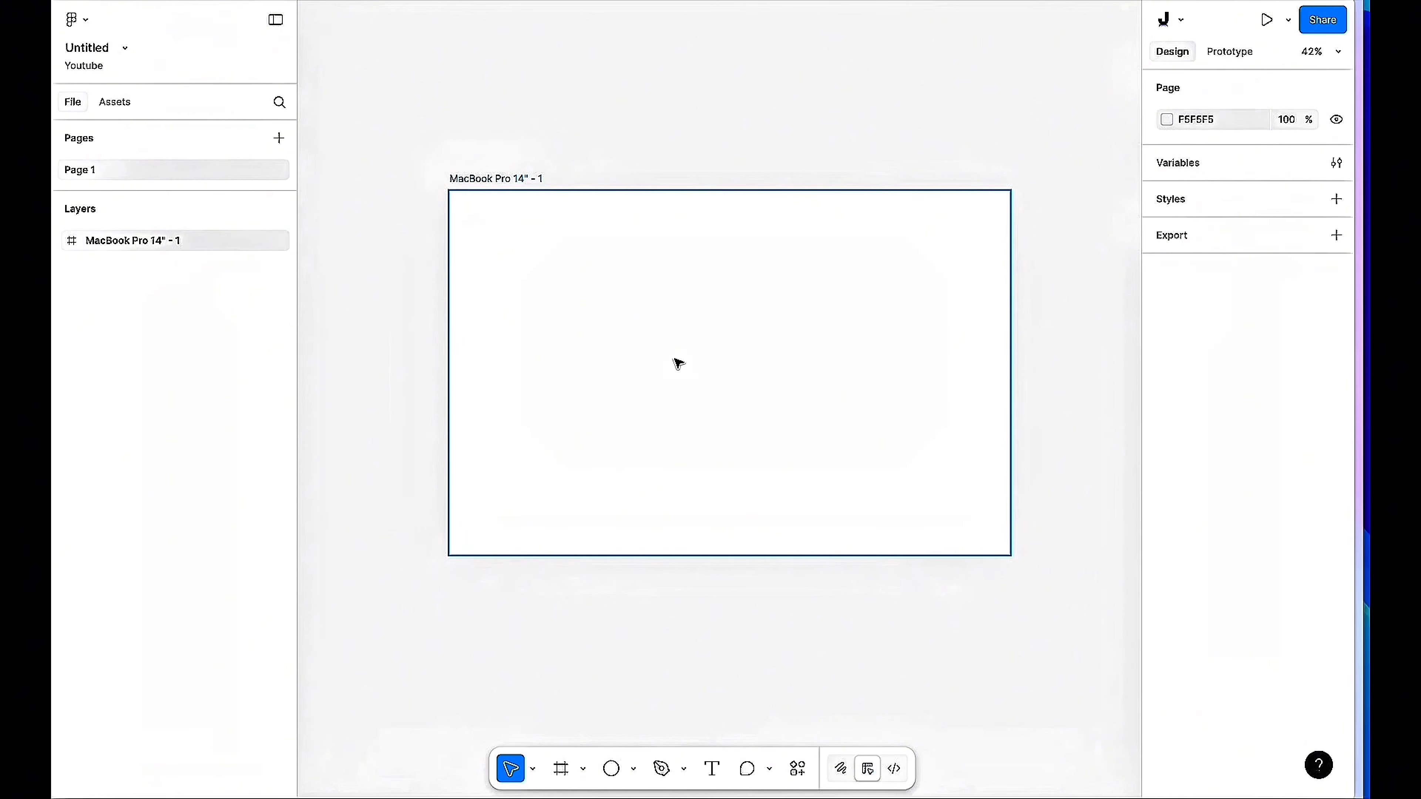
Add a text layer reading "Shortcut" inside the MacBook Pro 14" frame.
key("t")
left_click(640, 317)
scroll(651, 333, "up", 5)
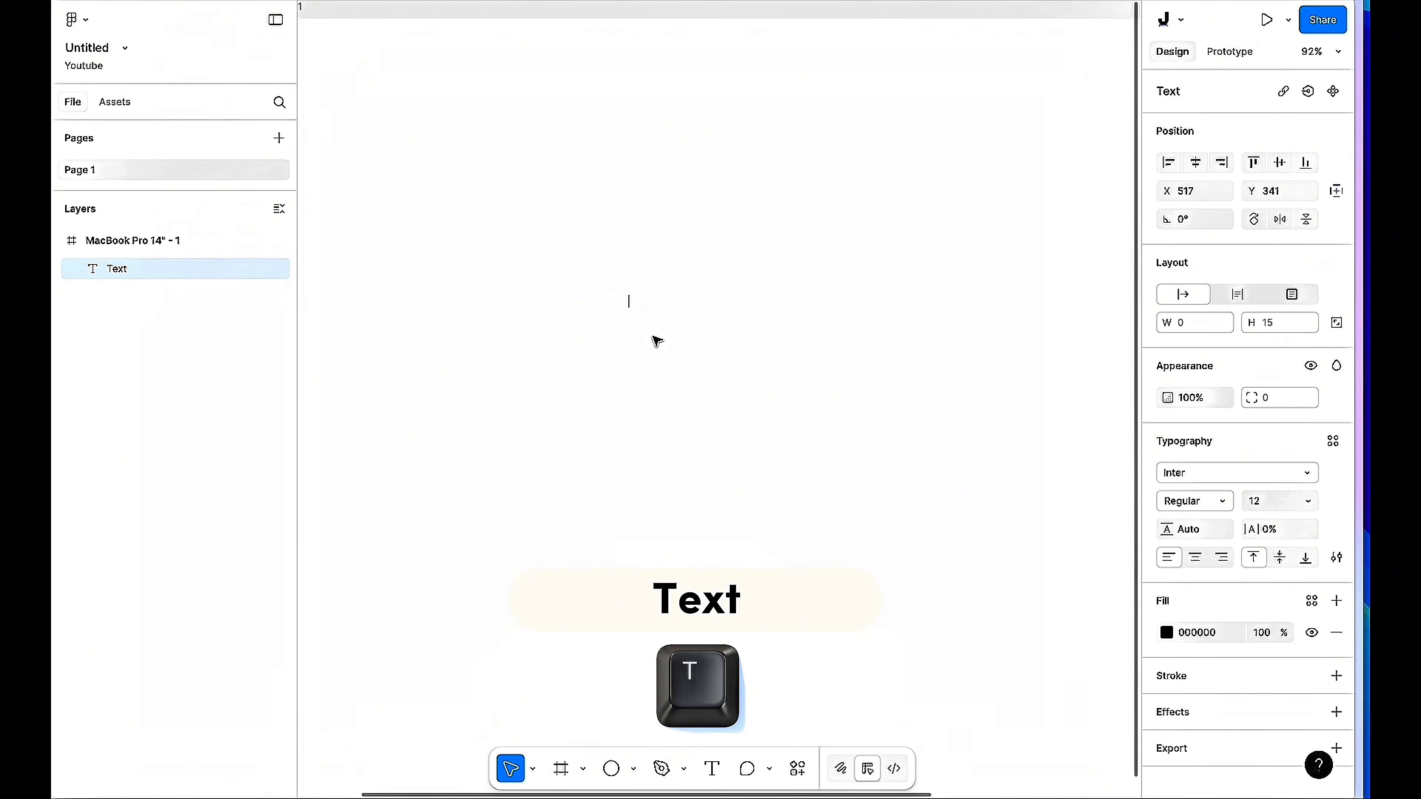
type("S")
scroll(649, 336, "down", 3)
type("asd")
key("ctrl+a")
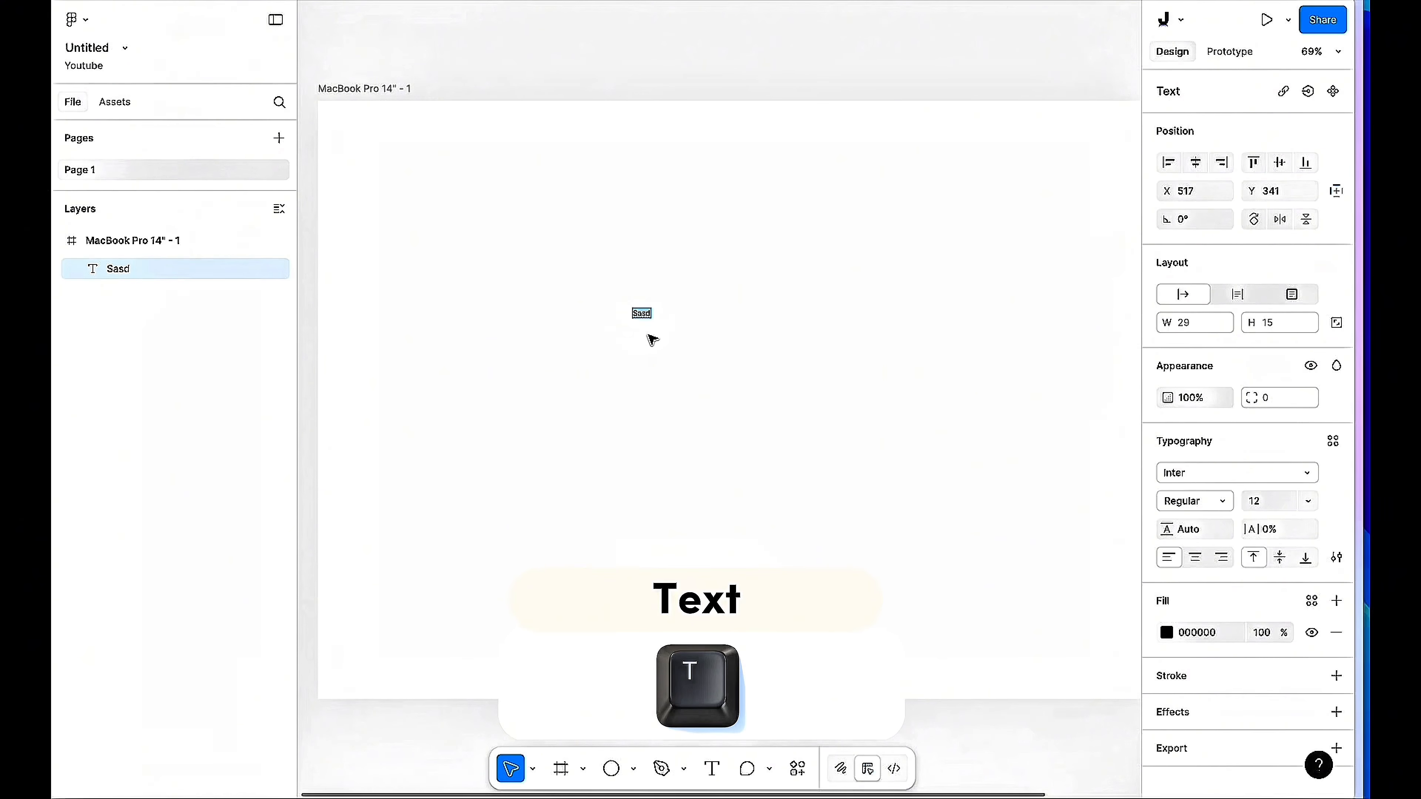
key("BackSpace")
type("Shortcut")
key("Escape")
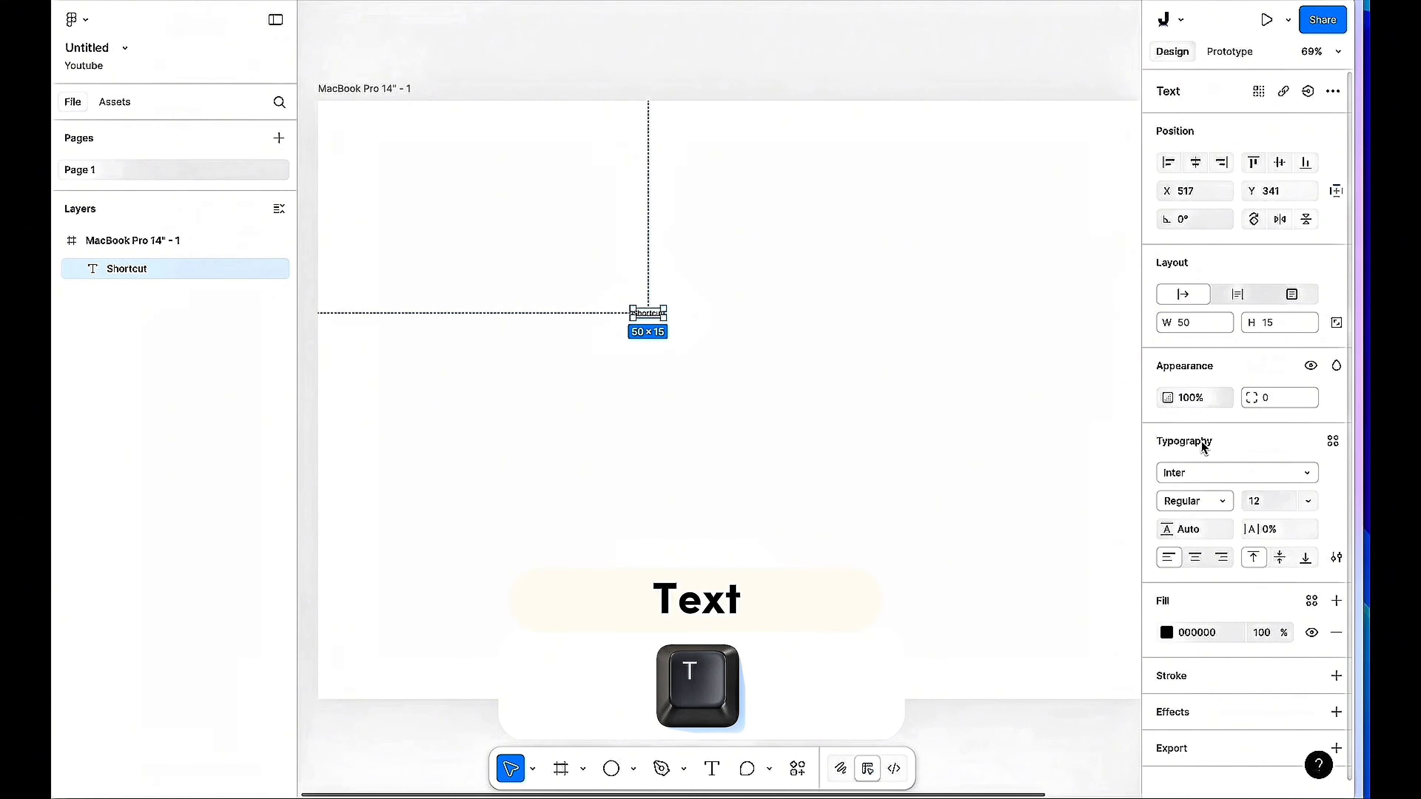
Set the font size of the "Shortcut" text to 32.
left_click(1269, 500)
type("32")
key("Return")
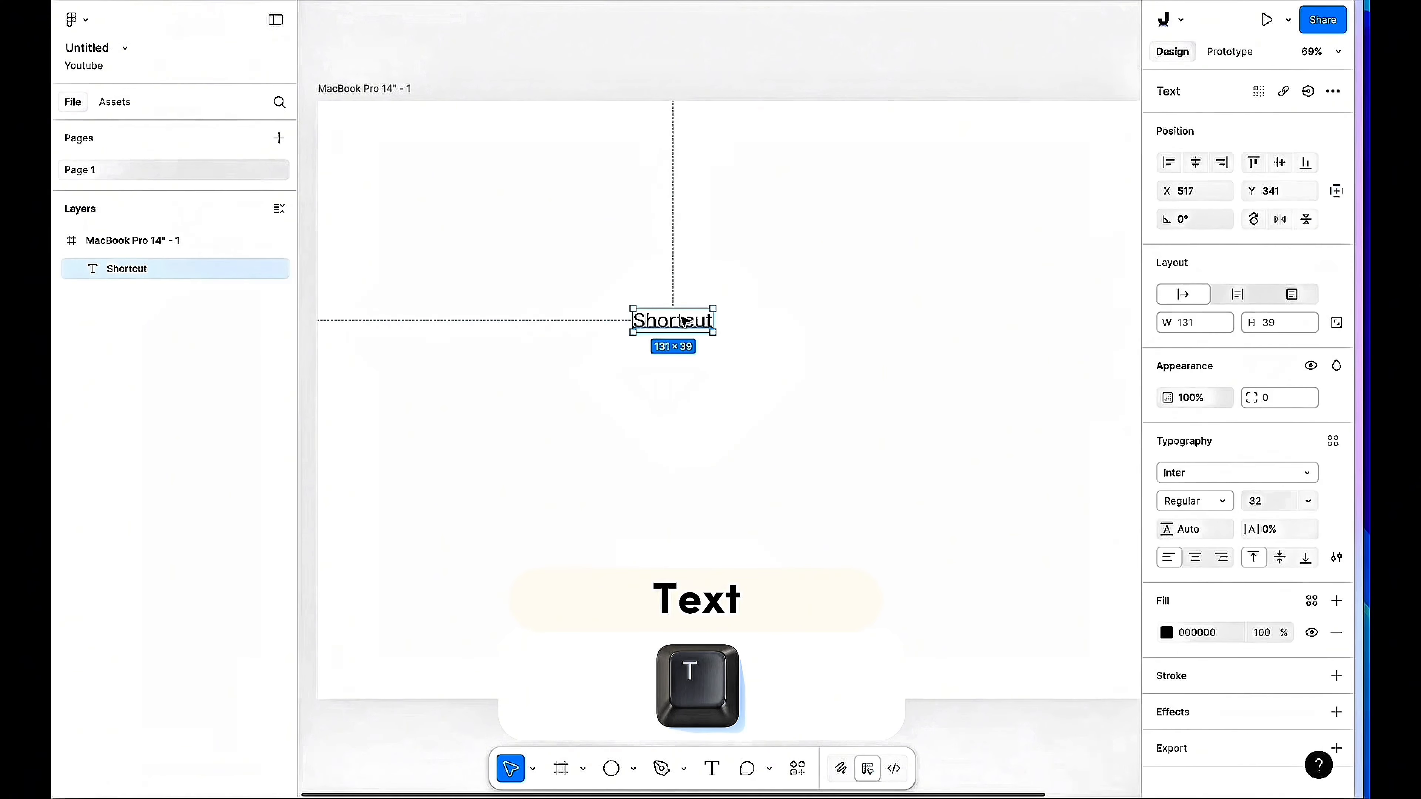
scroll(748, 273, "down", 1)
left_click(751, 274)
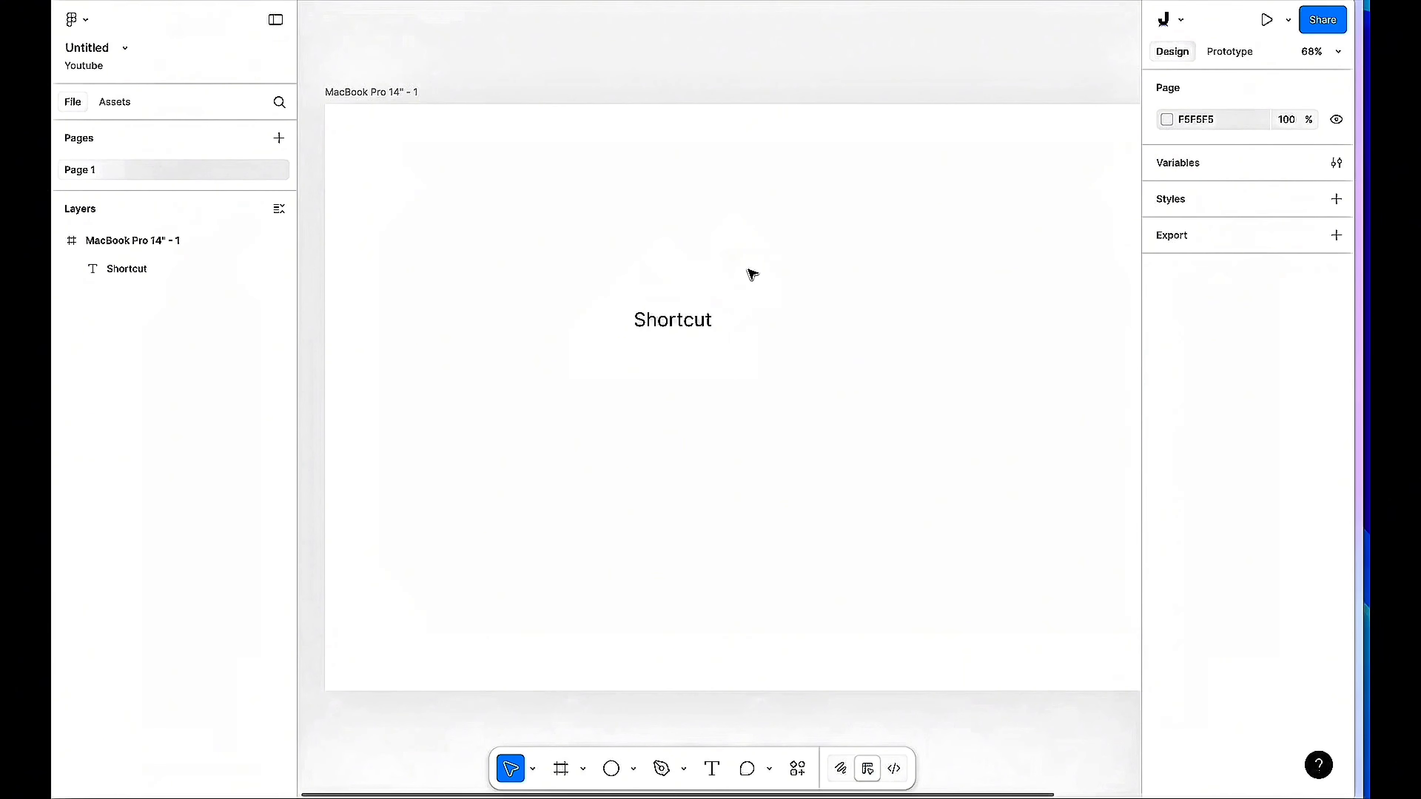
Draw two short trial lines beneath the "Shortcut" text, deleting each one.
key("l")
key("l")
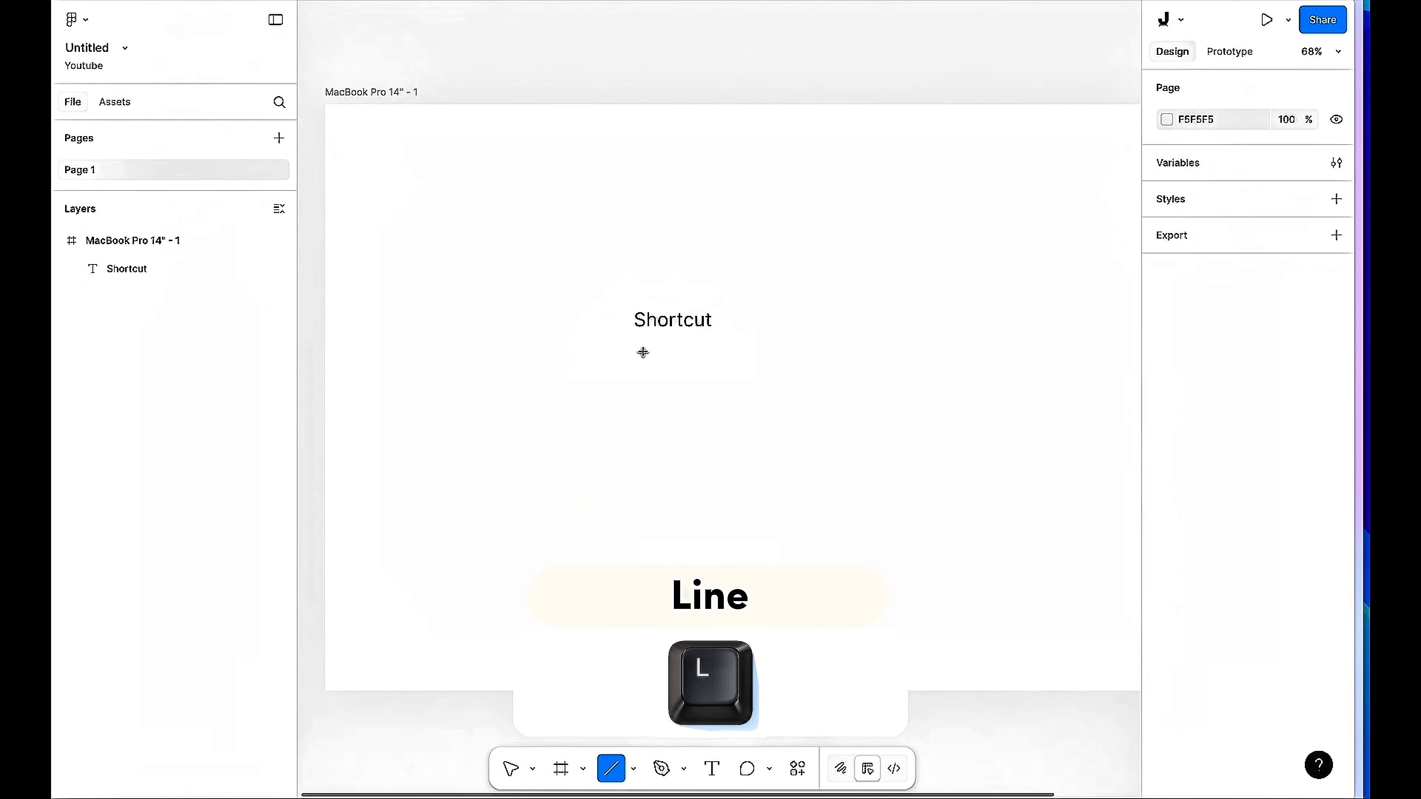
scroll(650, 346, "up", 3)
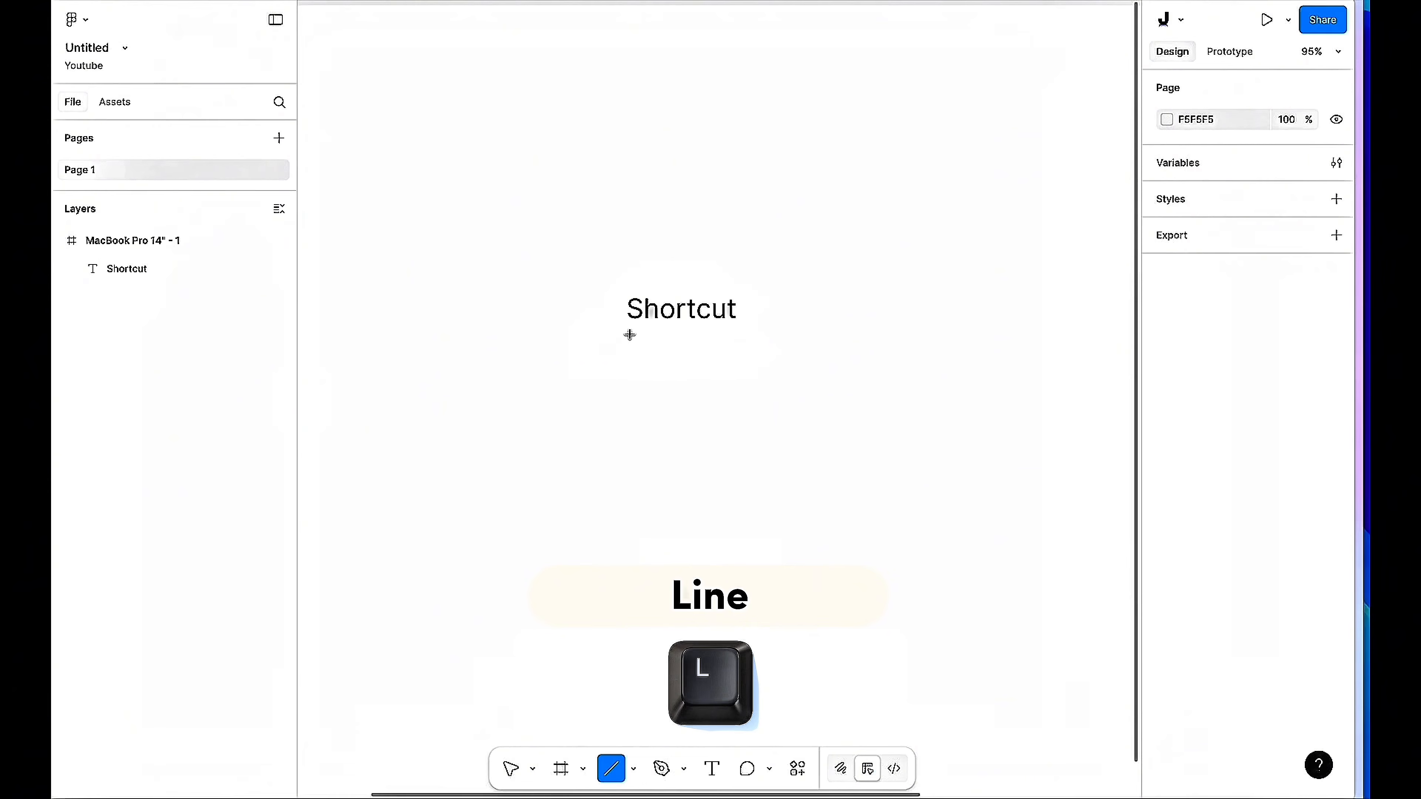
left_click_drag(632, 340, 721, 338)
key("BackSpace")
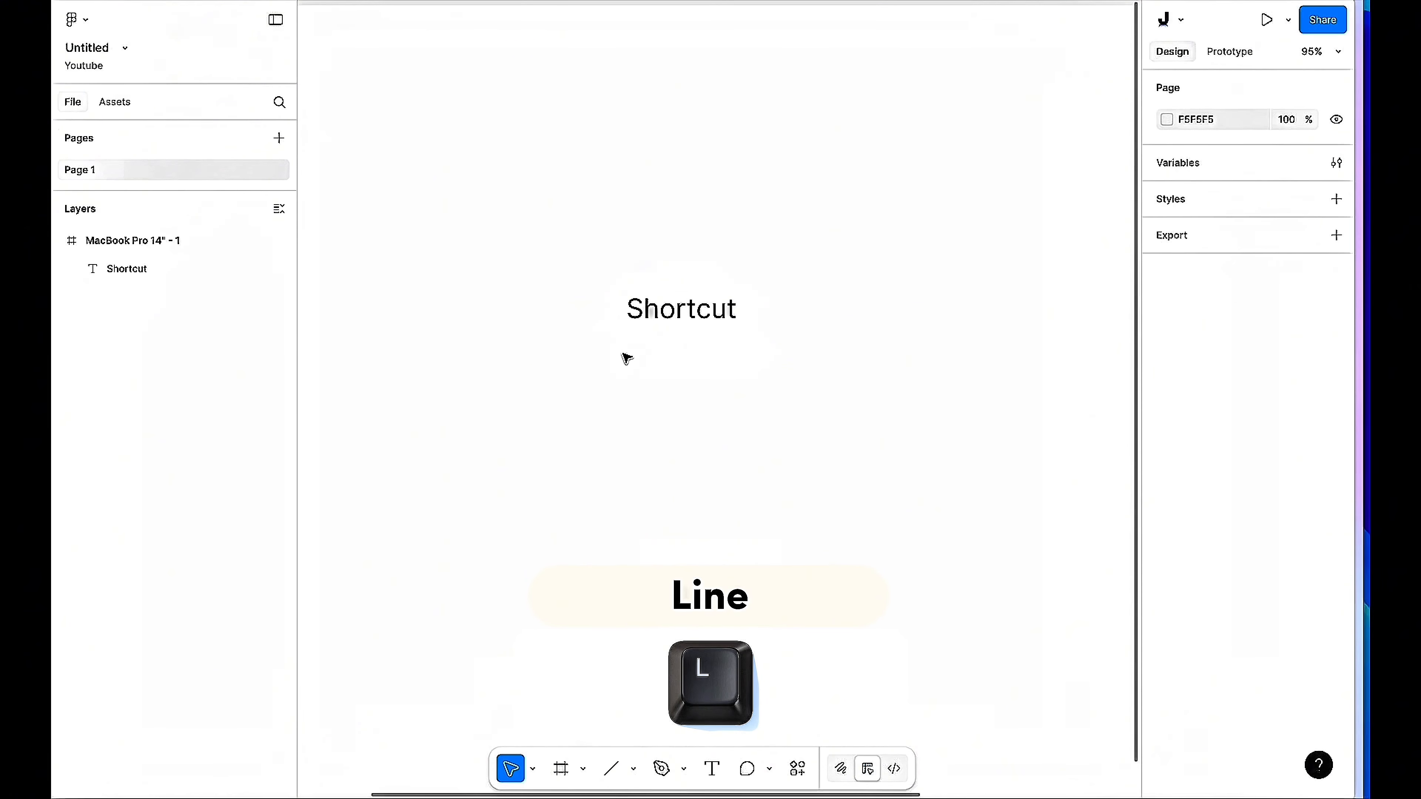
key("l")
mouse_move(620, 356)
left_mouse_down()
mouse_move(800, 343)
mouse_move(799, 384)
mouse_move(802, 366)
left_mouse_up()
key("BackSpace")
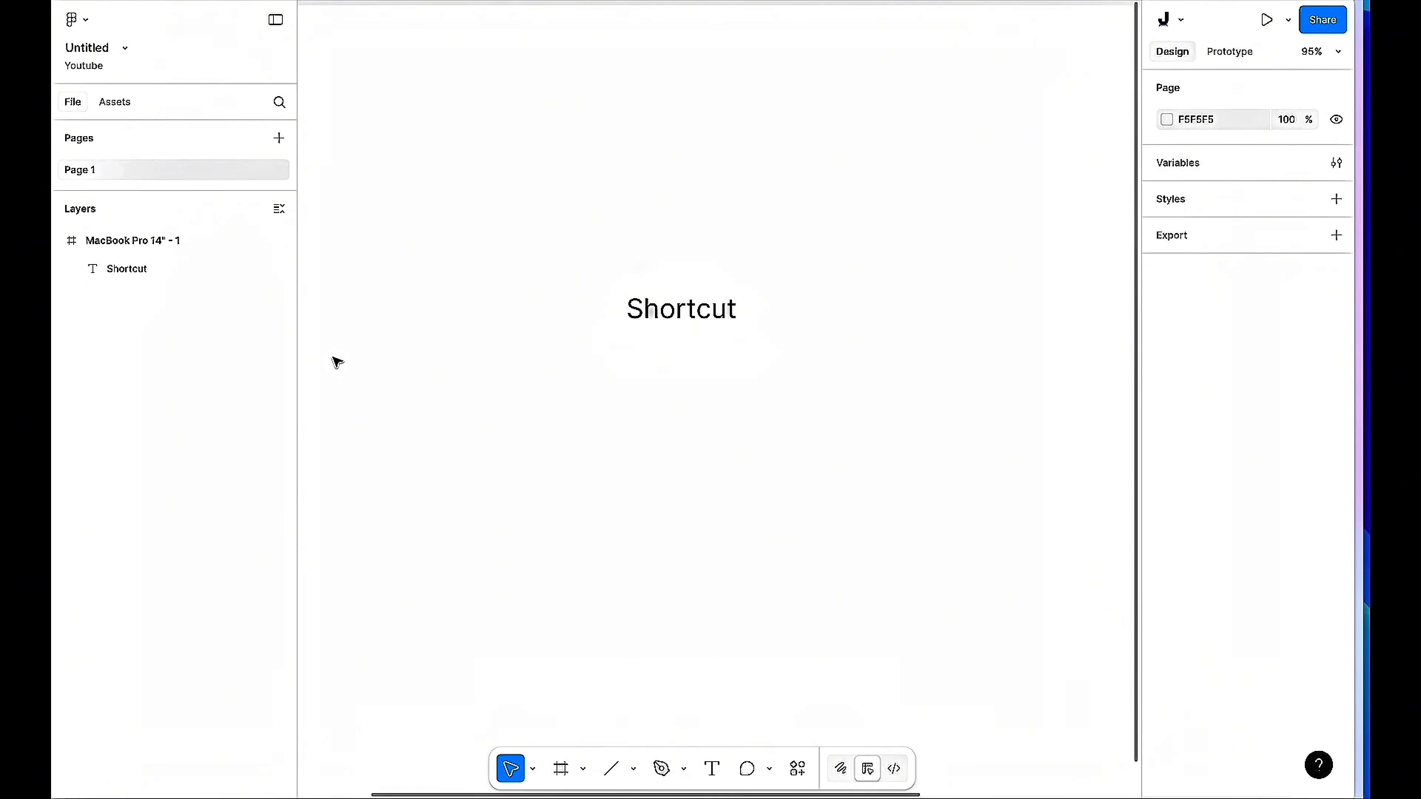
Draw a longer line below the "Shortcut" text and delete it.
key("l")
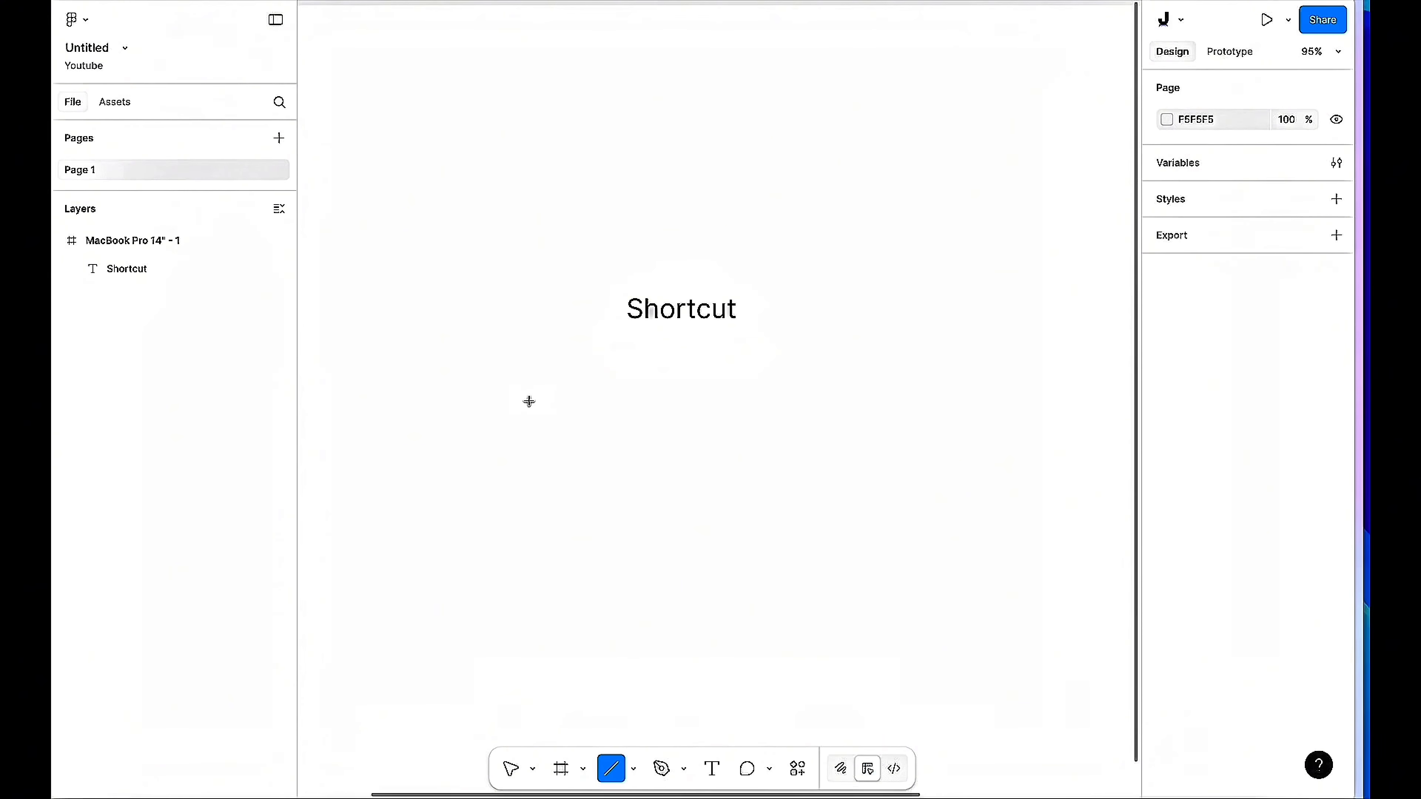
mouse_move(557, 393)
left_mouse_down()
mouse_move(759, 394)
mouse_move(688, 399)
mouse_move(727, 399)
mouse_move(714, 448)
mouse_move(669, 466)
mouse_move(733, 389)
mouse_move(869, 402)
mouse_move(475, 175)
mouse_move(324, 333)
mouse_move(574, 416)
mouse_move(710, 275)
mouse_move(545, 371)
mouse_move(911, 407)
left_mouse_up()
key("Delete")
Draw a straight horizontal line about 86 long just beneath the "Shortcut" text.
scroll(812, 366, "down", 3)
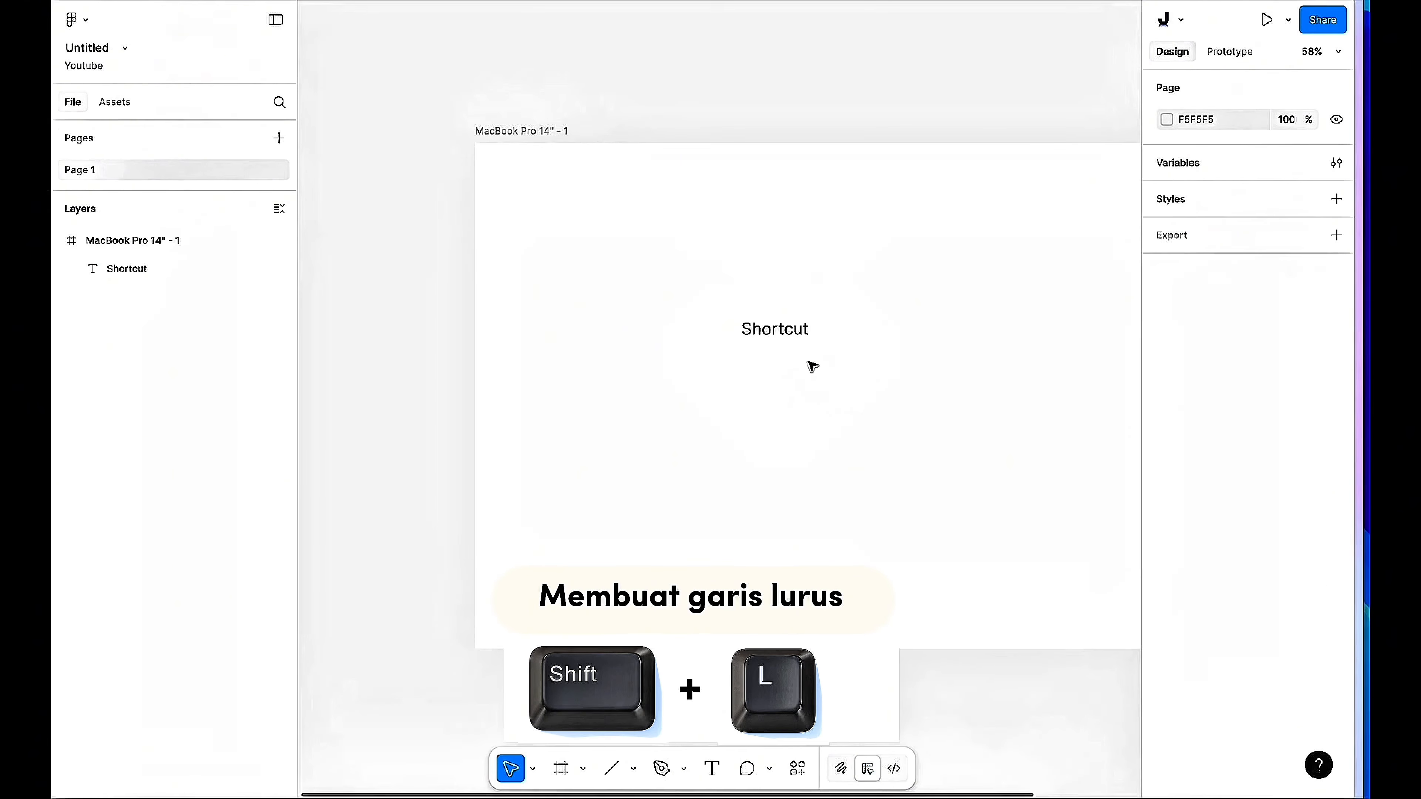
key("l")
left_click_drag(748, 358, 793, 357)
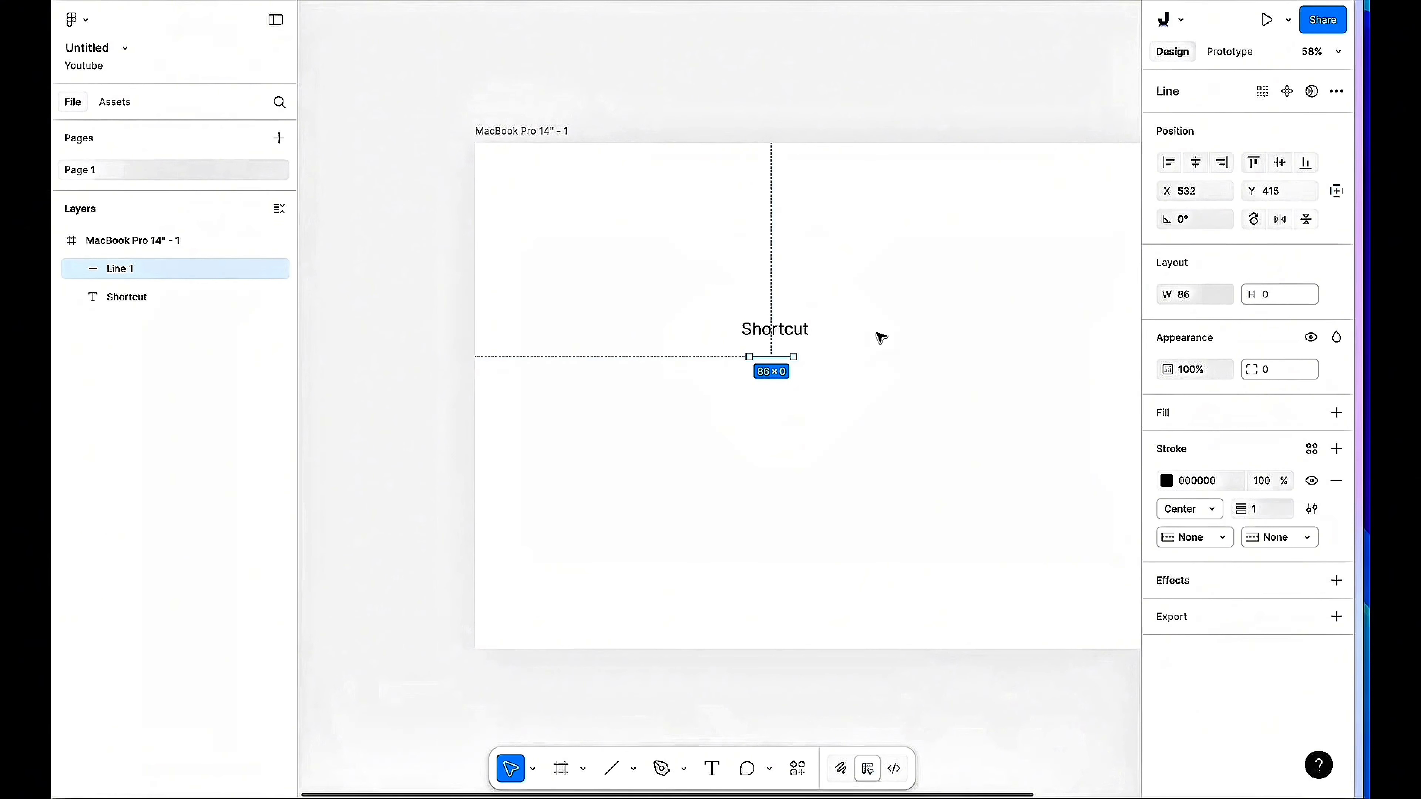
left_click(879, 338)
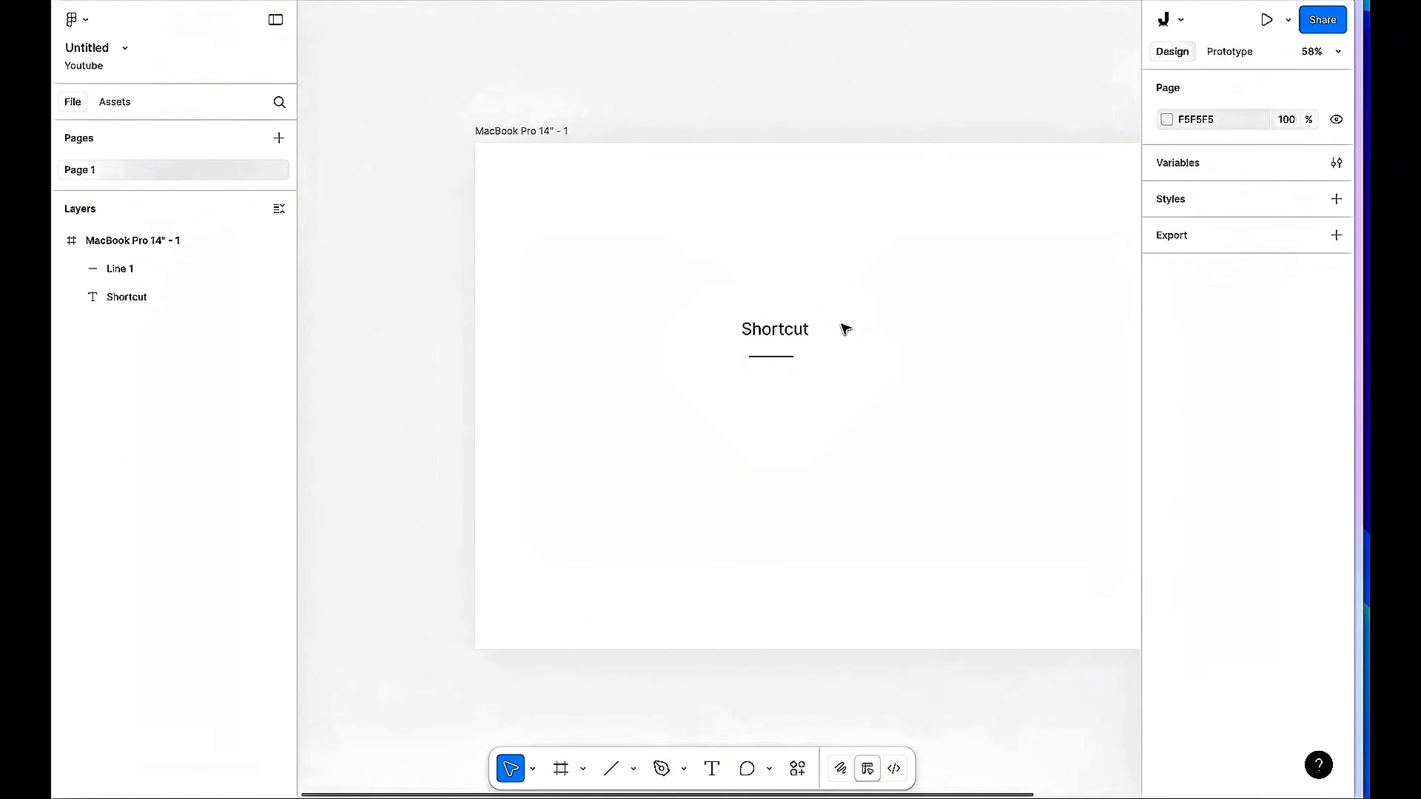
Examine the "Shortcut" text and the line beneath it, individually and together.
left_click(803, 338)
left_click(838, 338)
scroll(801, 351, "up", 5)
left_click(767, 366)
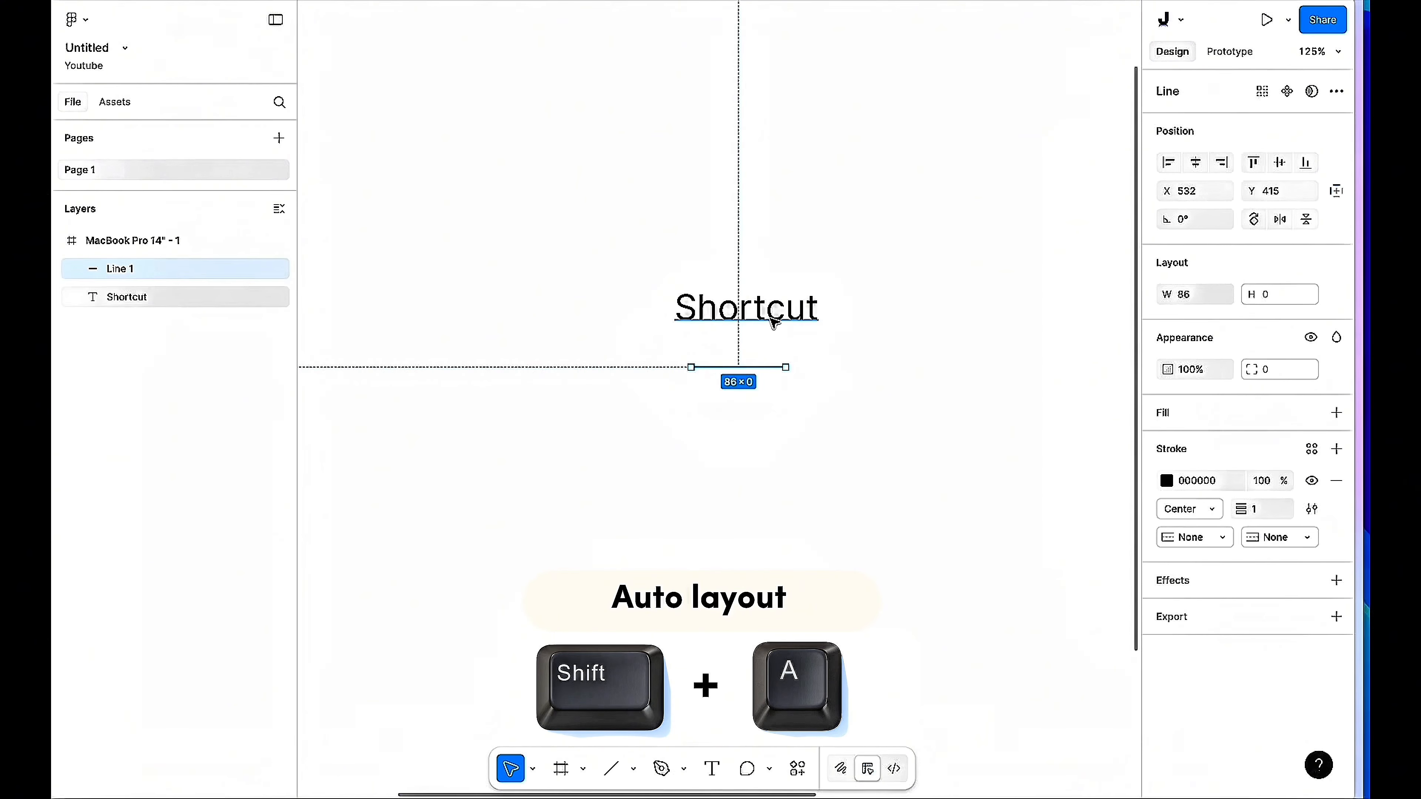
left_click(774, 318)
left_click(739, 367)
left_click(744, 344)
scroll(745, 339, "down", 2)
scroll(771, 333, "up", 4)
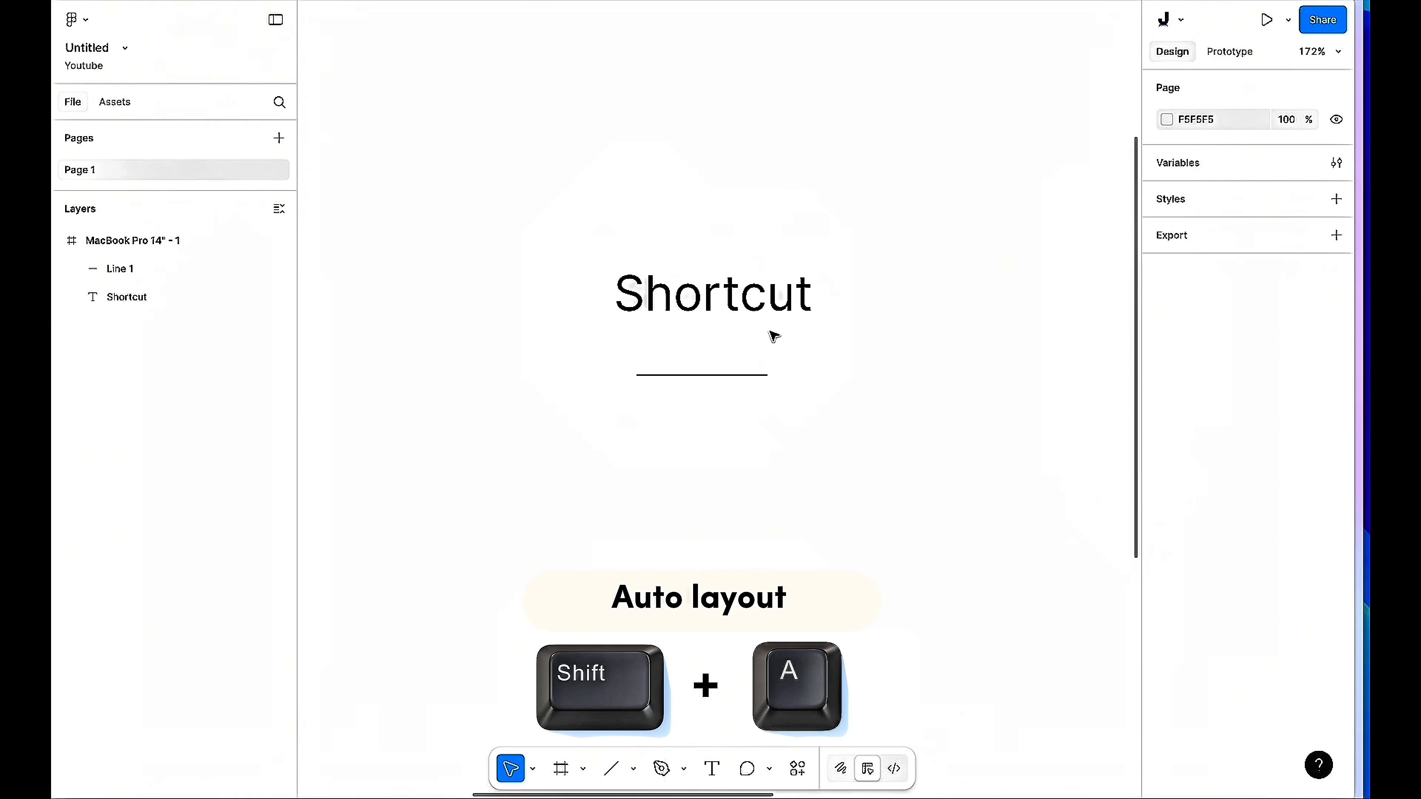
left_click(745, 317)
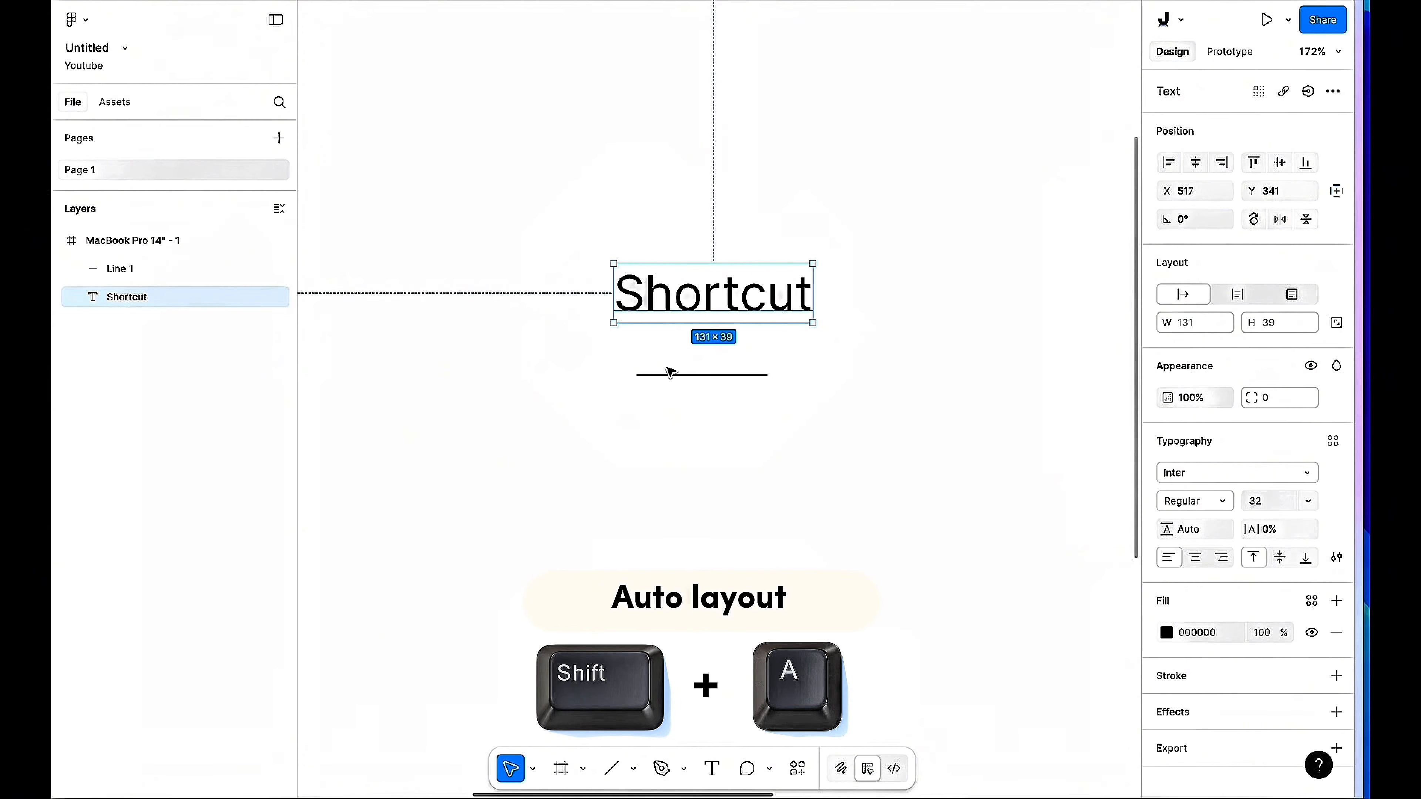
left_click(677, 355)
left_click_drag(577, 235, 962, 528)
left_click(819, 409)
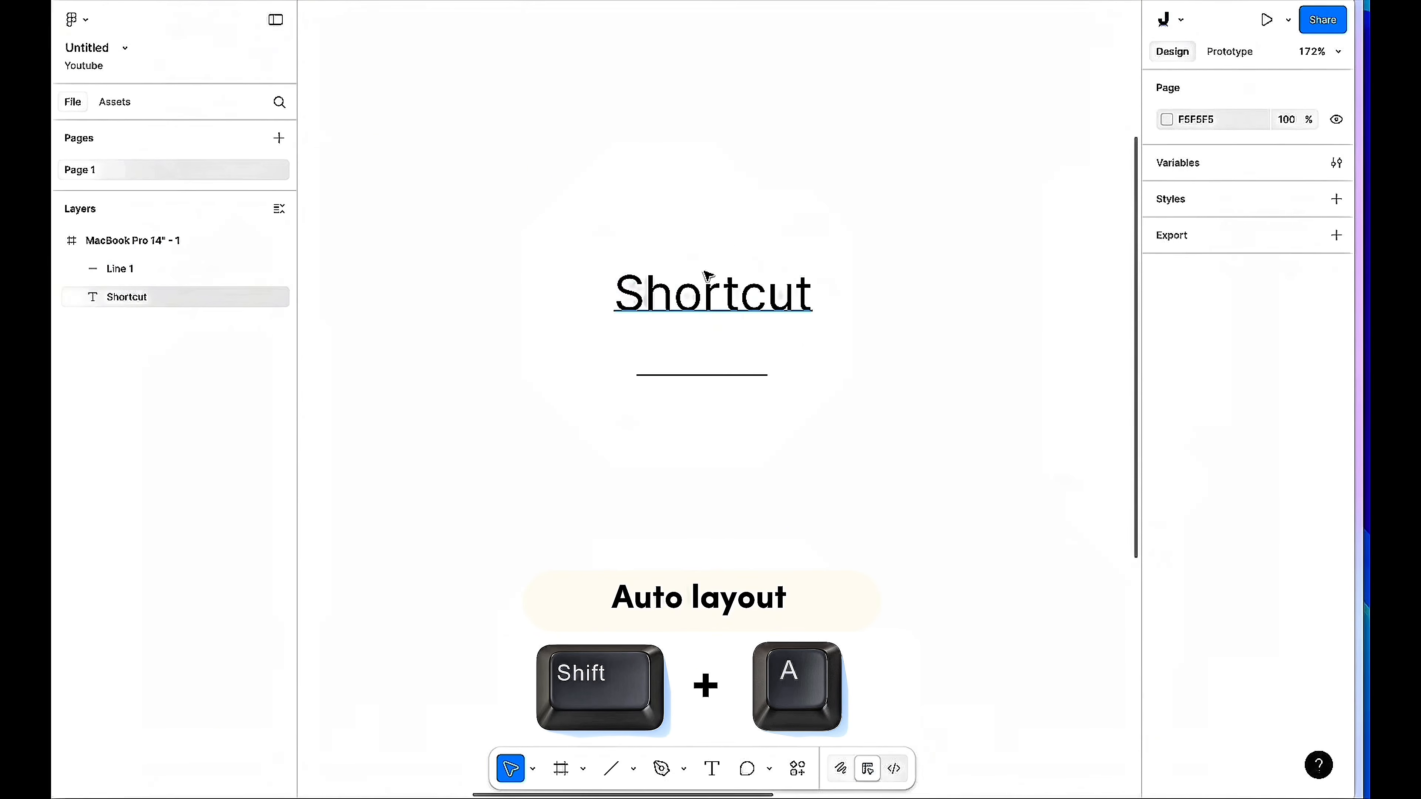
Apply auto layout to the "Shortcut" text and the line beneath it, with a vertical gap of 16.
left_click(666, 292)
left_click(689, 374, "shift")
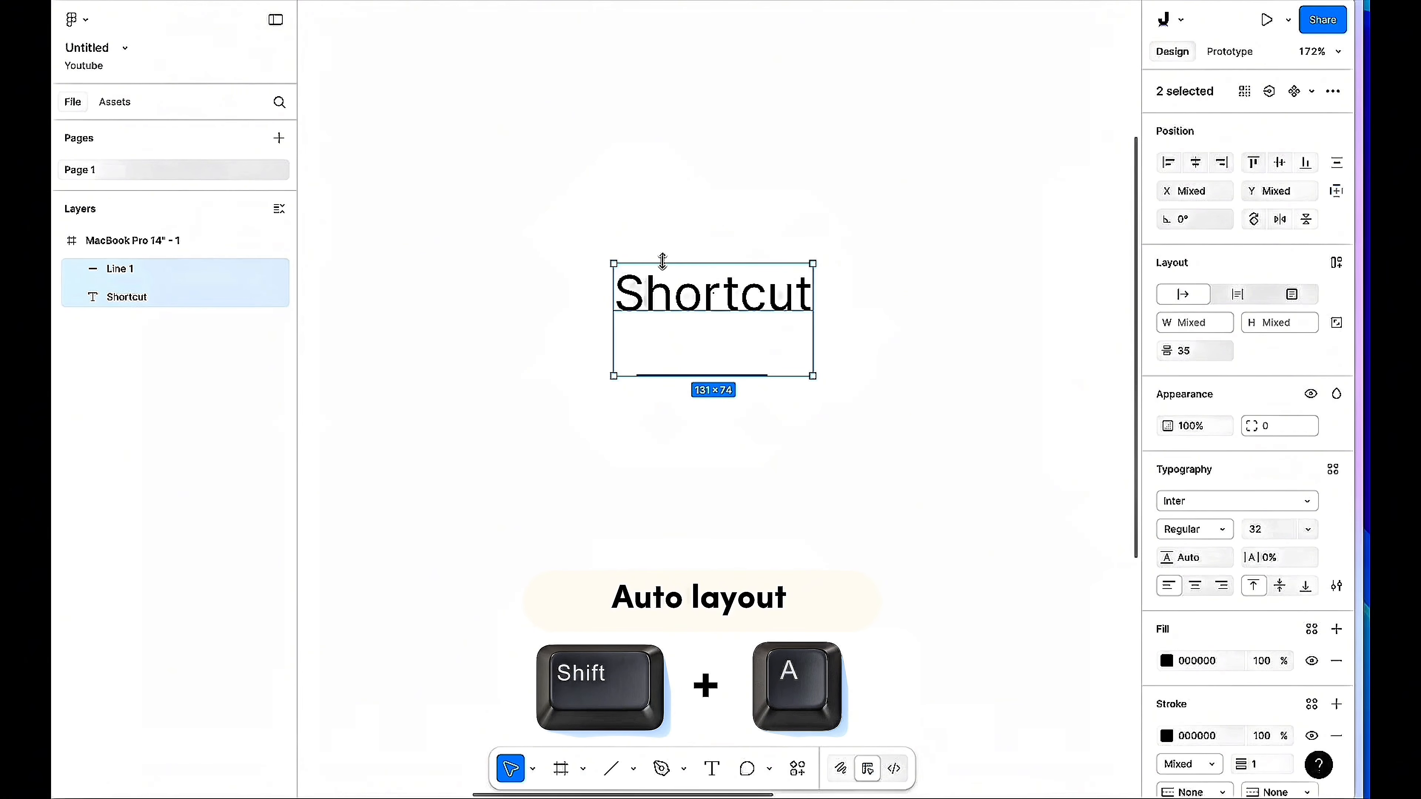
key("shift+a")
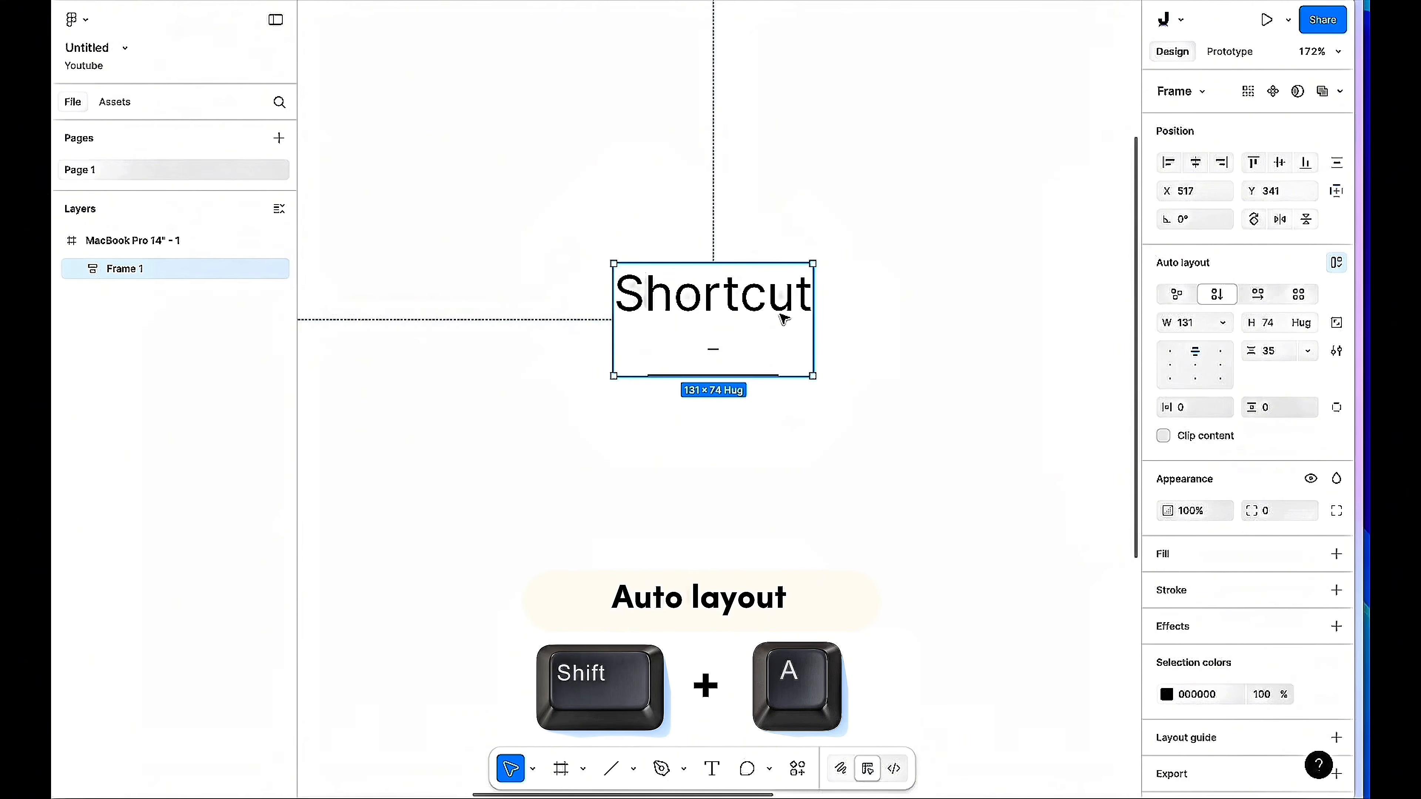
left_click(1268, 353)
type("16")
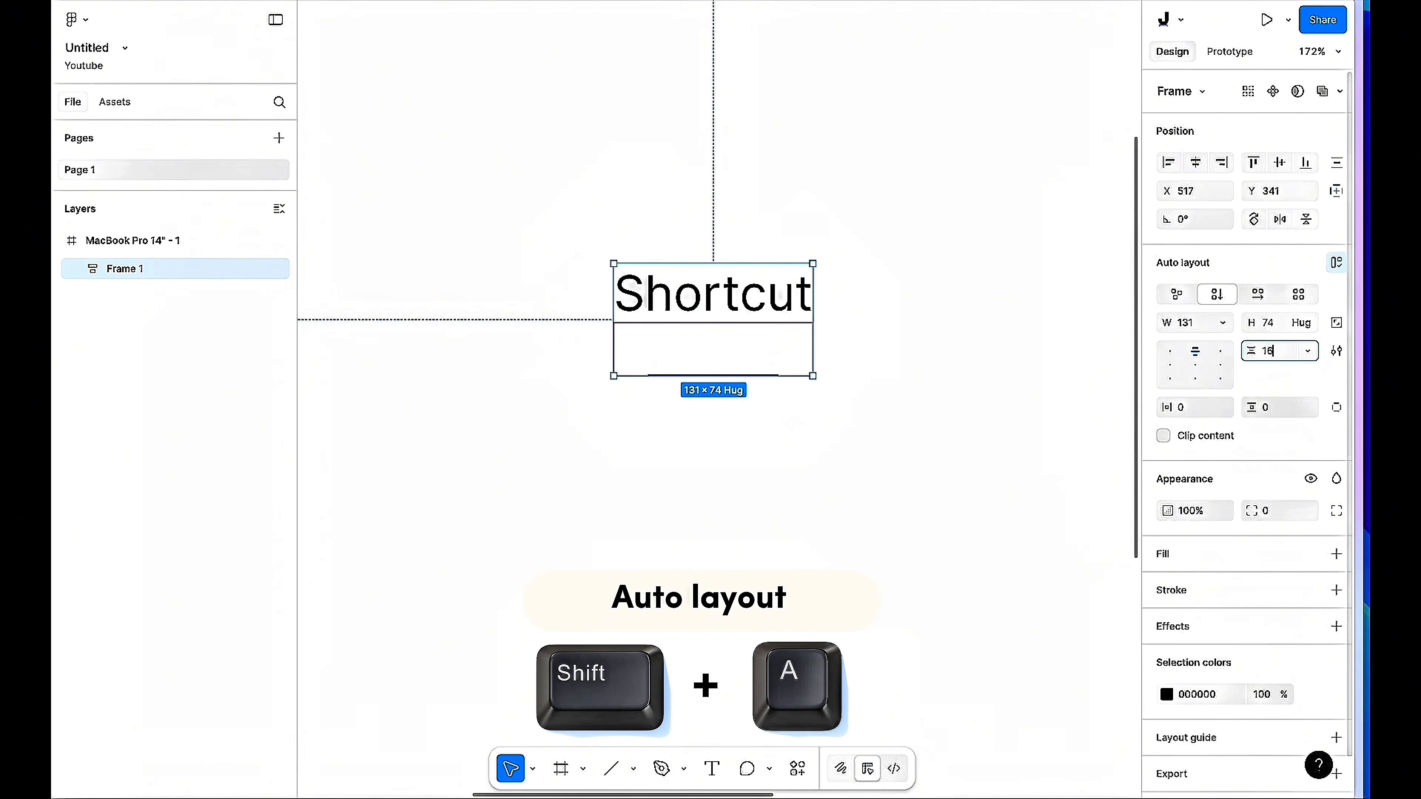
key("Return")
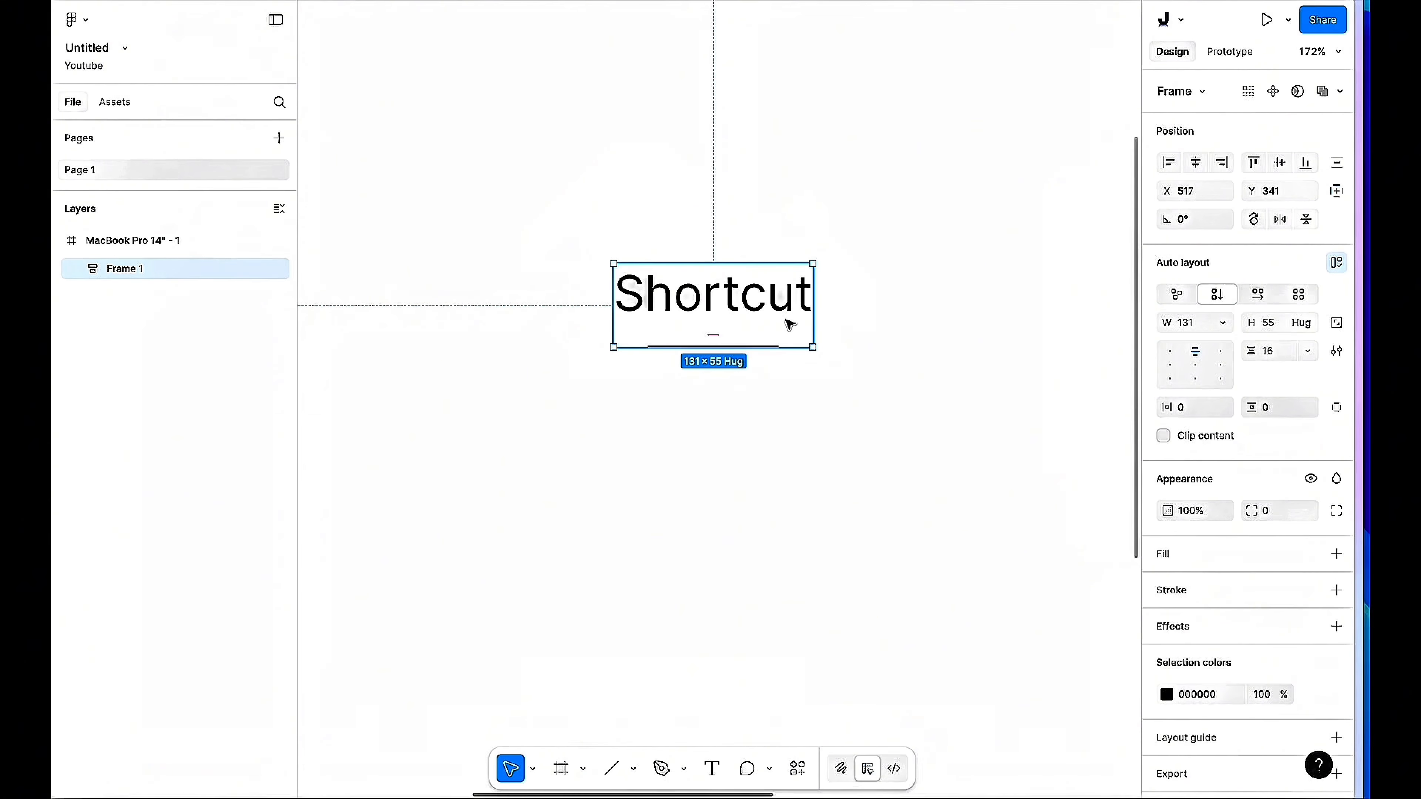
Duplicate the "Shortcut" text inside the auto layout frame and reorder the line so it sits between the two texts.
left_click(744, 307)
key("ctrl+d")
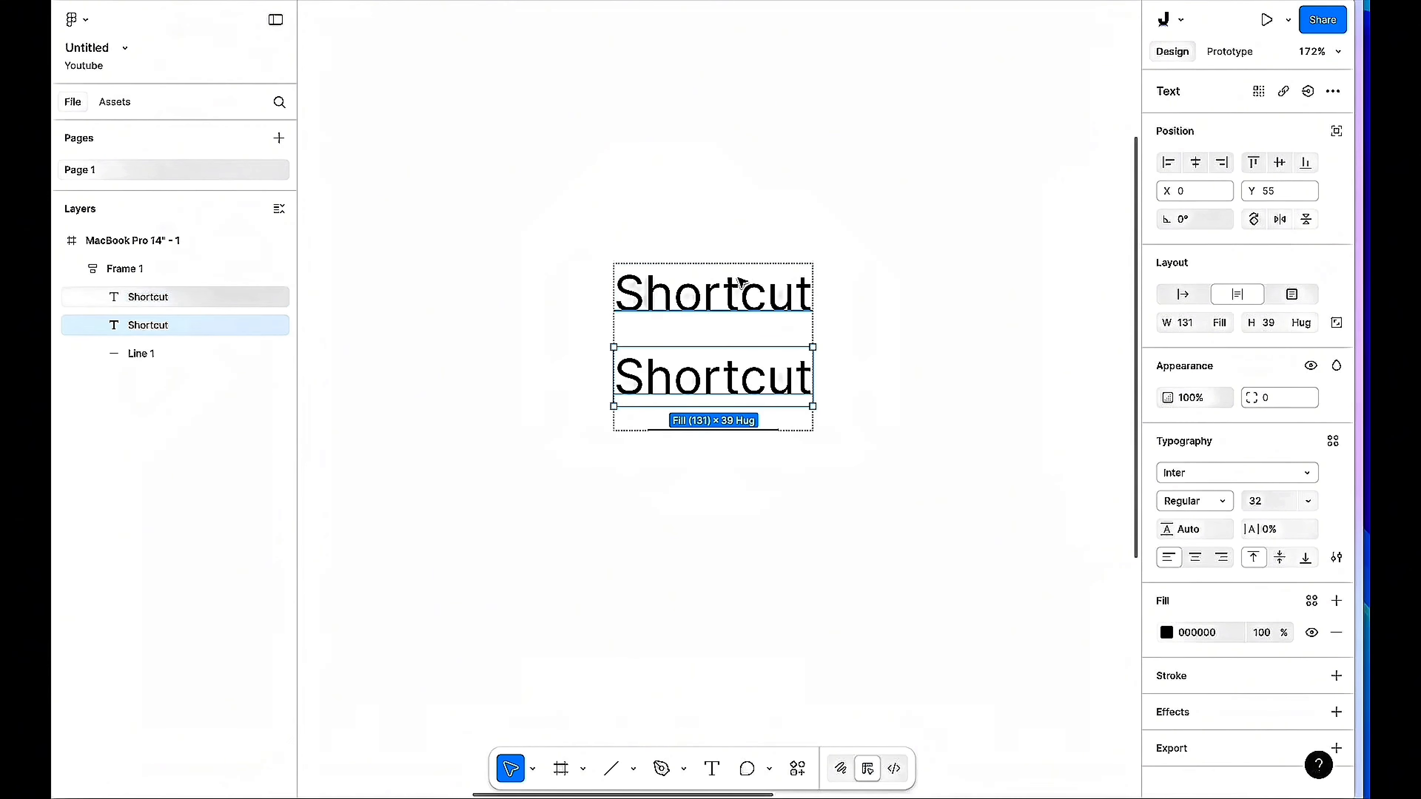
left_click(741, 429)
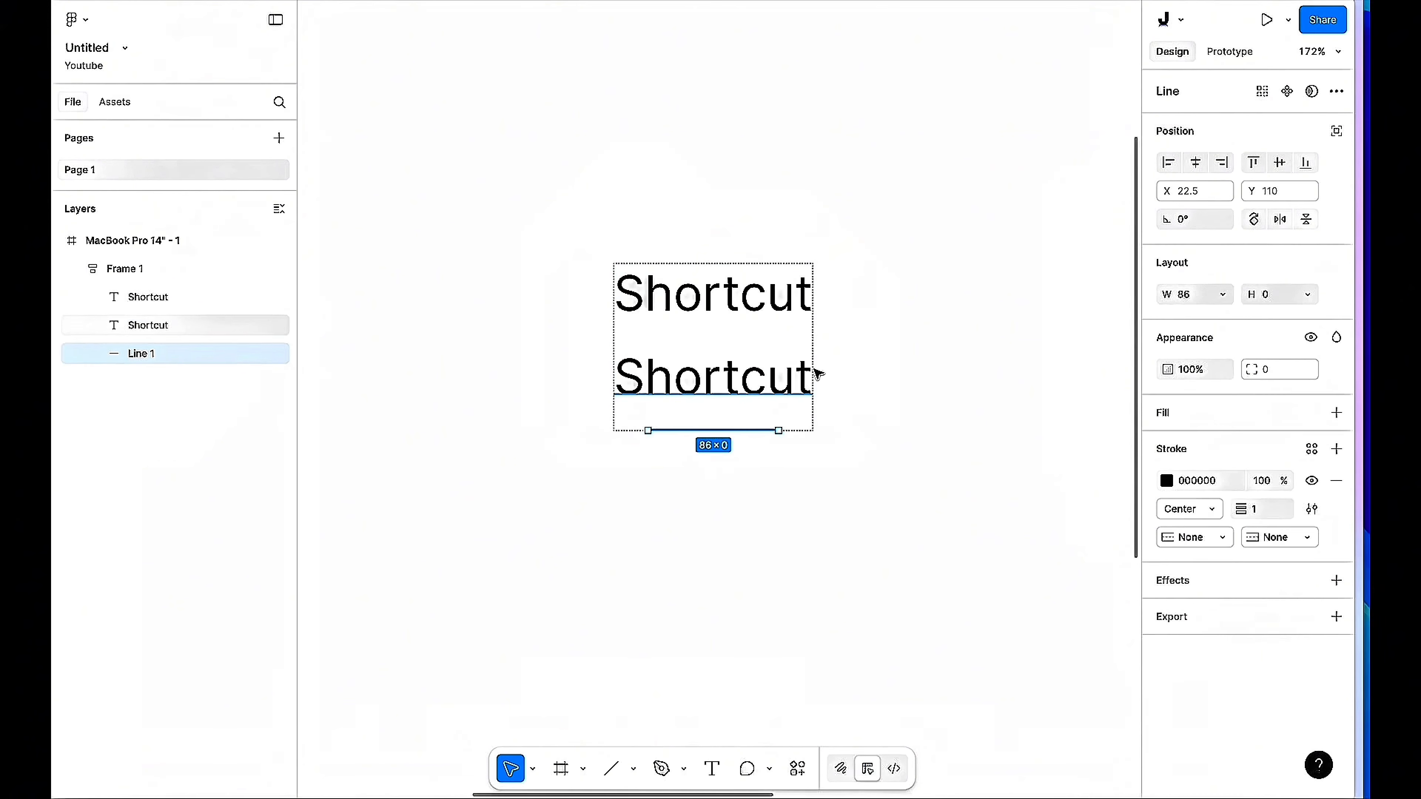
key("Up")
left_click(898, 271)
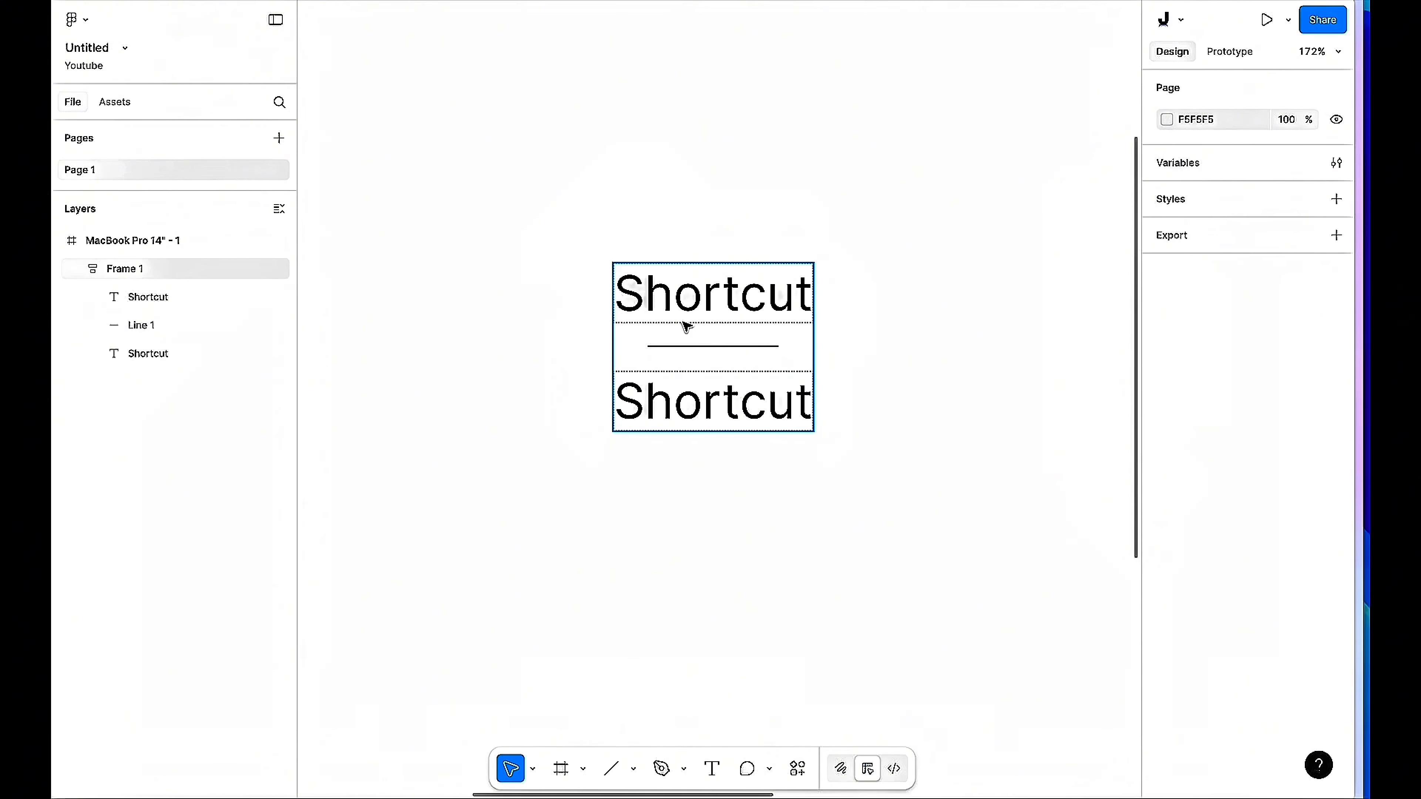
left_click(748, 347)
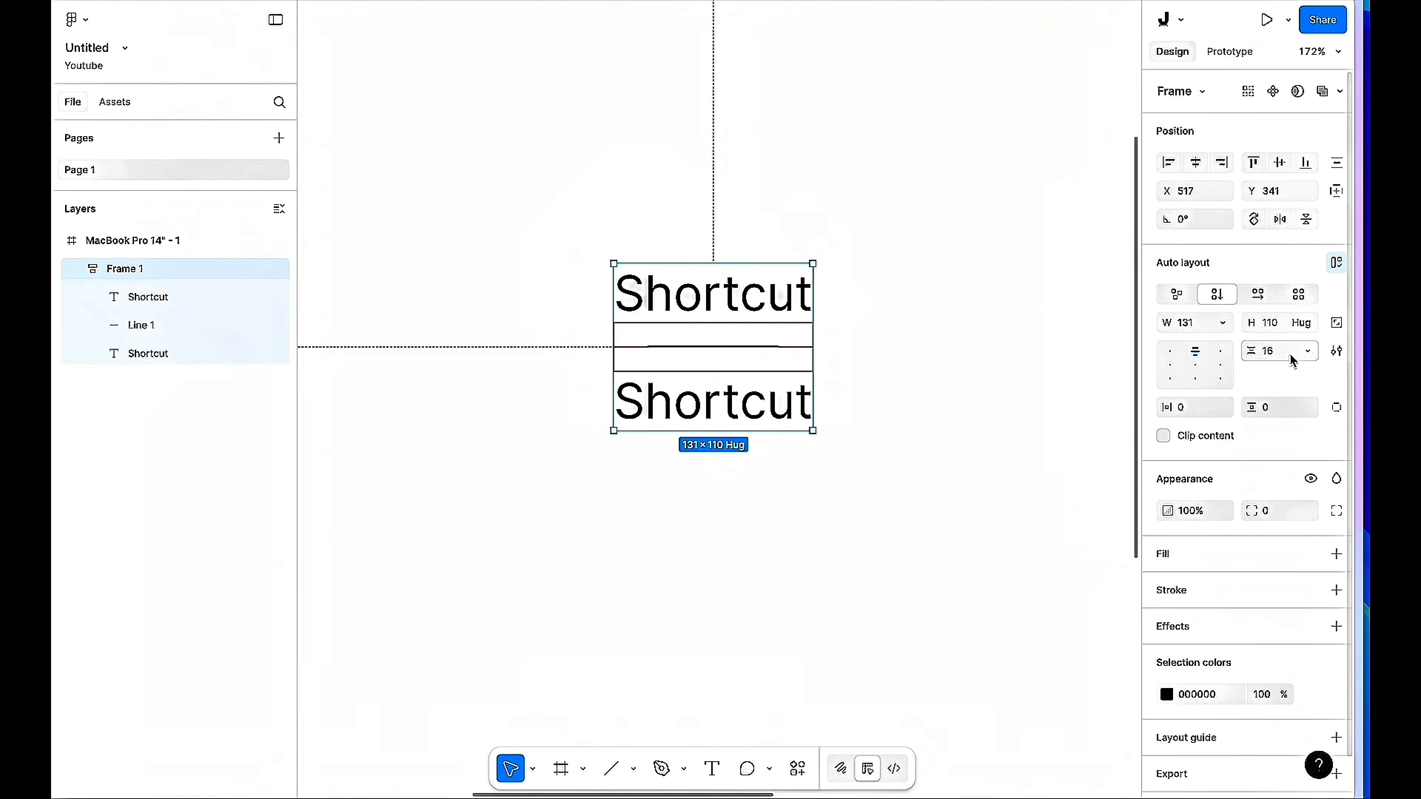
left_click(858, 266)
Delete the auto layout frame holding the two "Shortcut" texts and the line.
scroll(858, 266, "down", 4)
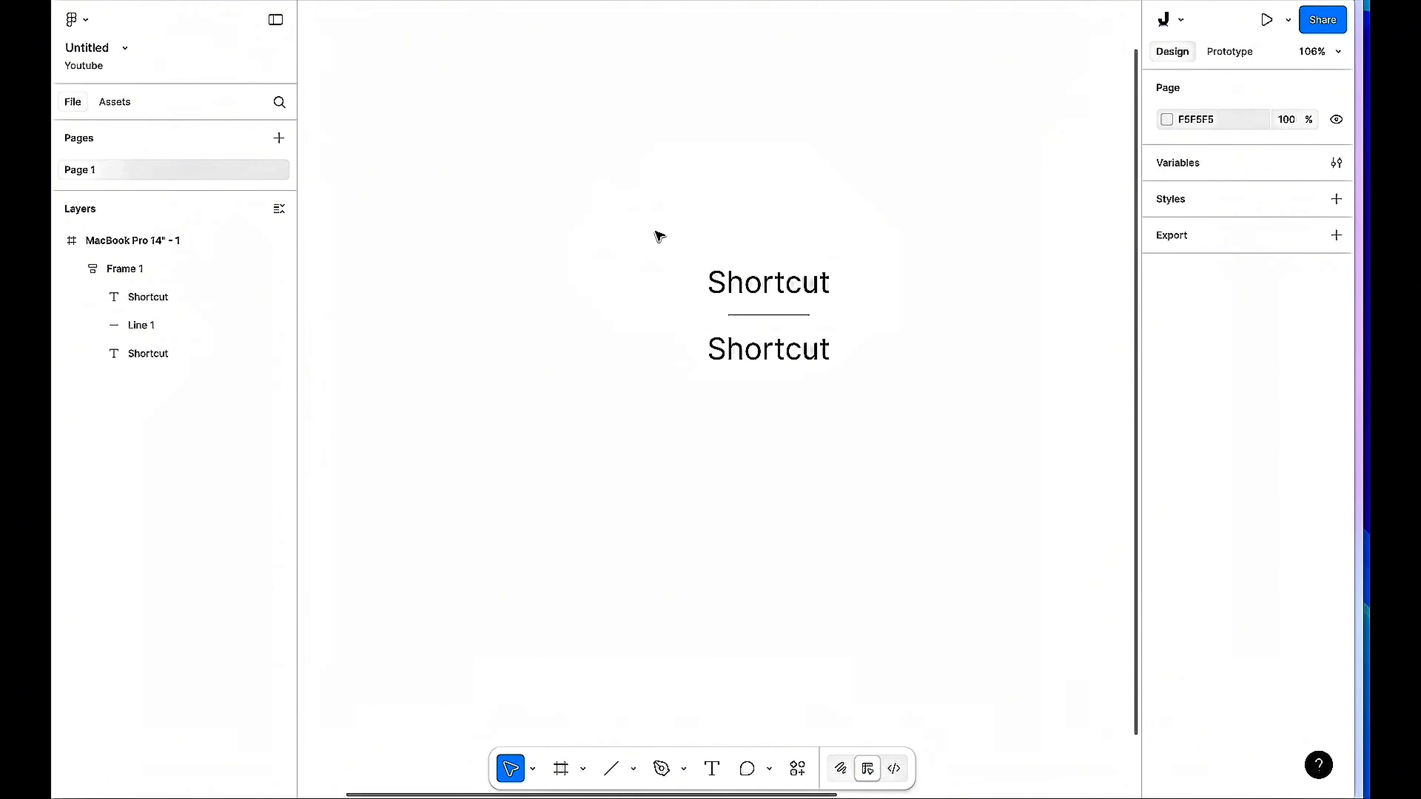
left_click_drag(655, 233, 921, 400)
left_click(912, 395)
left_click_drag(615, 217, 1007, 448)
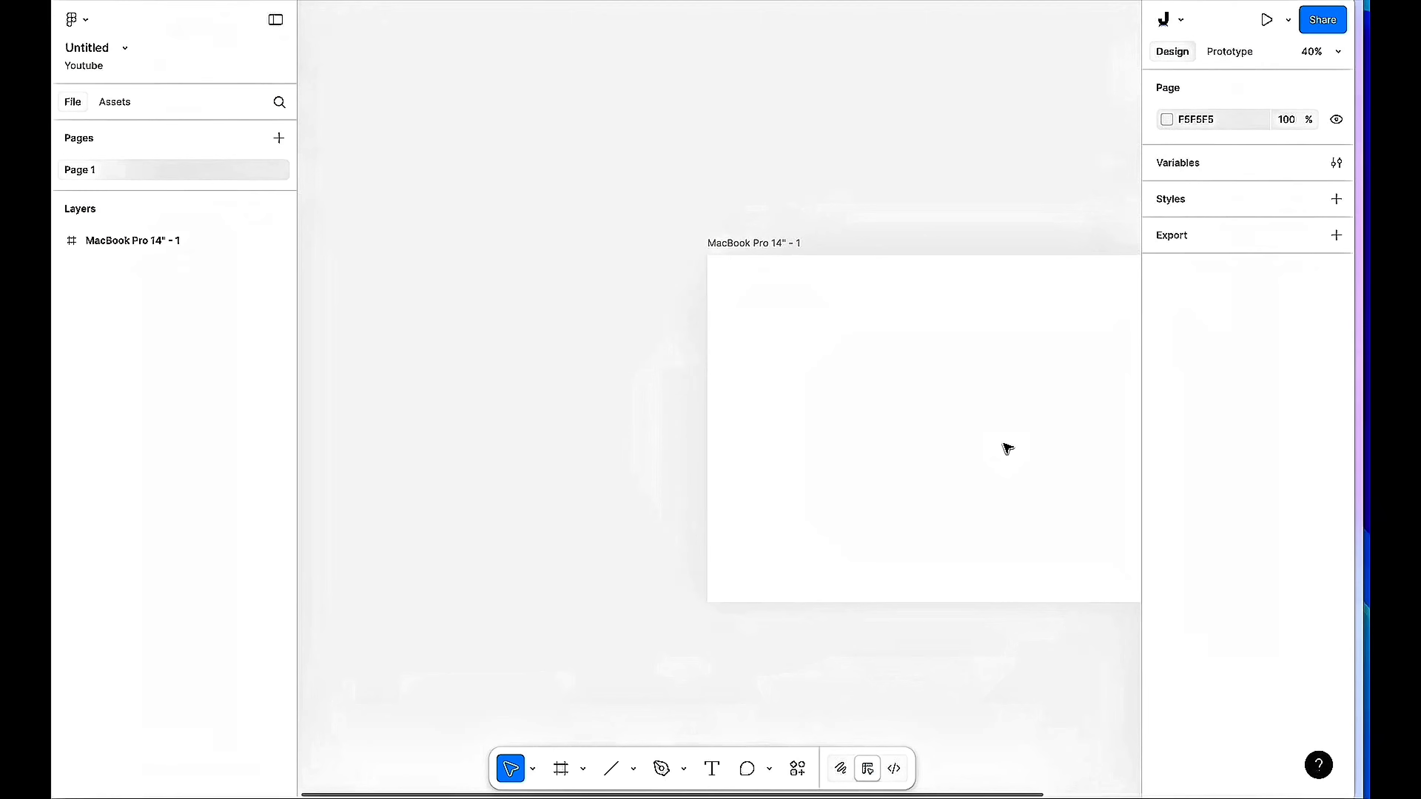
Pan the canvas around the empty MacBook Pro 14" frame.
scroll(1006, 448, "right", 5)
scroll(1005, 447, "down", 3)
scroll(1007, 448, "up", 2)
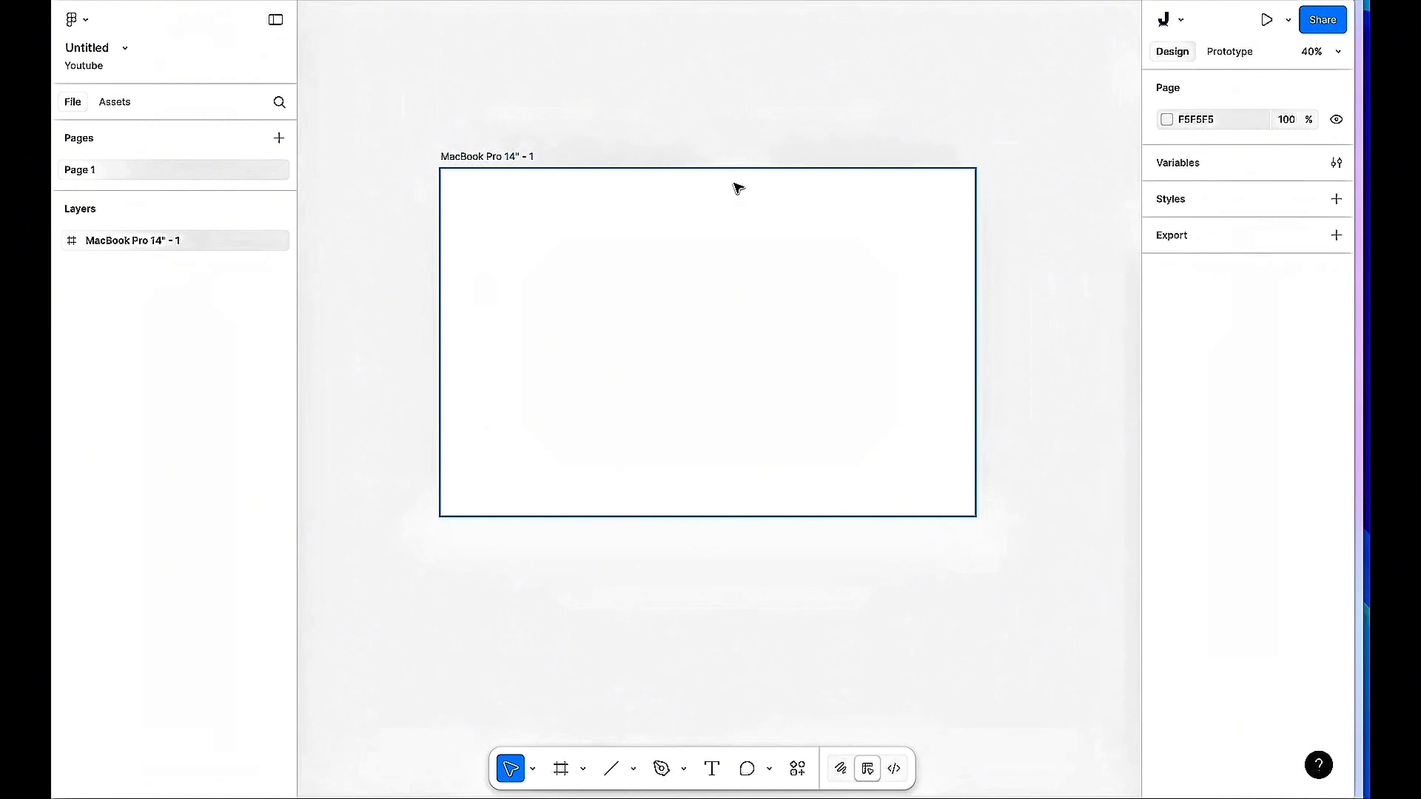
key("space")
key("space")
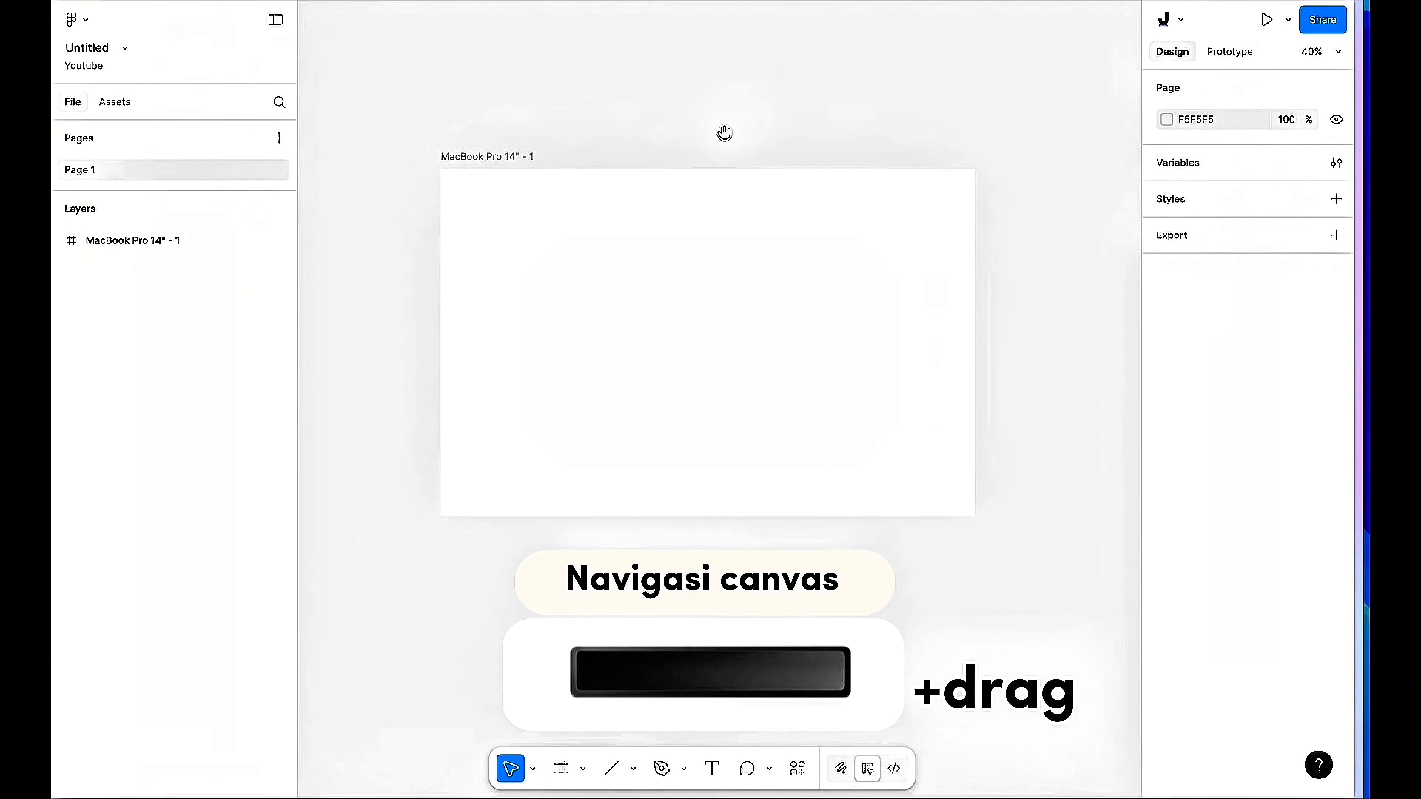
left_click_drag(761, 135, 503, 268)
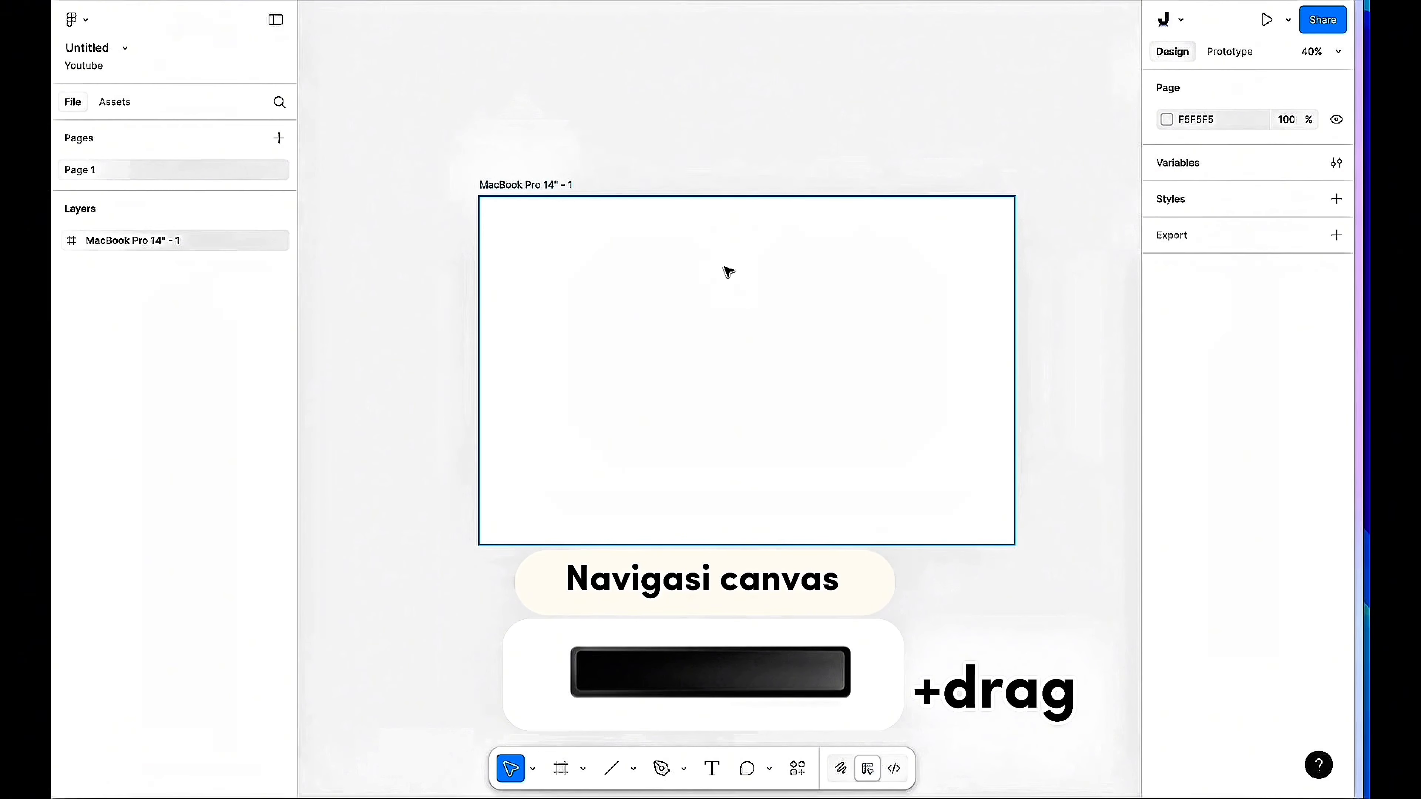
scroll(757, 201, "right", 1)
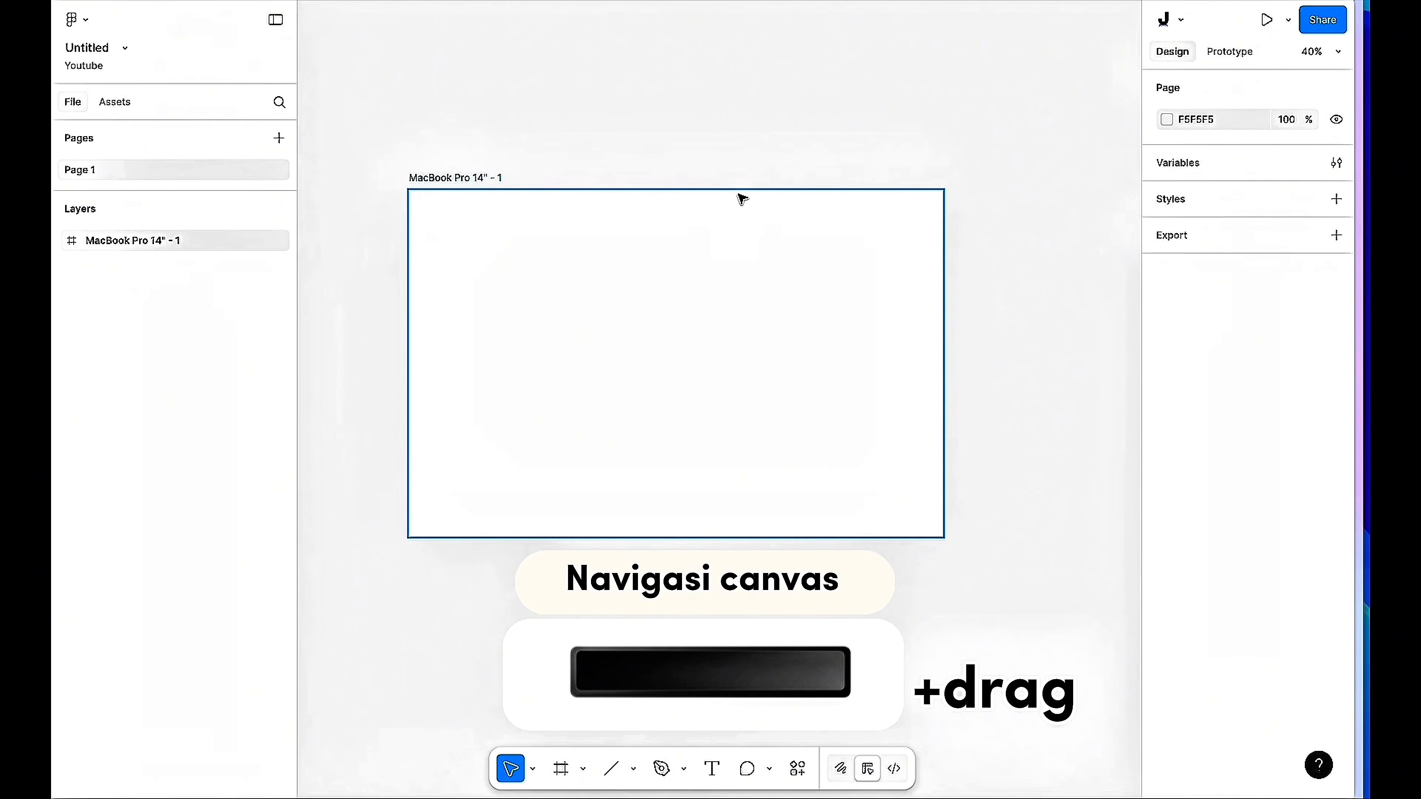
scroll(660, 201, "up", 1)
scroll(658, 200, "left", 1)
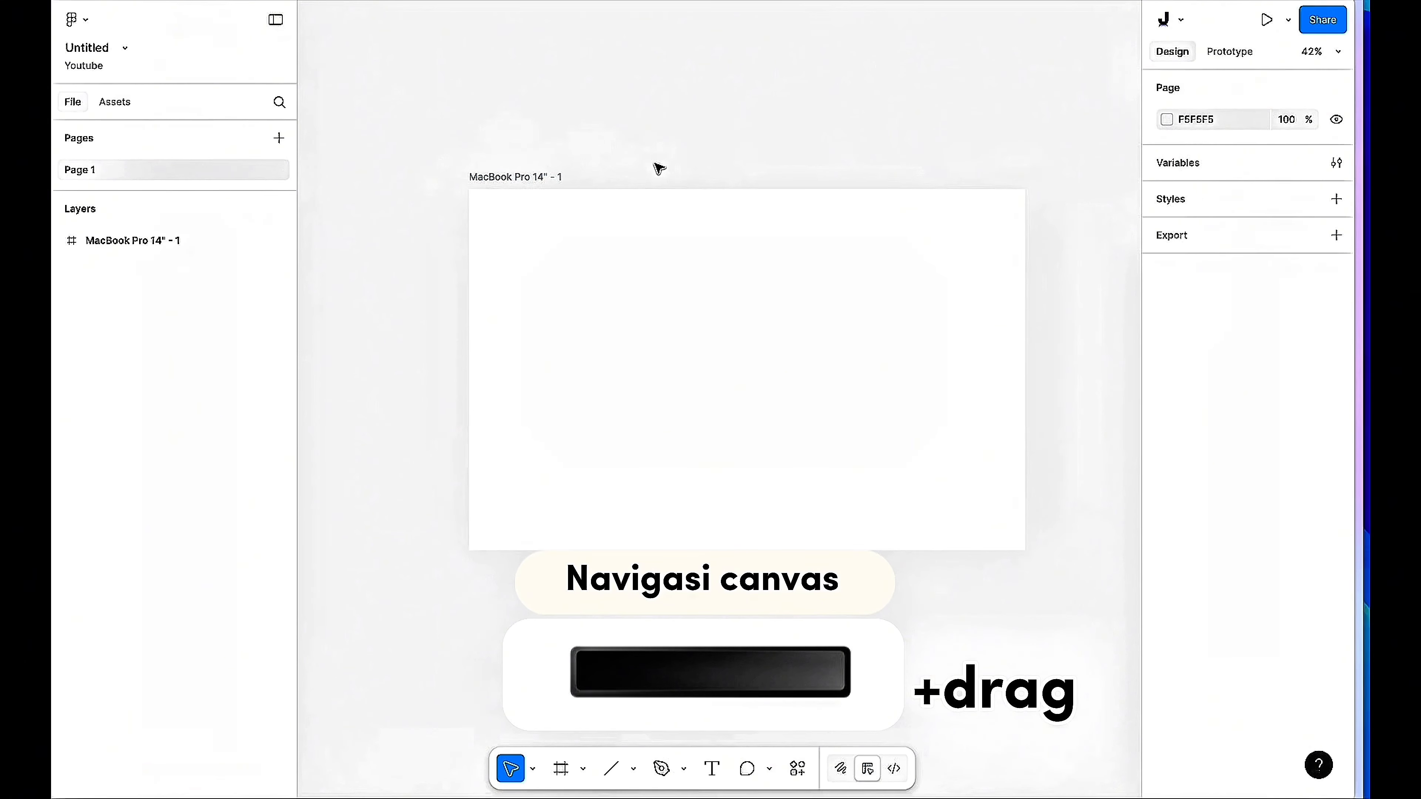
left_click_drag(775, 162, 706, 148)
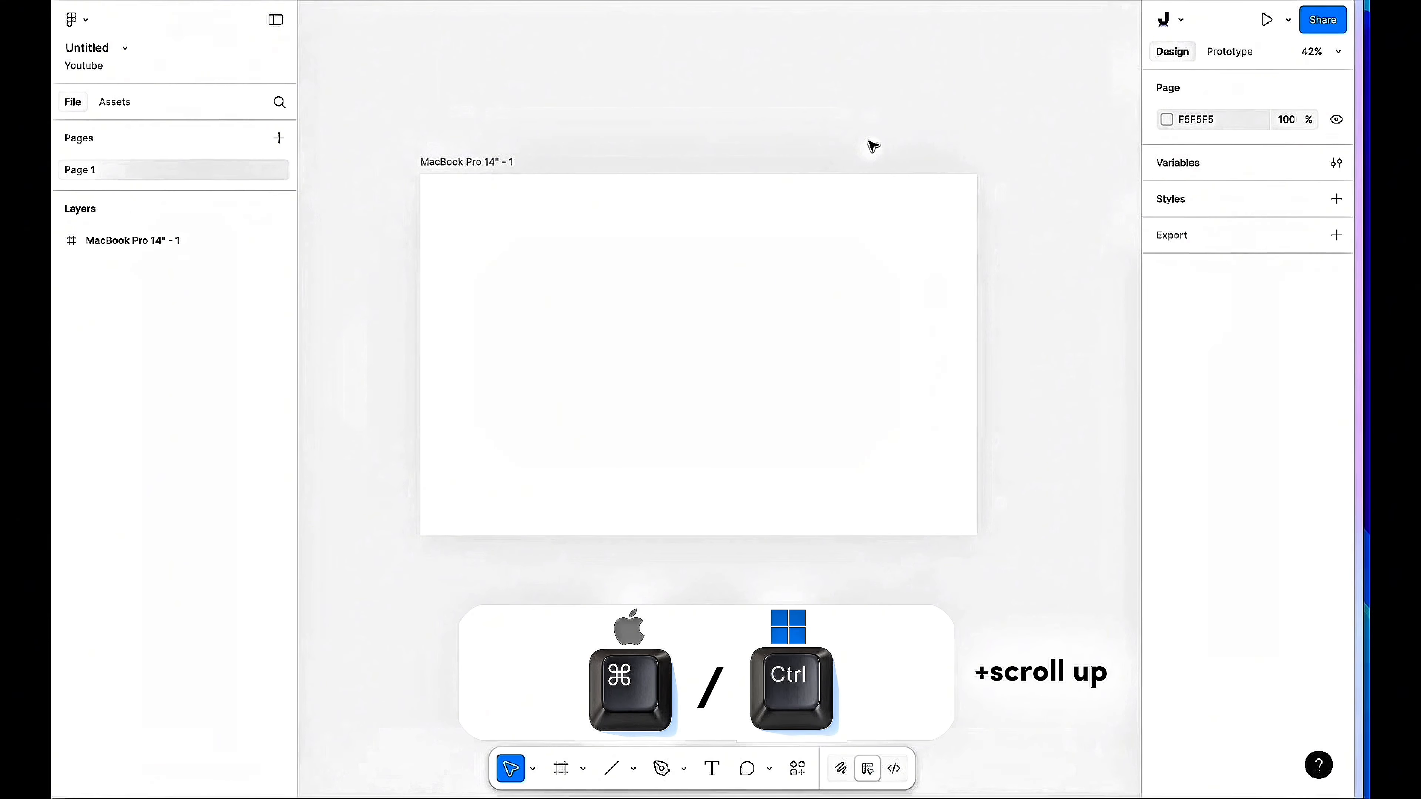
Zoom the canvas in and out around the MacBook Pro 14" frame.
scroll(777, 181, "up", 5)
scroll(781, 184, "down", 5)
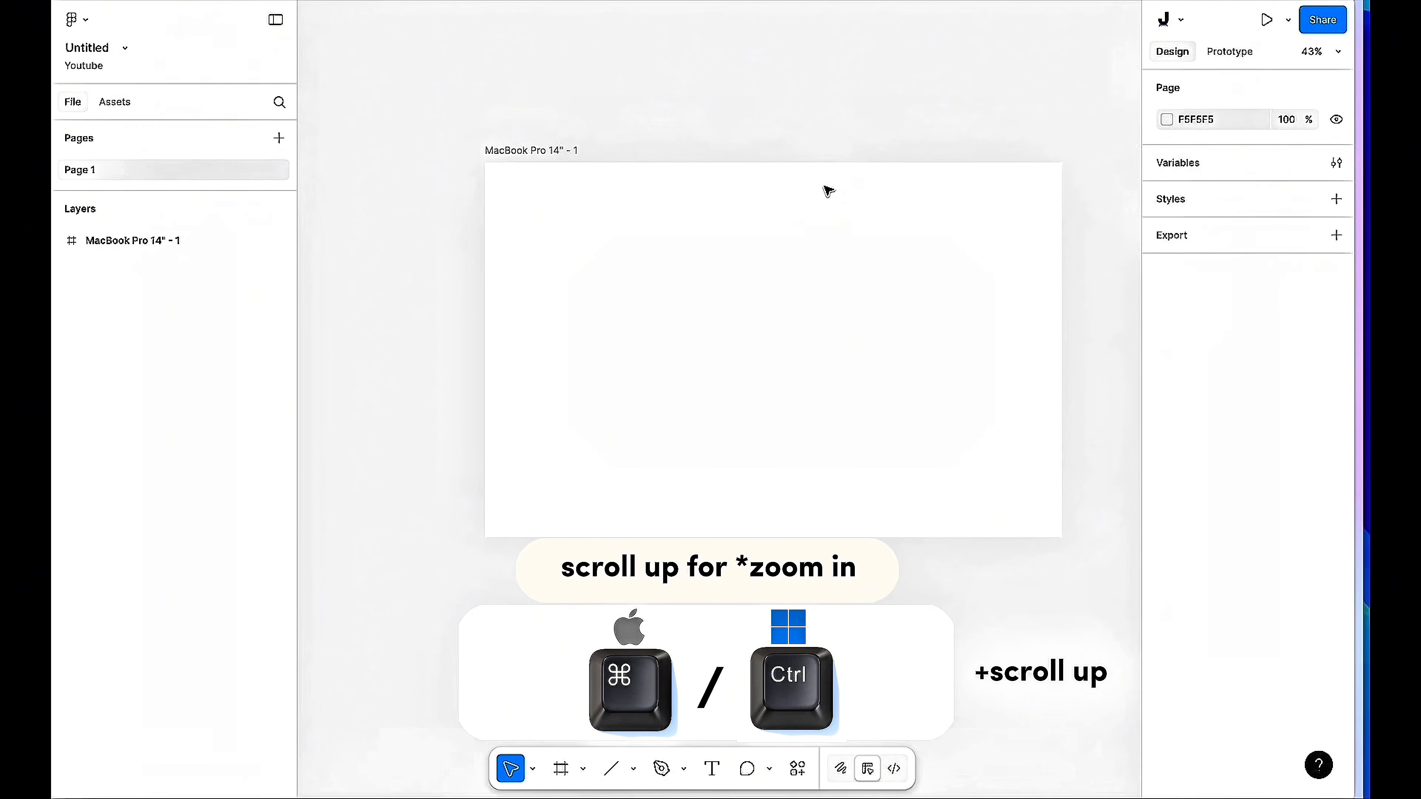
scroll(828, 191, "up", 2)
scroll(828, 191, "down", 3)
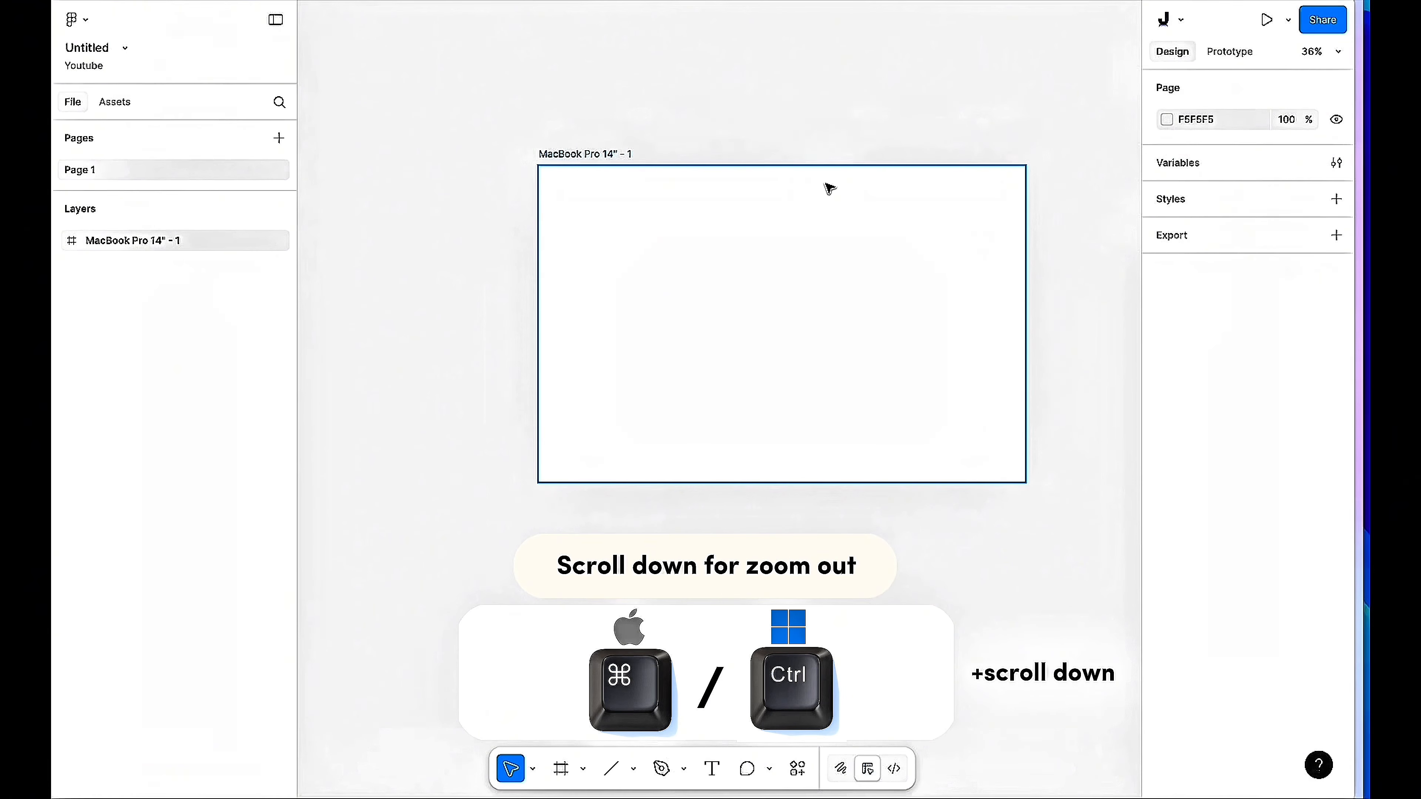
scroll(825, 189, "down", 1)
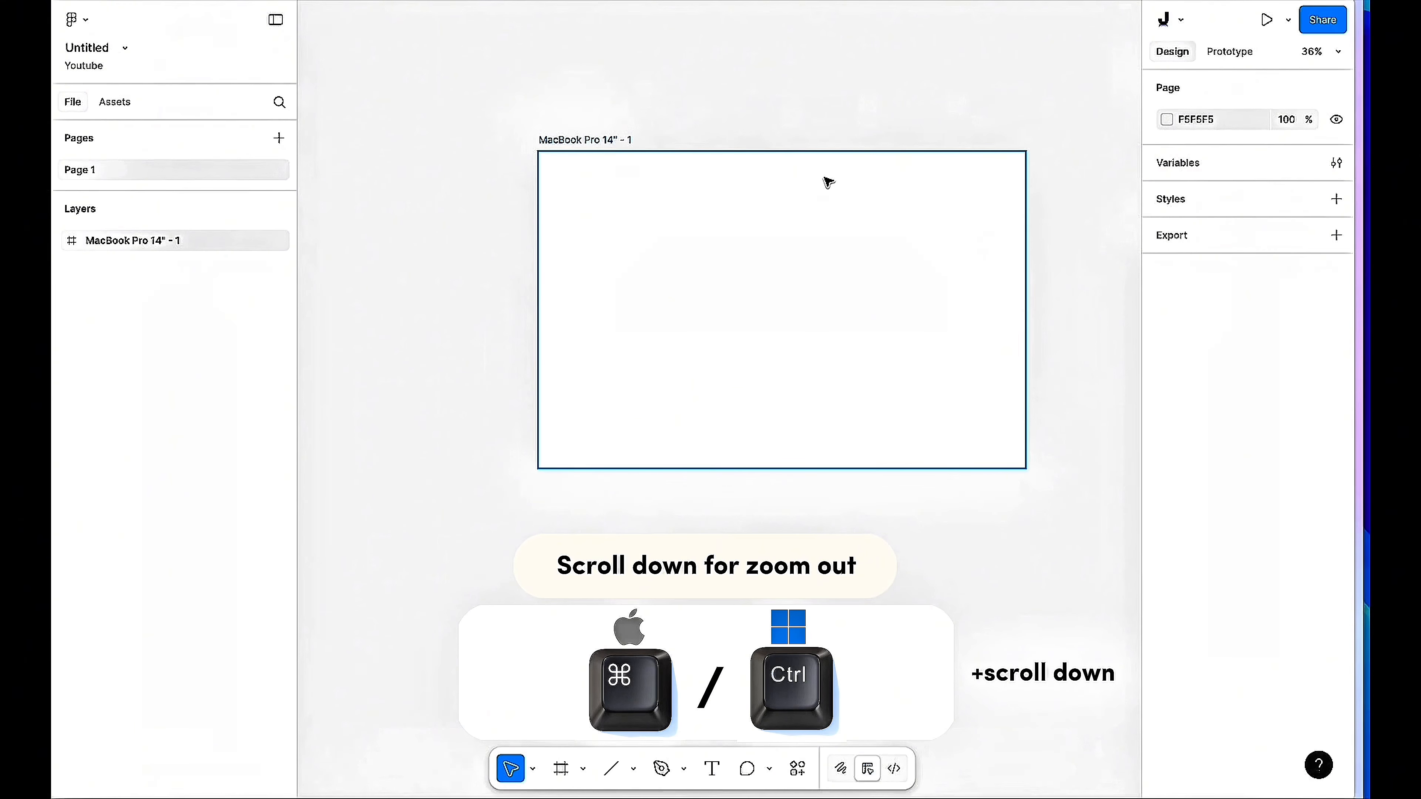
scroll(822, 181, "down", 1)
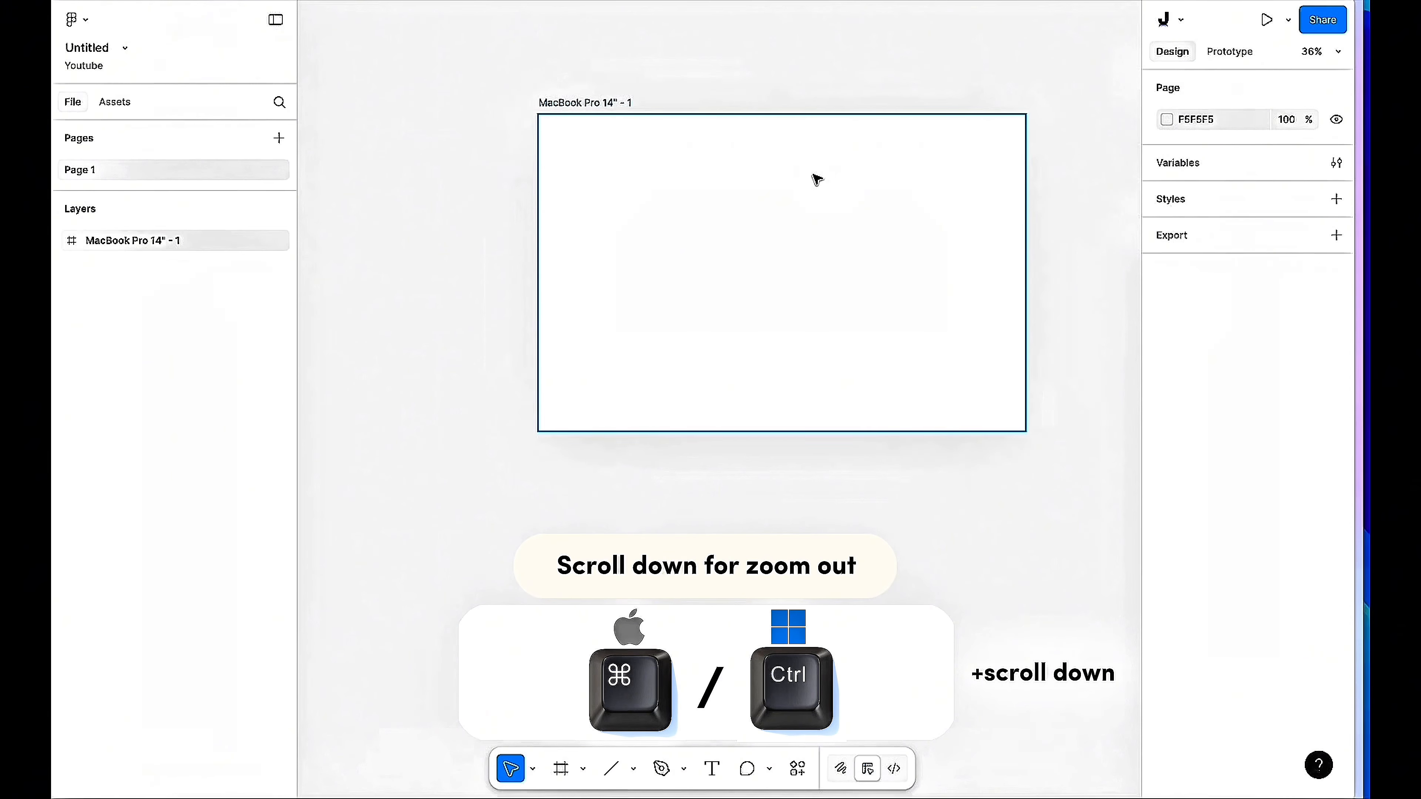
scroll(821, 181, "up", 1)
scroll(809, 180, "right", 3)
scroll(807, 179, "left", 2)
scroll(718, 140, "down", 3)
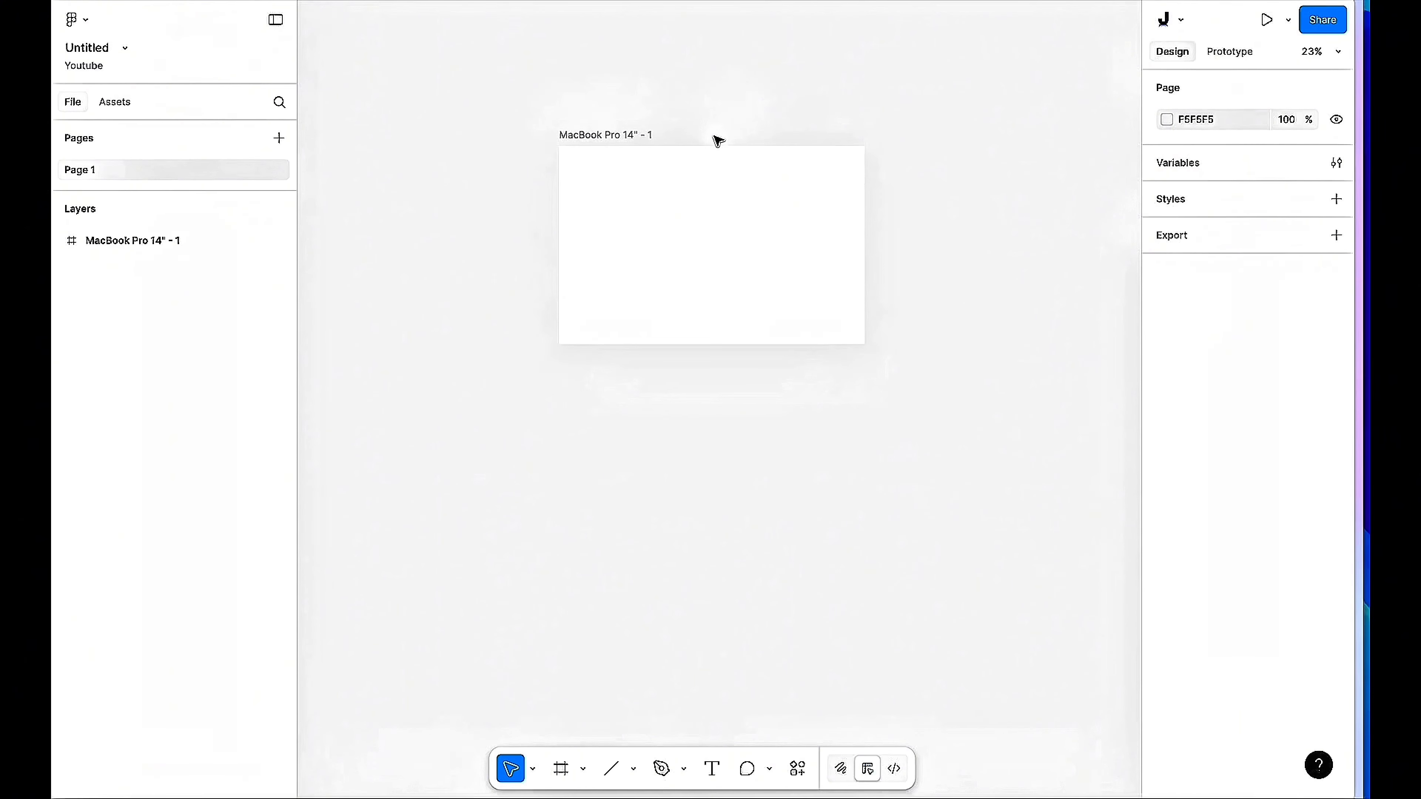
scroll(718, 140, "right", 3)
scroll(542, 129, "down", 1)
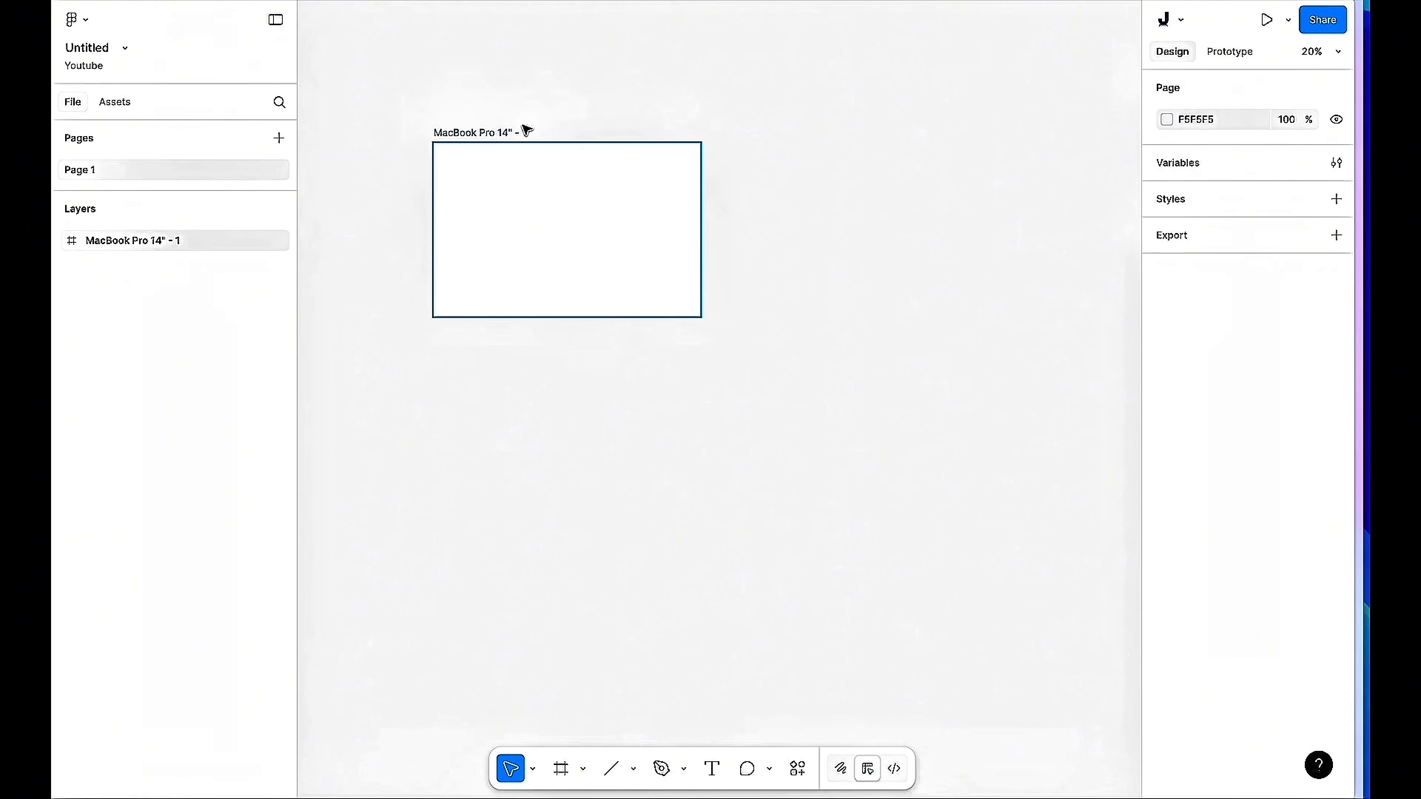
Duplicate the MacBook Pro 14" frame and widen the gap between both by moving the original to X -80.
left_click(529, 127)
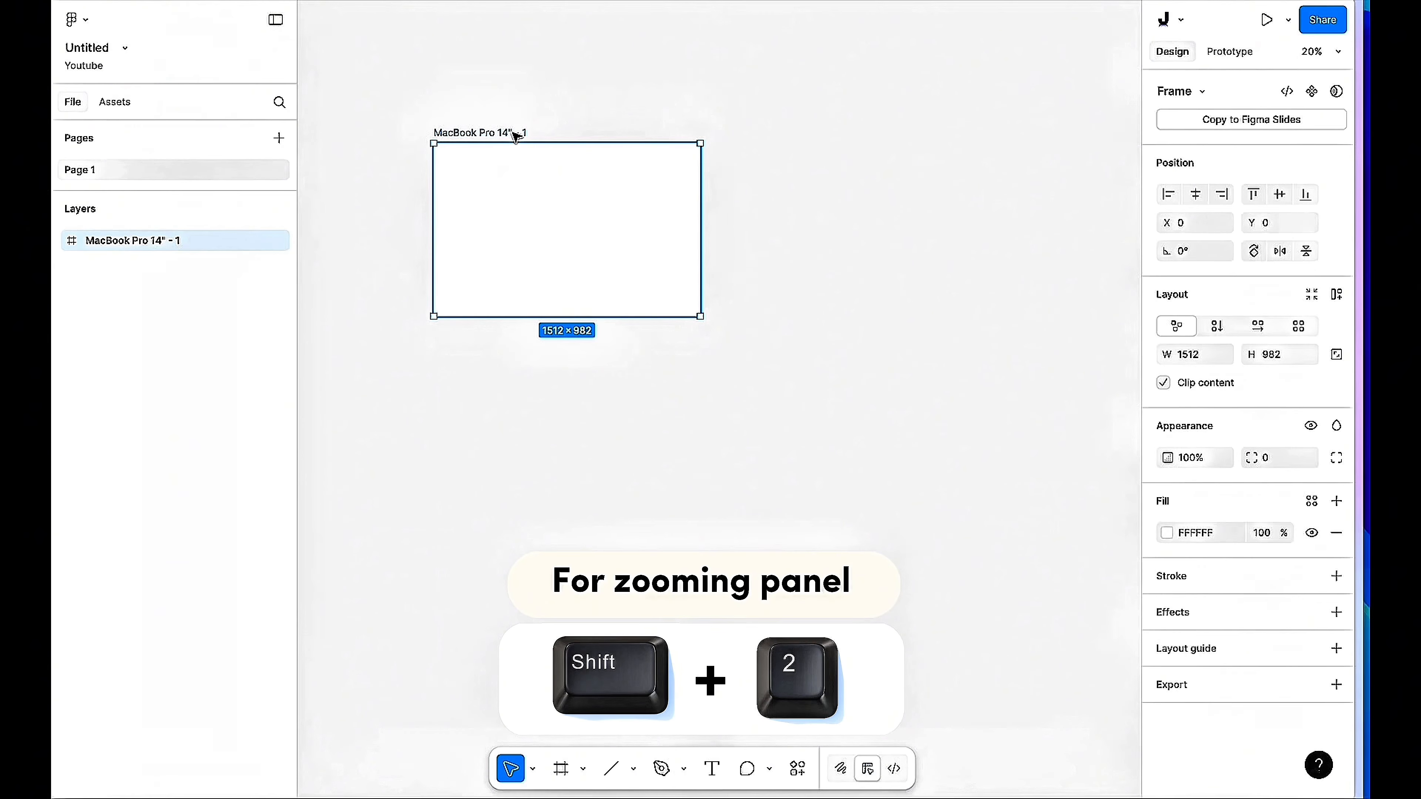
key("ctrl+d")
left_click(473, 130)
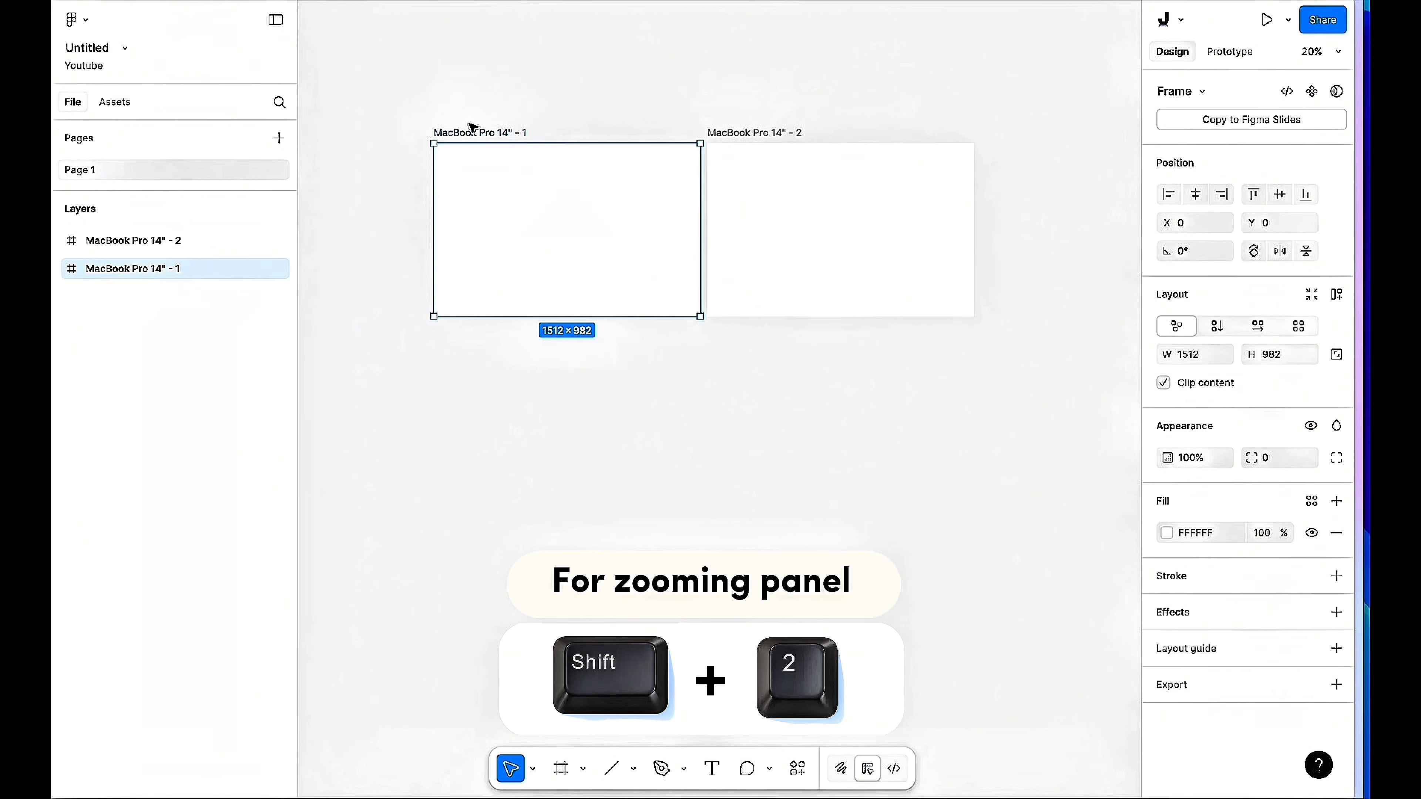
left_click(558, 114)
left_click_drag(494, 131, 480, 131)
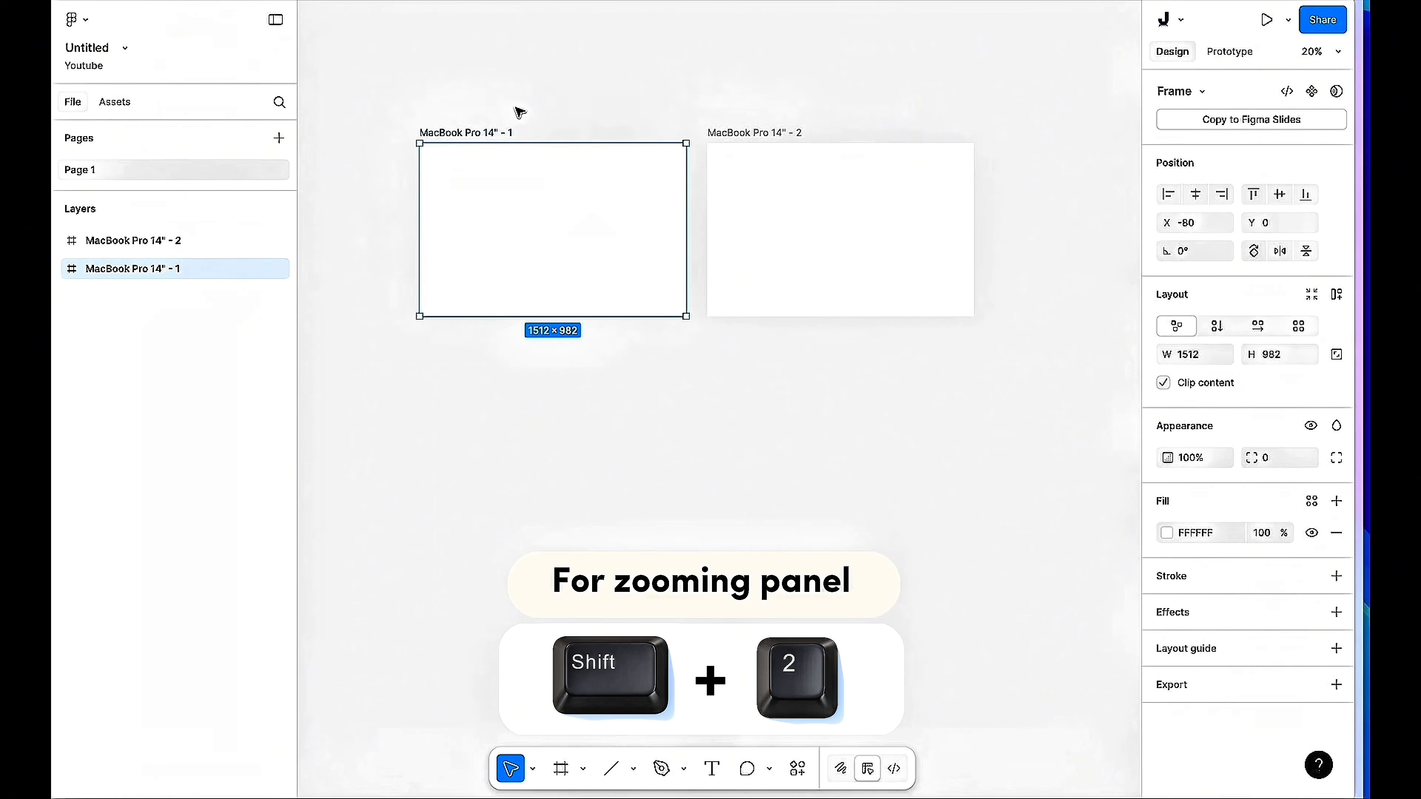
left_click(516, 111)
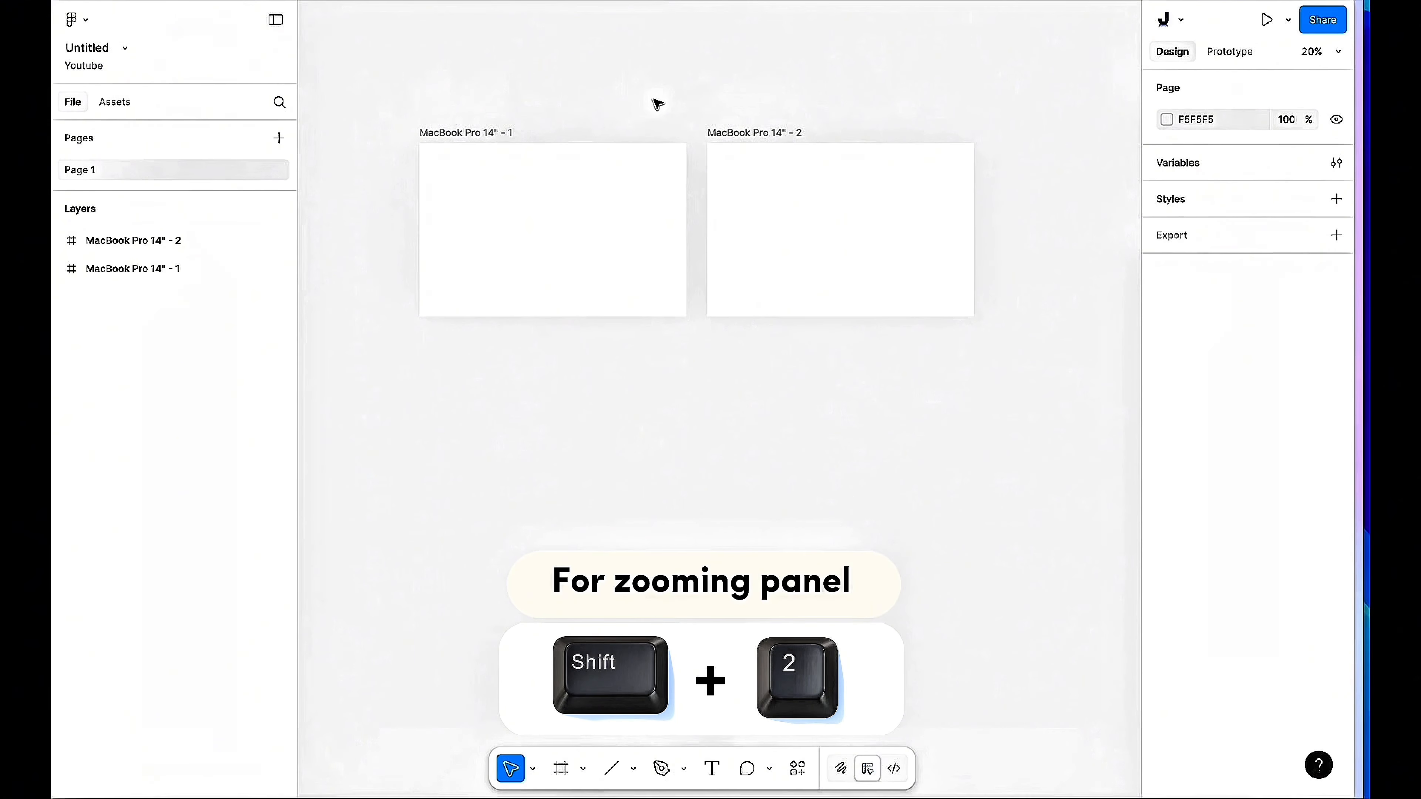
Zoom the view onto the MacBook Pro 14" - 2 frame and back out to fit both frames.
key("shift+2")
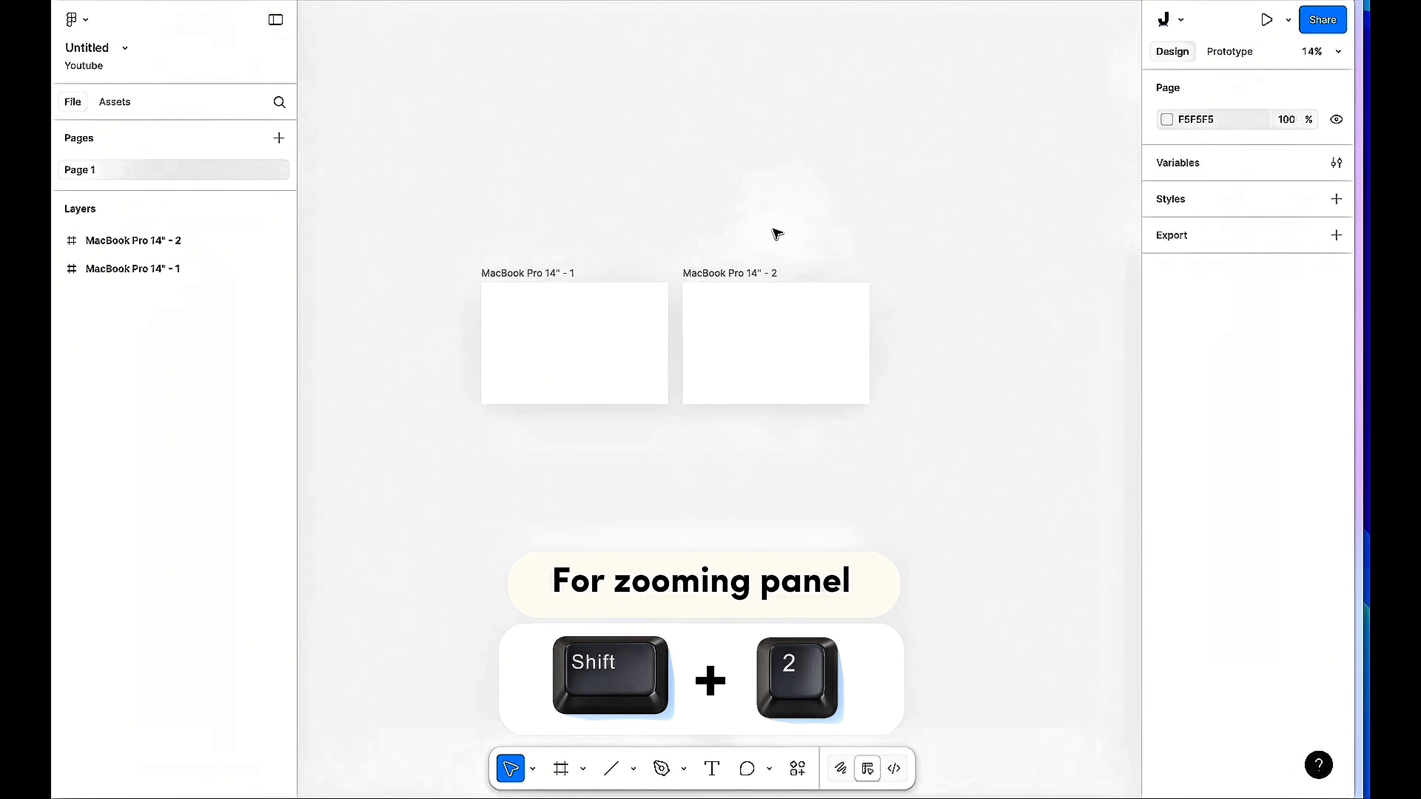
left_click(121, 246)
key("shift+2")
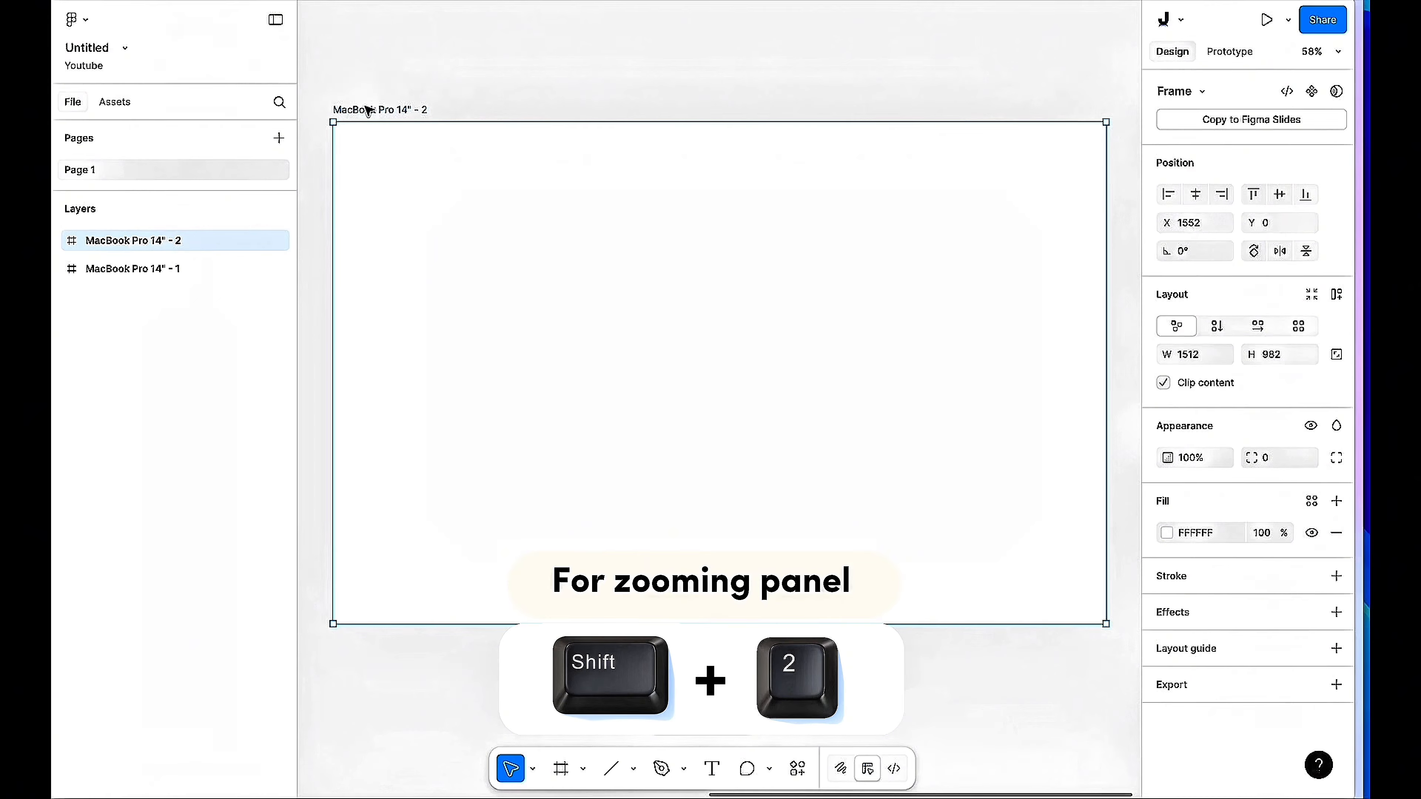
key("shift+1")
left_click(564, 120)
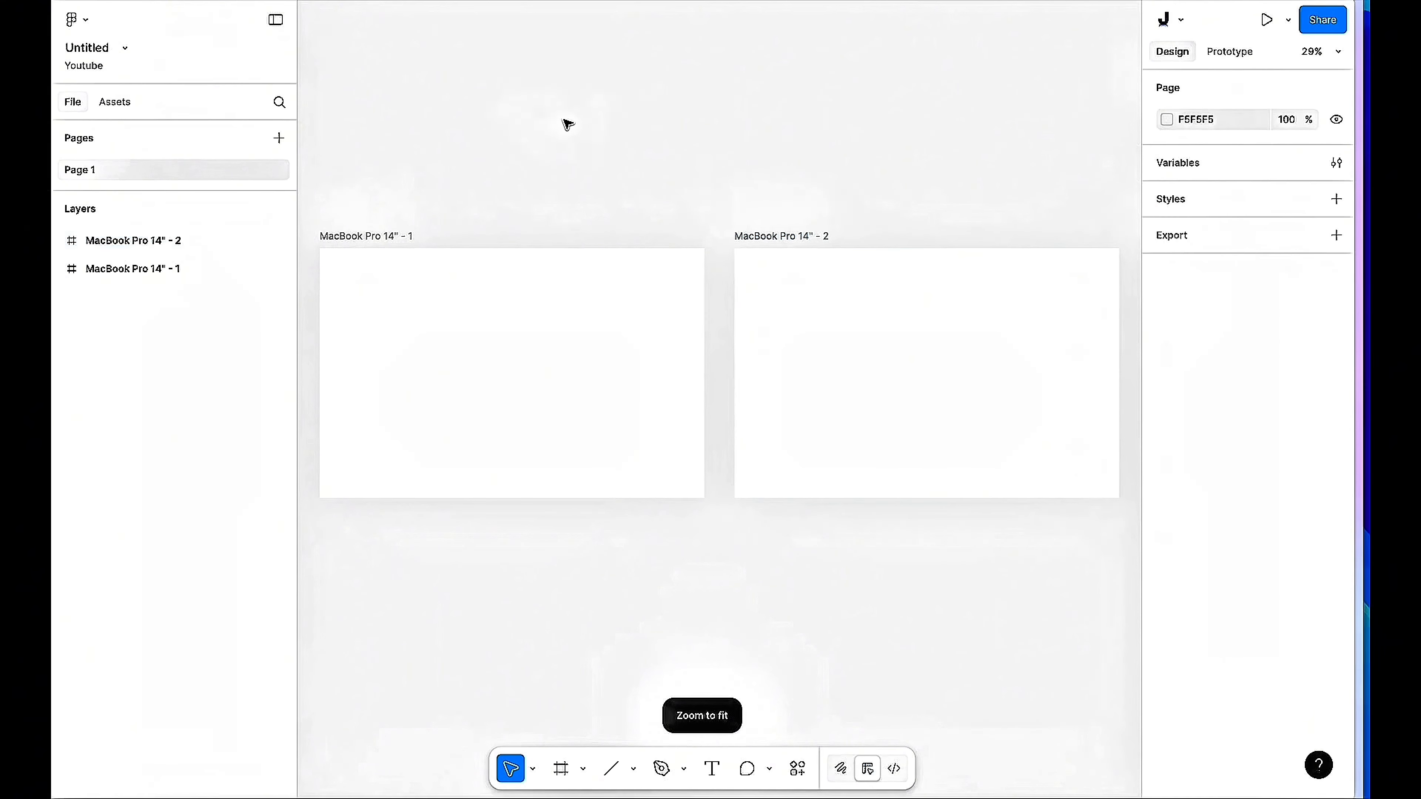
Draw a wide rectangular frame about 1137 by 159 inside the MacBook Pro 14" - 1 frame.
scroll(566, 126, "down", 3)
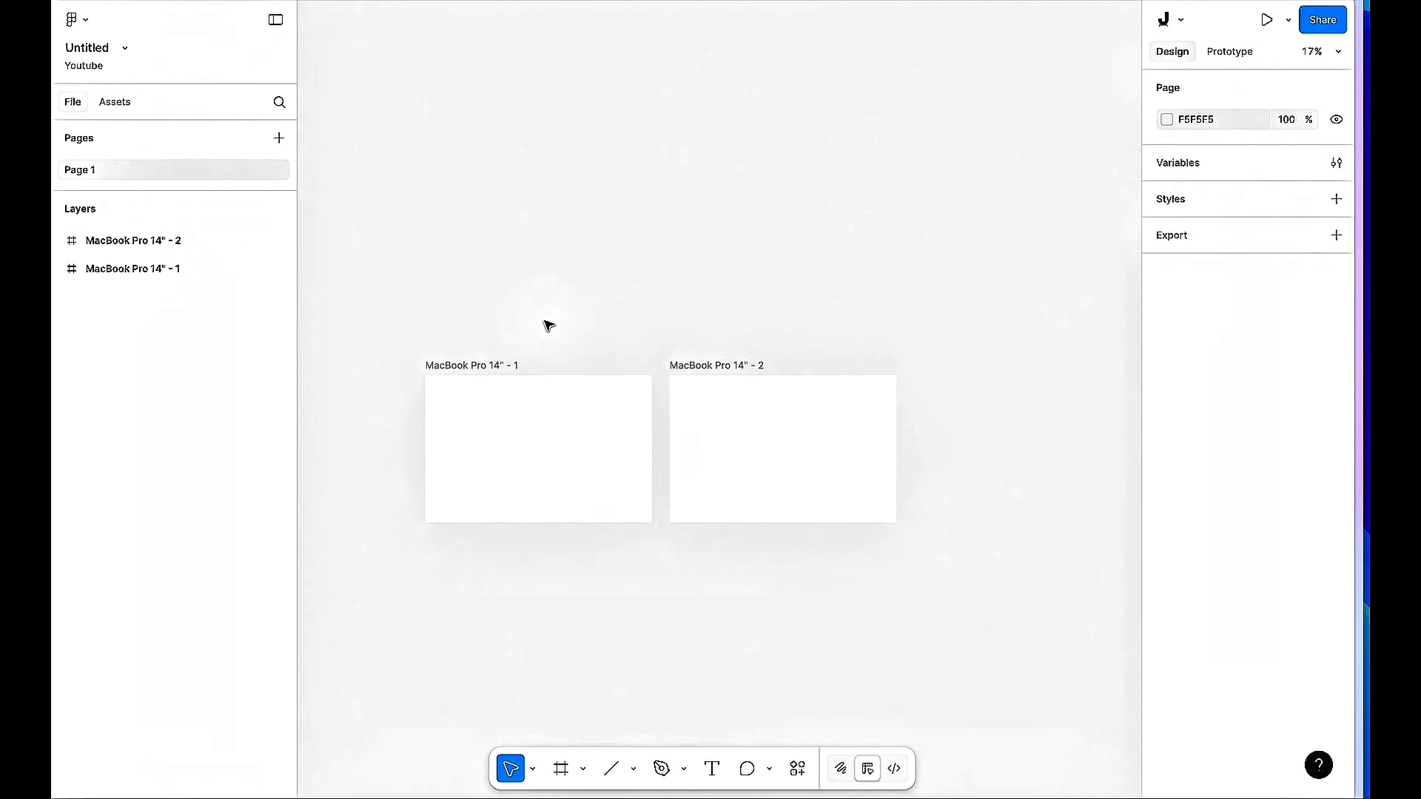
scroll(448, 422, "up", 3)
left_click(468, 415)
key("ctrl+c")
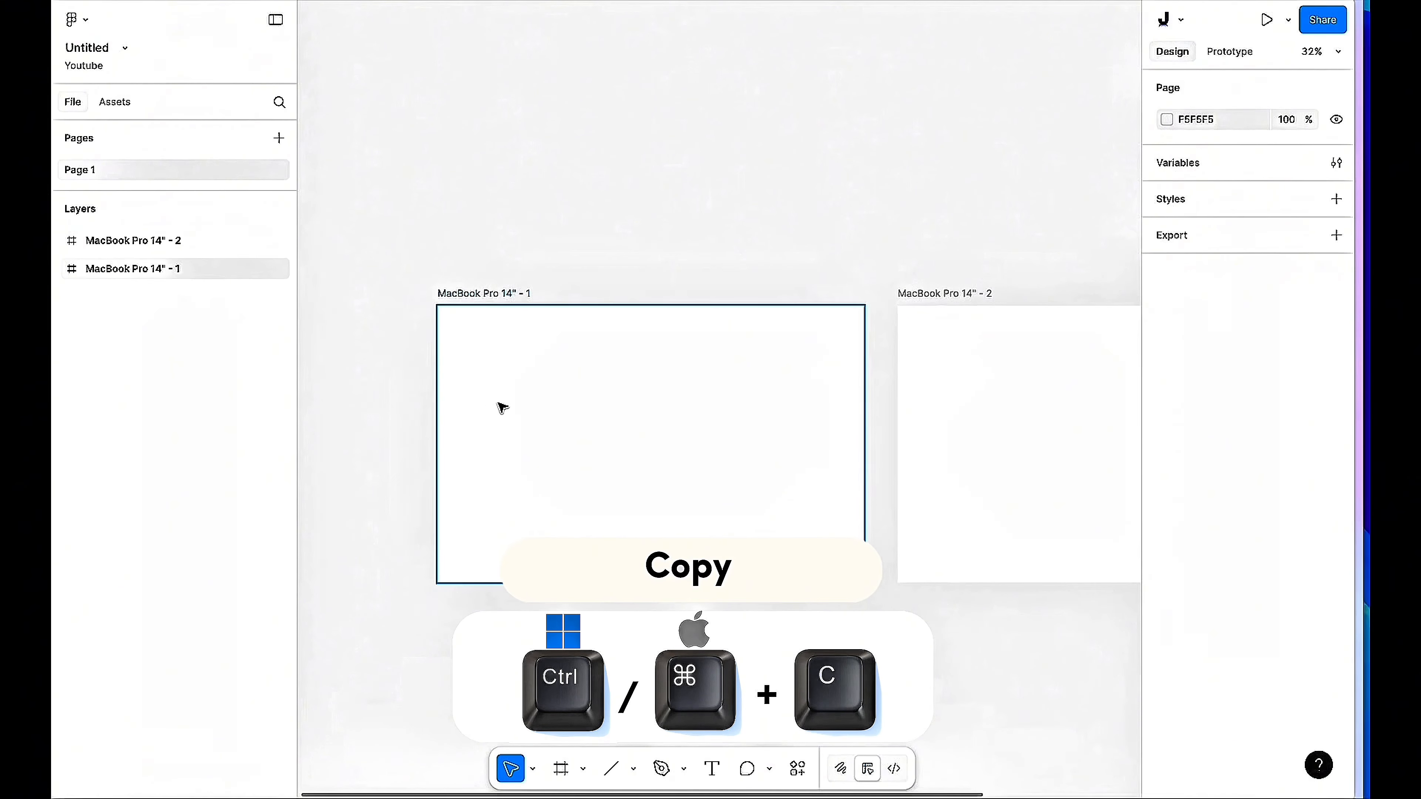
scroll(481, 409, "up", 3)
key("f")
mouse_move(458, 331)
left_mouse_down()
mouse_move(976, 402)
mouse_move(946, 469)
left_mouse_up()
Give the new frame inside MacBook Pro 14" - 1 a grey D2D2D2 fill at 100% opacity.
left_click(1336, 469)
left_click(1167, 501)
left_click(1123, 366)
left_click(896, 448)
Move the grey bar up to X 134, Y 105 inside MacBook Pro 14" - 1 and deselect it.
left_click(756, 374)
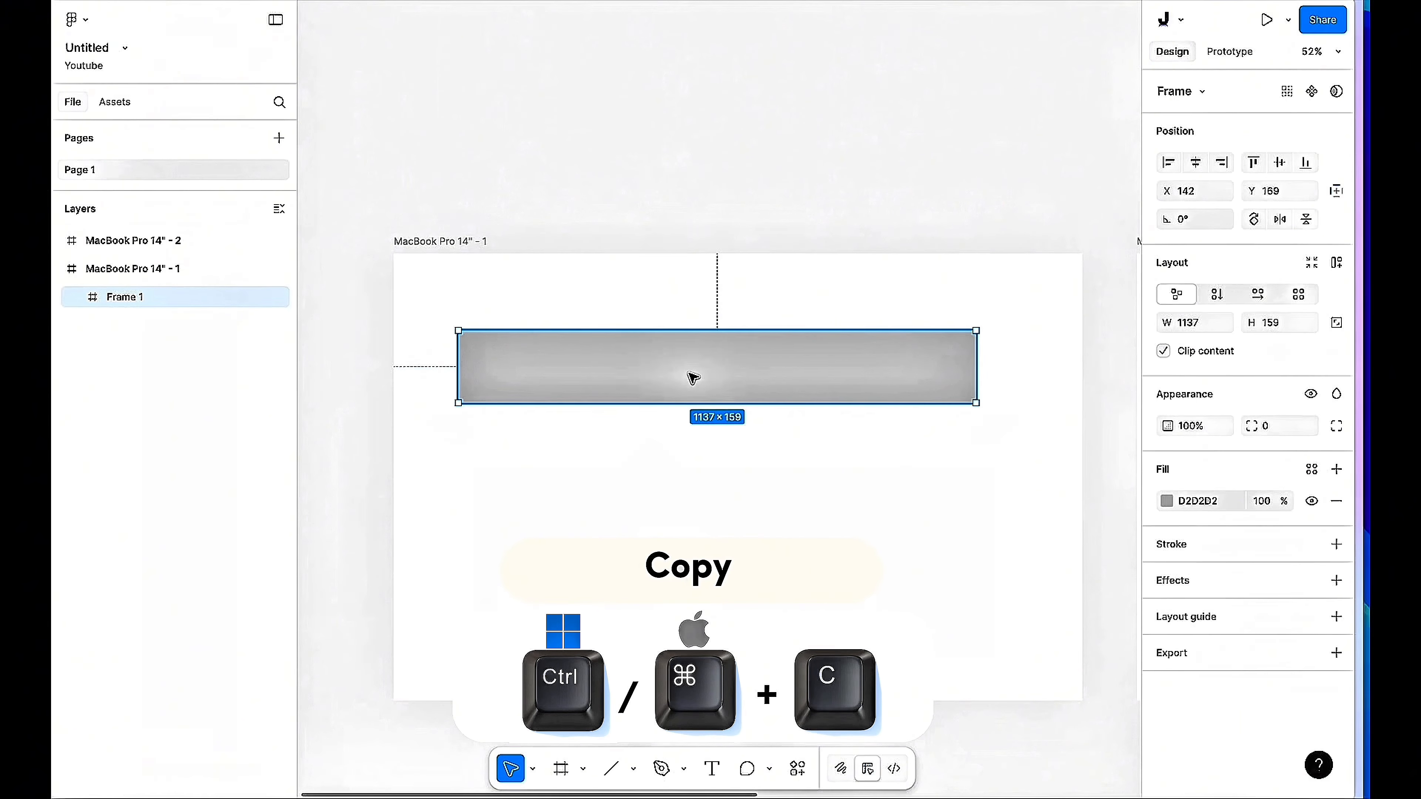
scroll(688, 358, "up", 2)
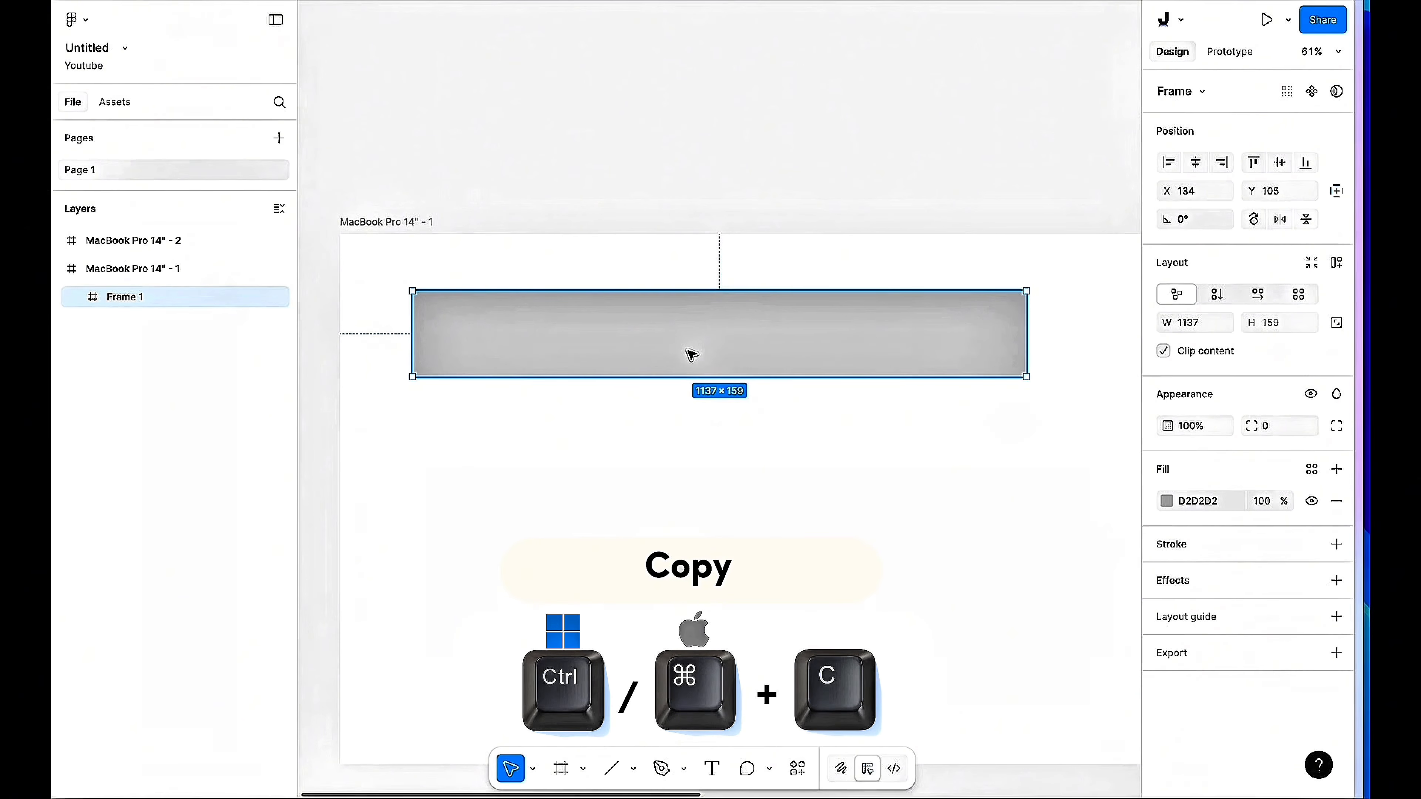
scroll(692, 354, "down", 3)
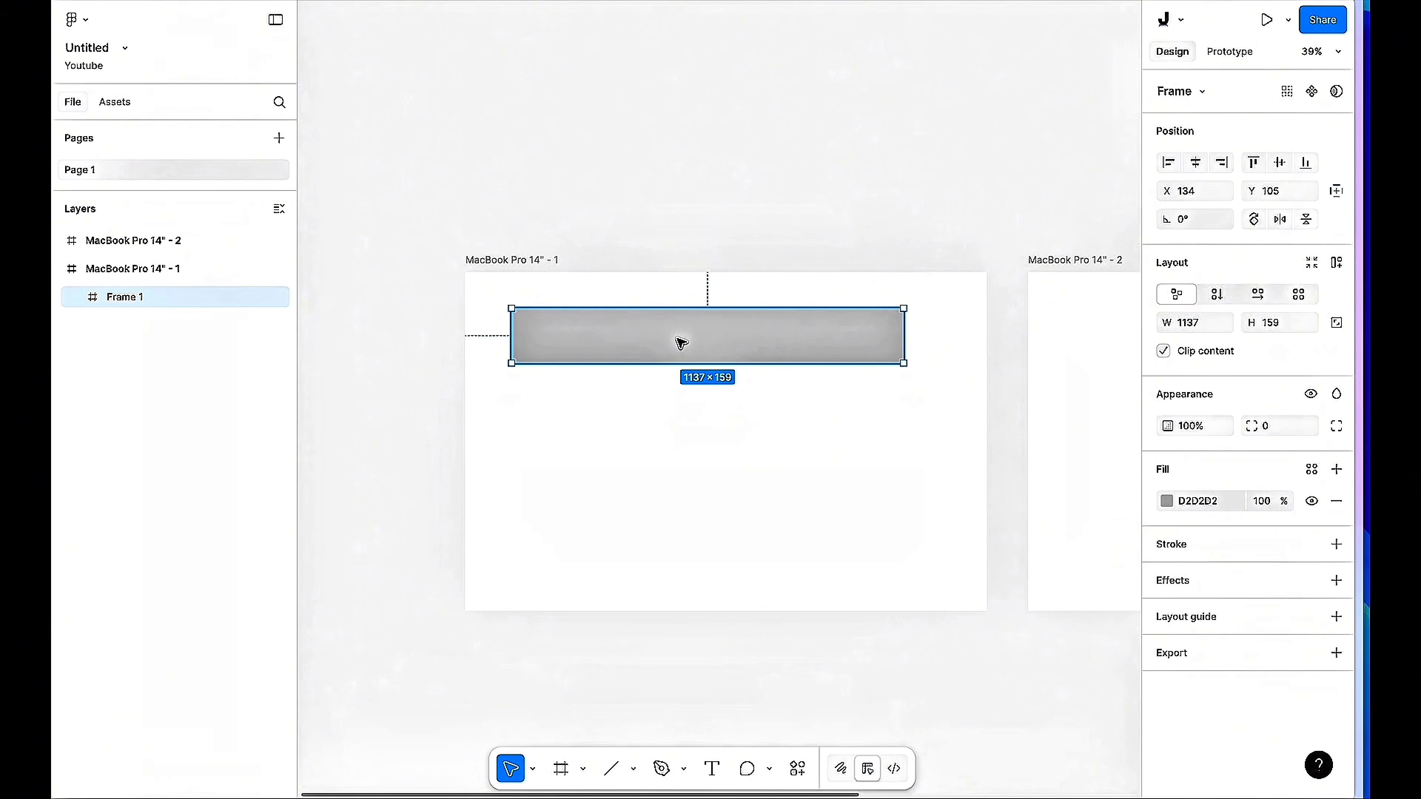
left_click(740, 426)
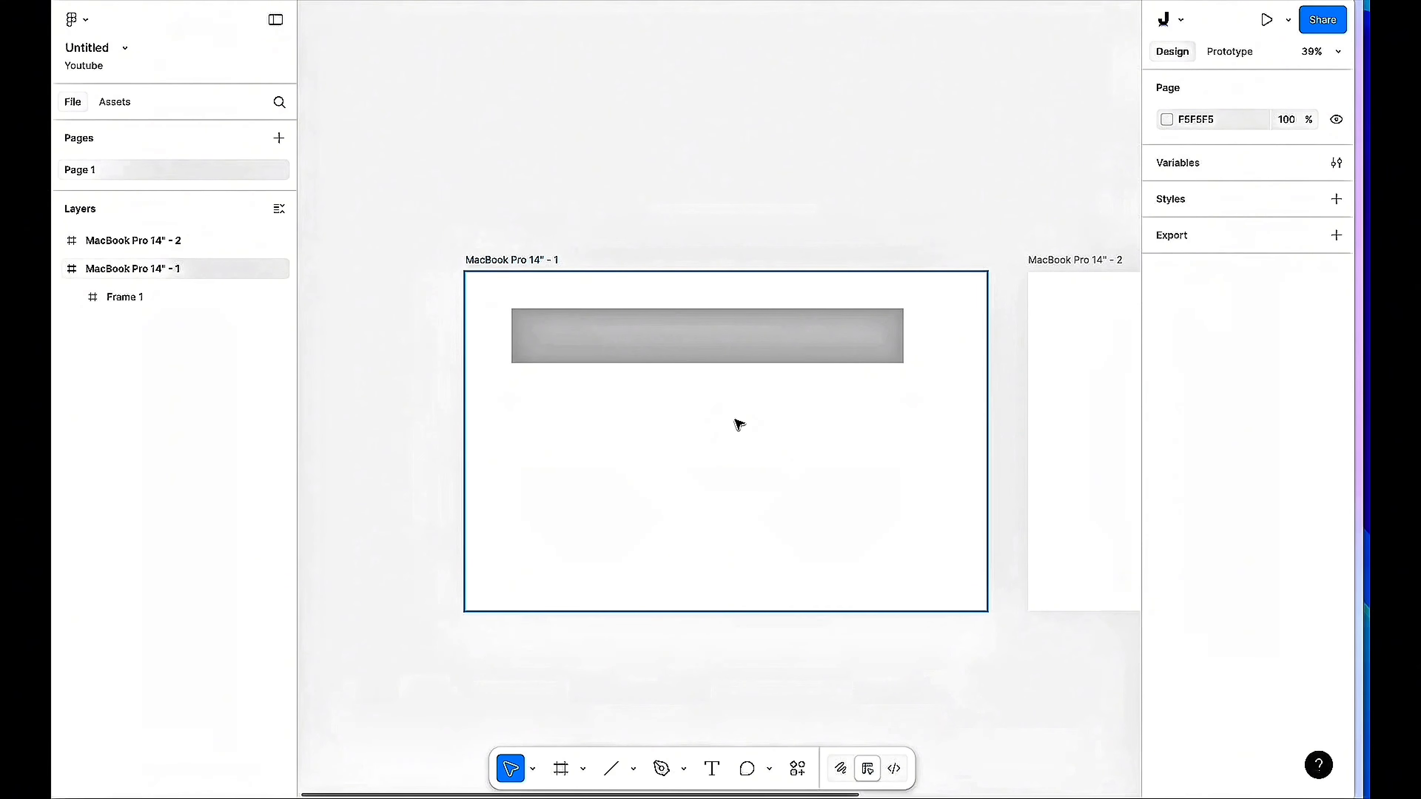
Try pasting copies of the grey bar in MacBook Pro 14" - 1 and shifting one slightly downward.
scroll(727, 364, "right", 5)
scroll(660, 365, "down", 2)
scroll(649, 369, "left", 1)
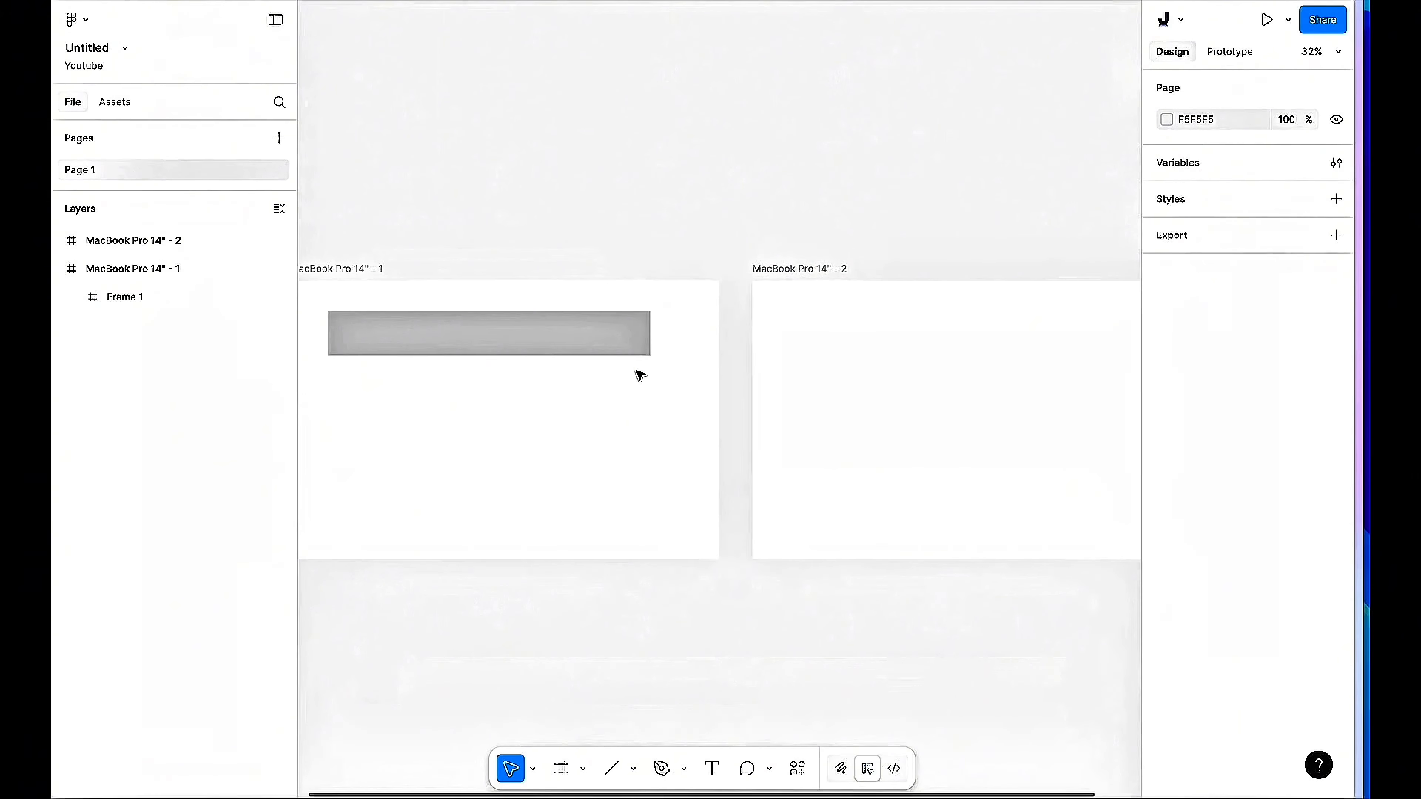
key("ctrl+v")
left_click_drag(594, 342, 606, 392)
key("ctrl+v")
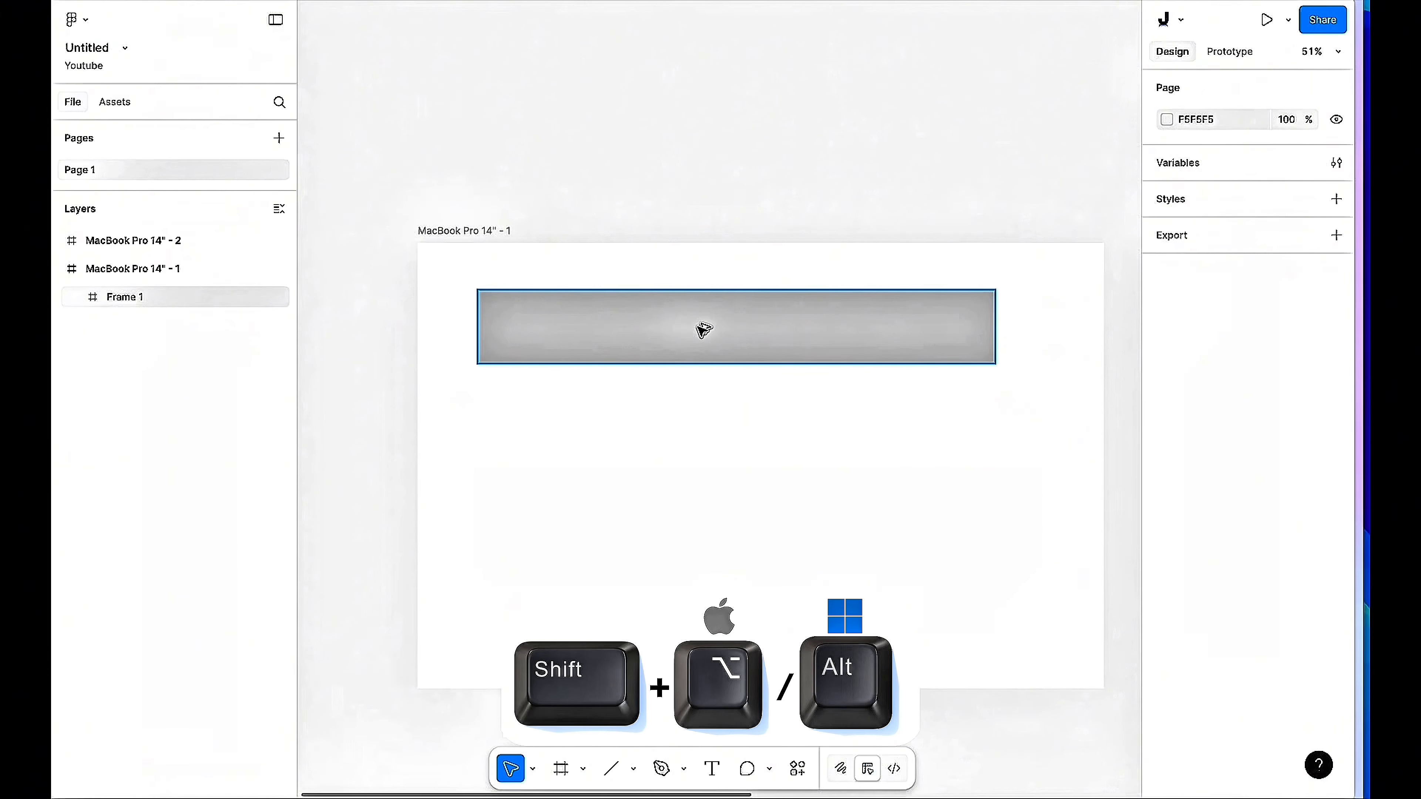
Duplicate the grey bar straight below at Y 411, delete the copy, and repeat the duplication and deletion with a diagonal offset.
left_click_drag(704, 331, 710, 467)
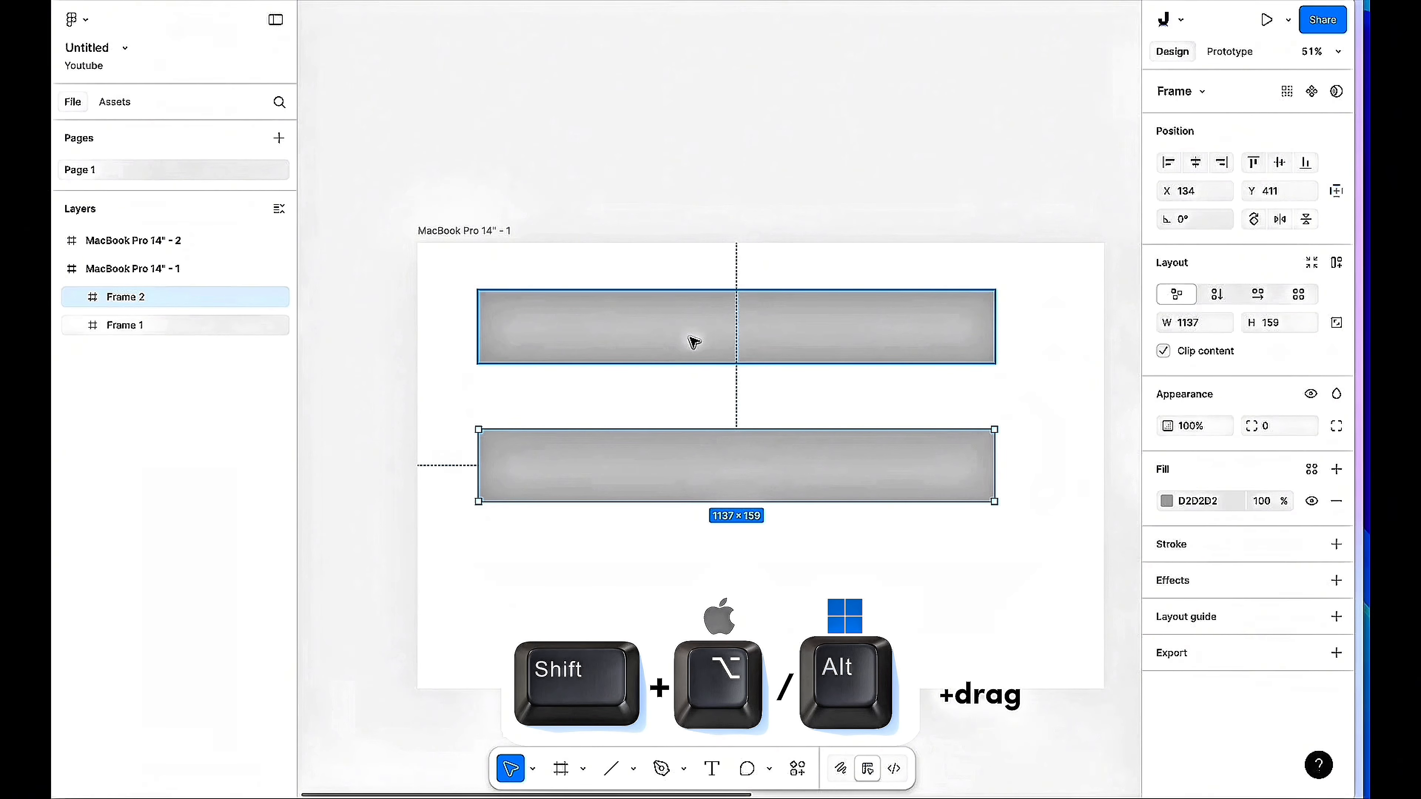
scroll(781, 413, "up", 2)
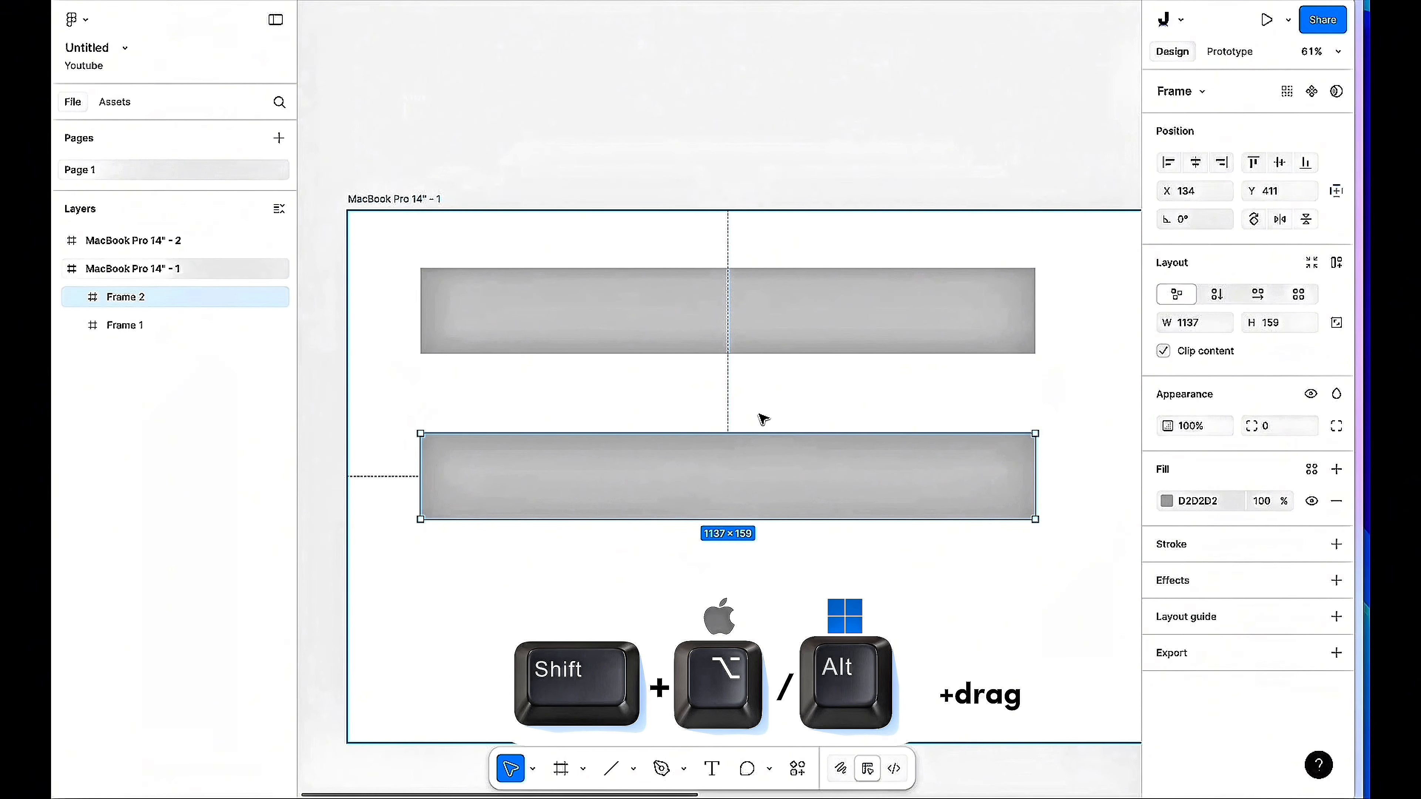
key("Delete")
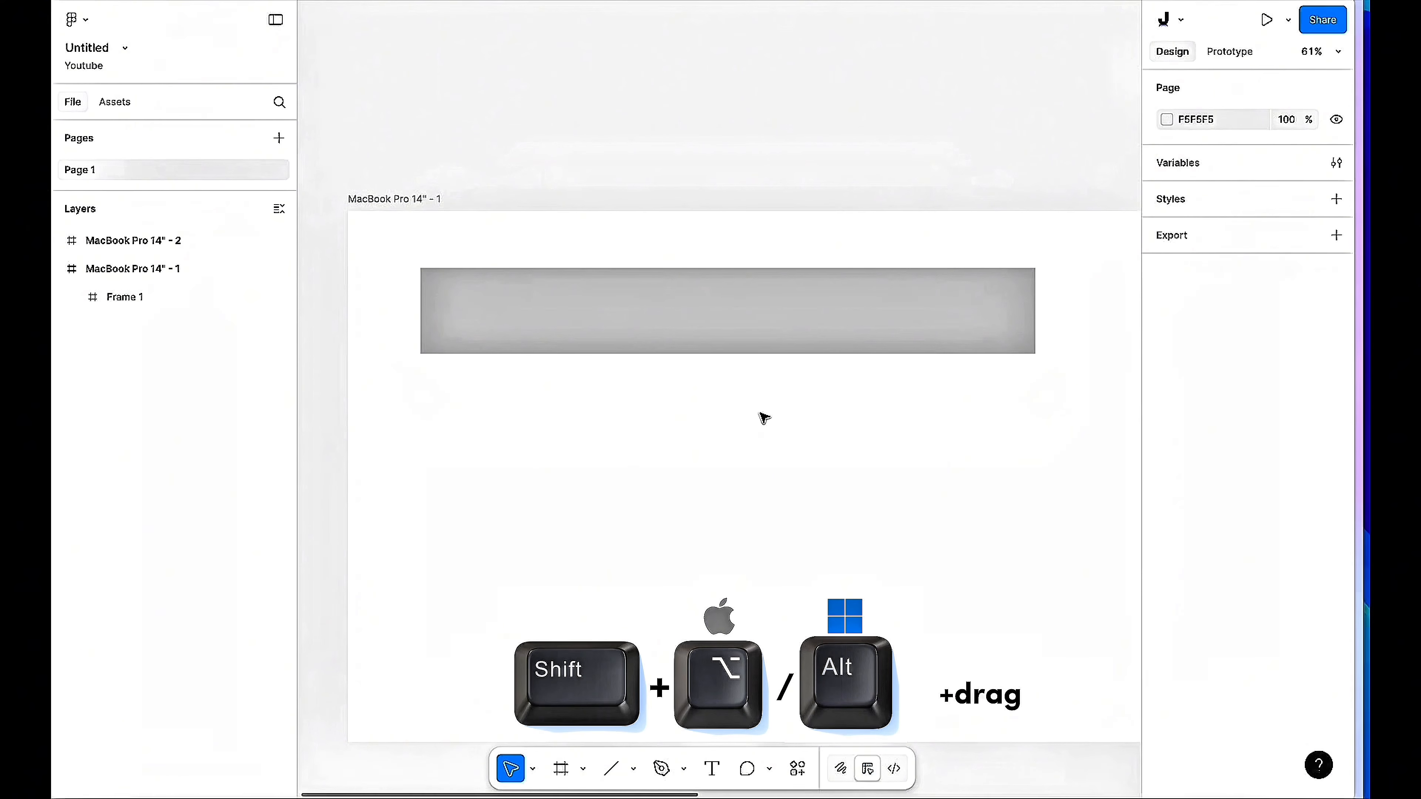
left_click_drag(759, 318, 810, 445)
key("Delete")
Duplicate the grey bar once more toward the middle of MacBook Pro 14" - 1 and delete that copy.
scroll(809, 445, "up", 3)
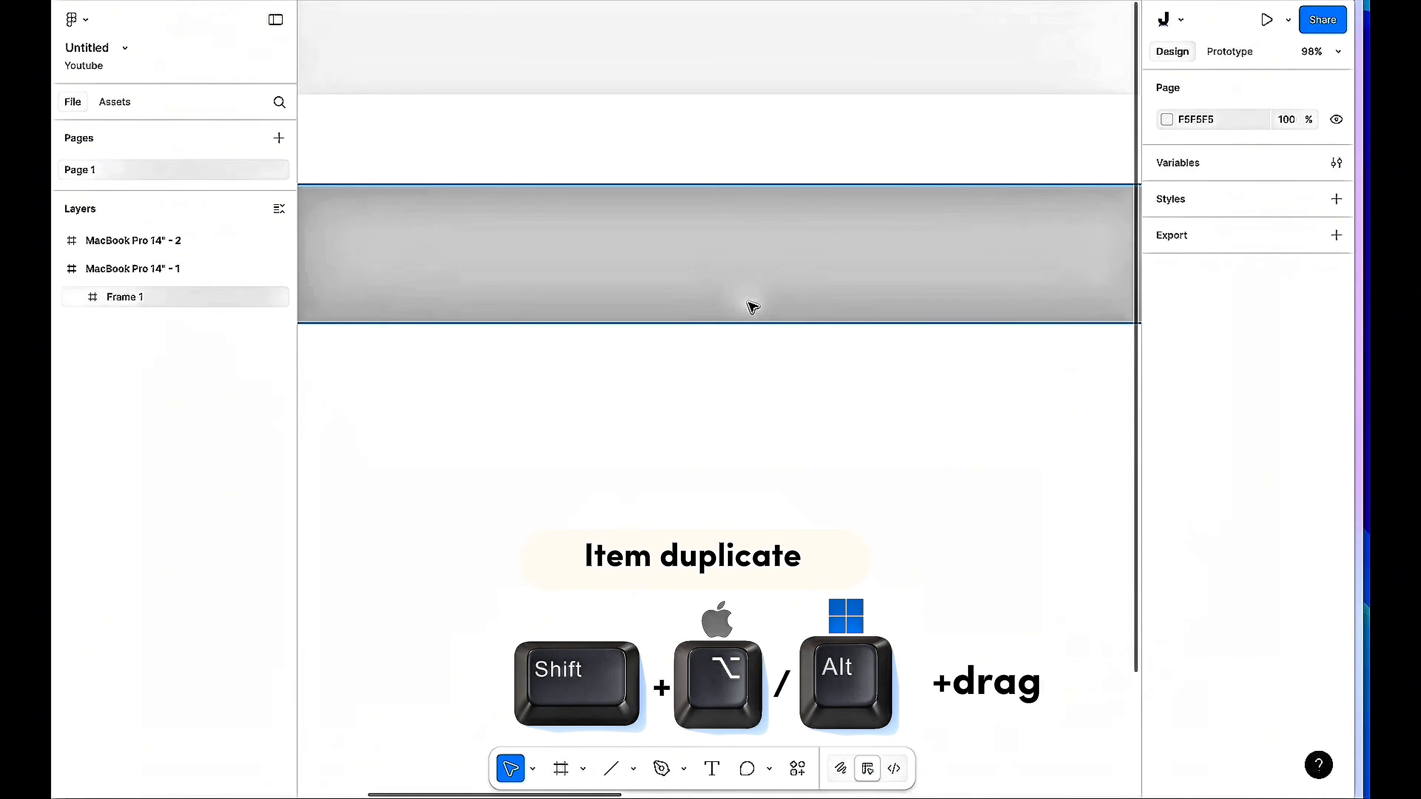
scroll(747, 302, "up", 1)
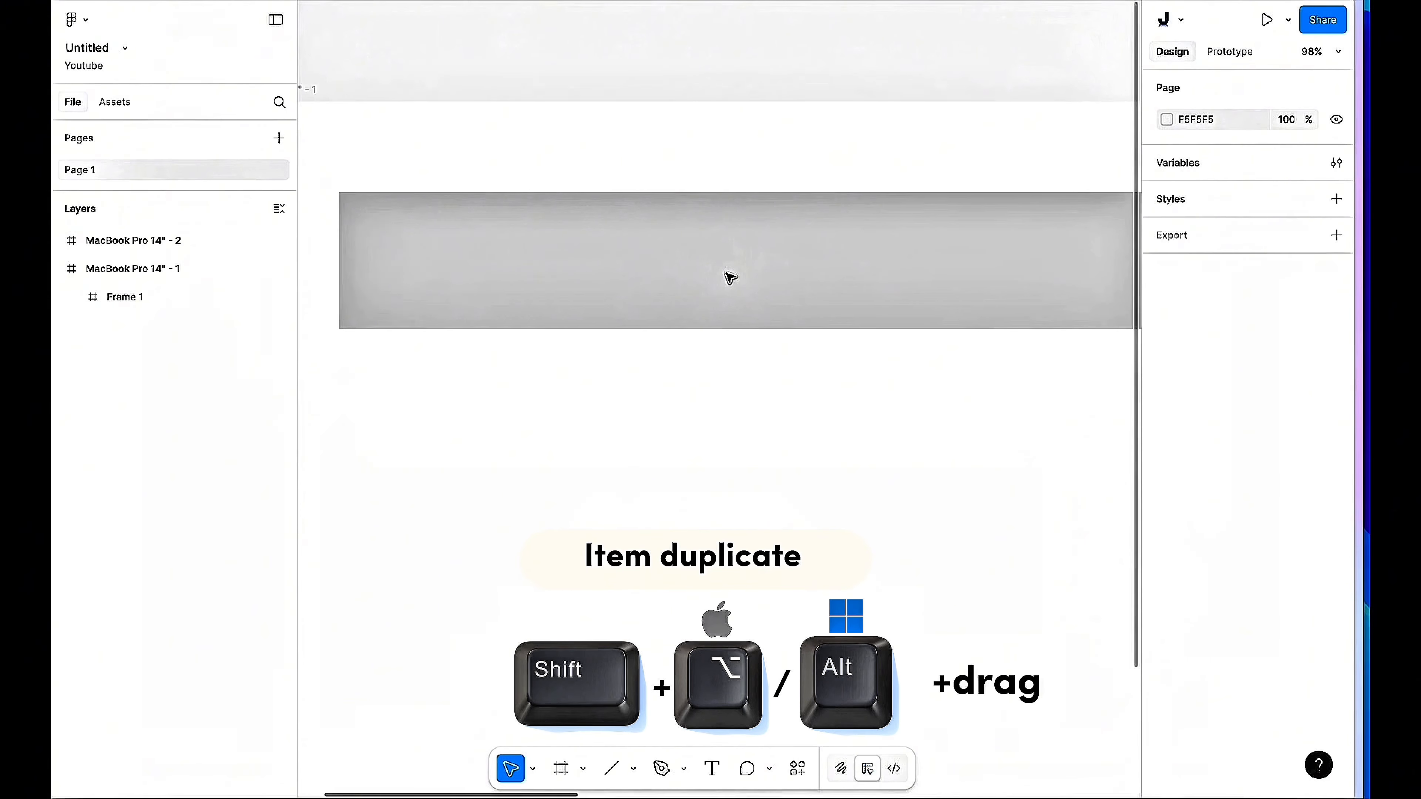
scroll(731, 276, "down", 3)
scroll(730, 278, "down", 5)
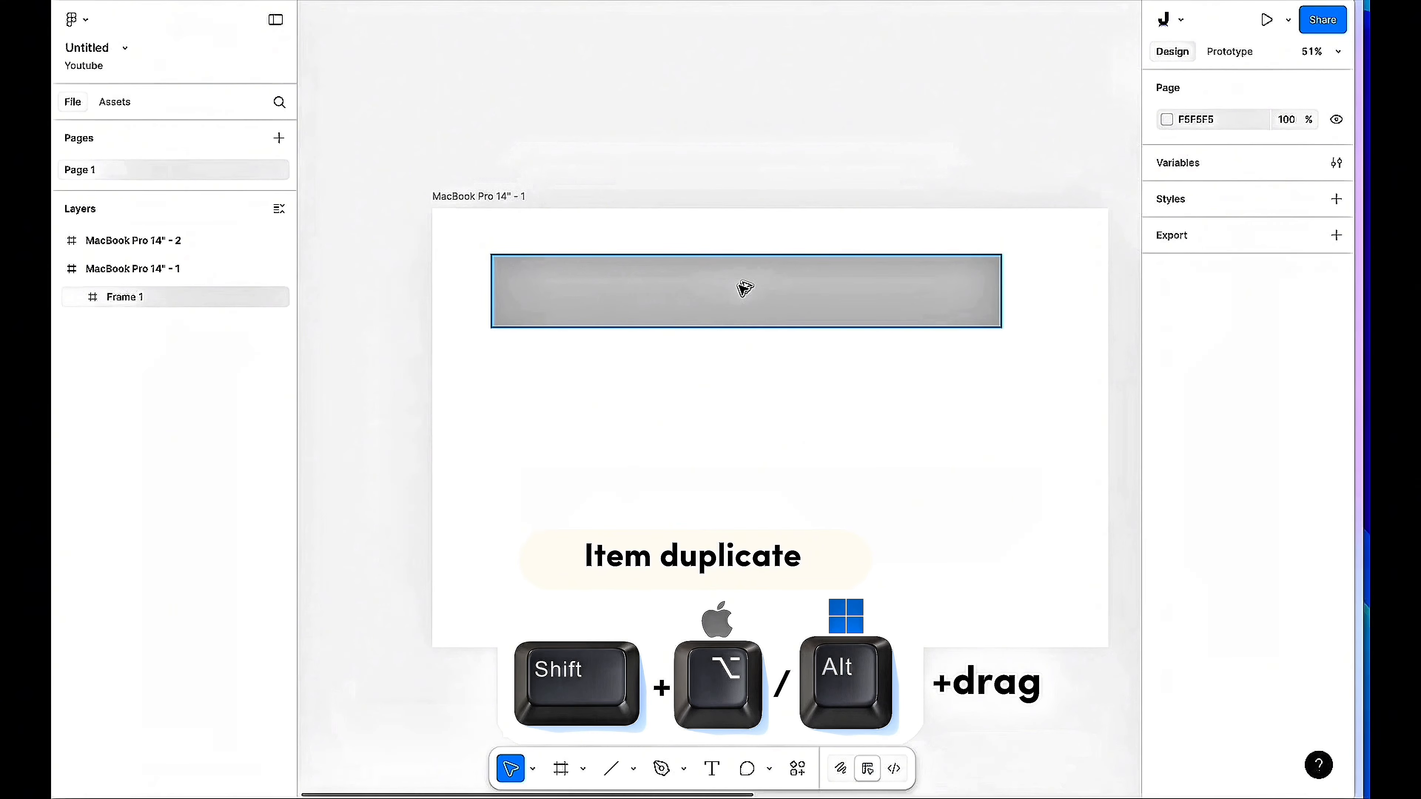
left_click_drag(744, 289, 729, 450)
key("Delete")
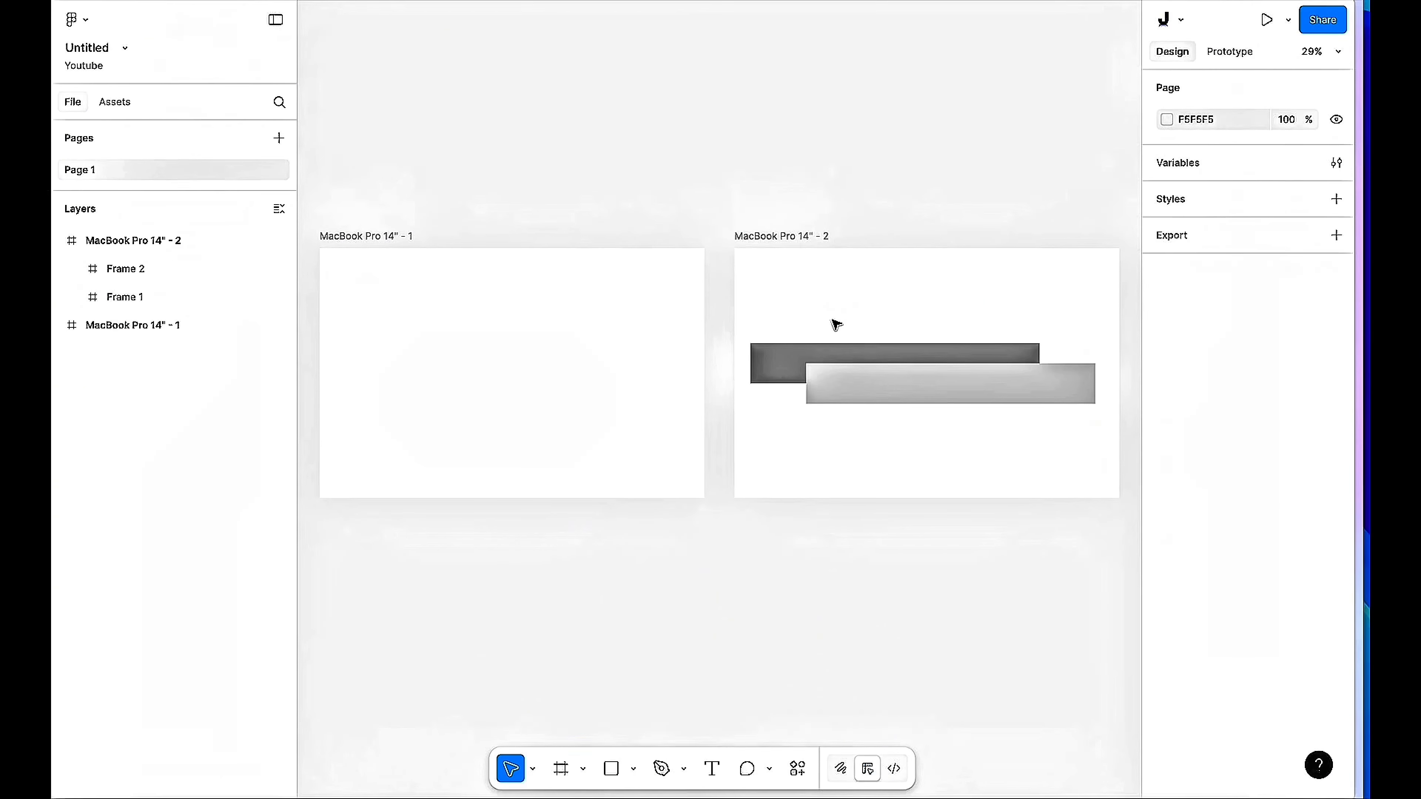
Select the dark bar and the overlapping light bar in MacBook Pro 14" - 2, and try moving the light one toward MacBook Pro 14" - 1.
scroll(834, 321, "up", 2)
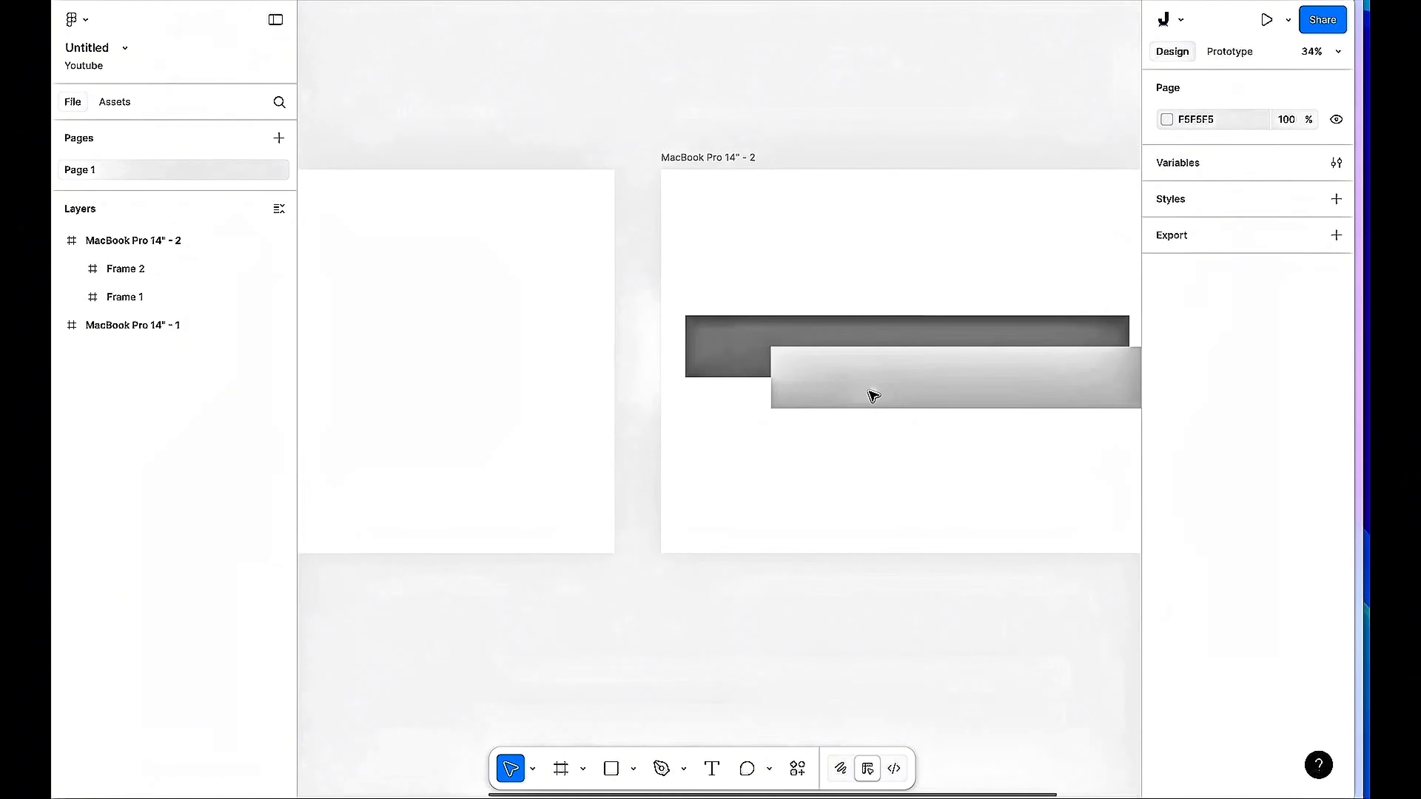
scroll(868, 387, "down", 2)
left_click(684, 334)
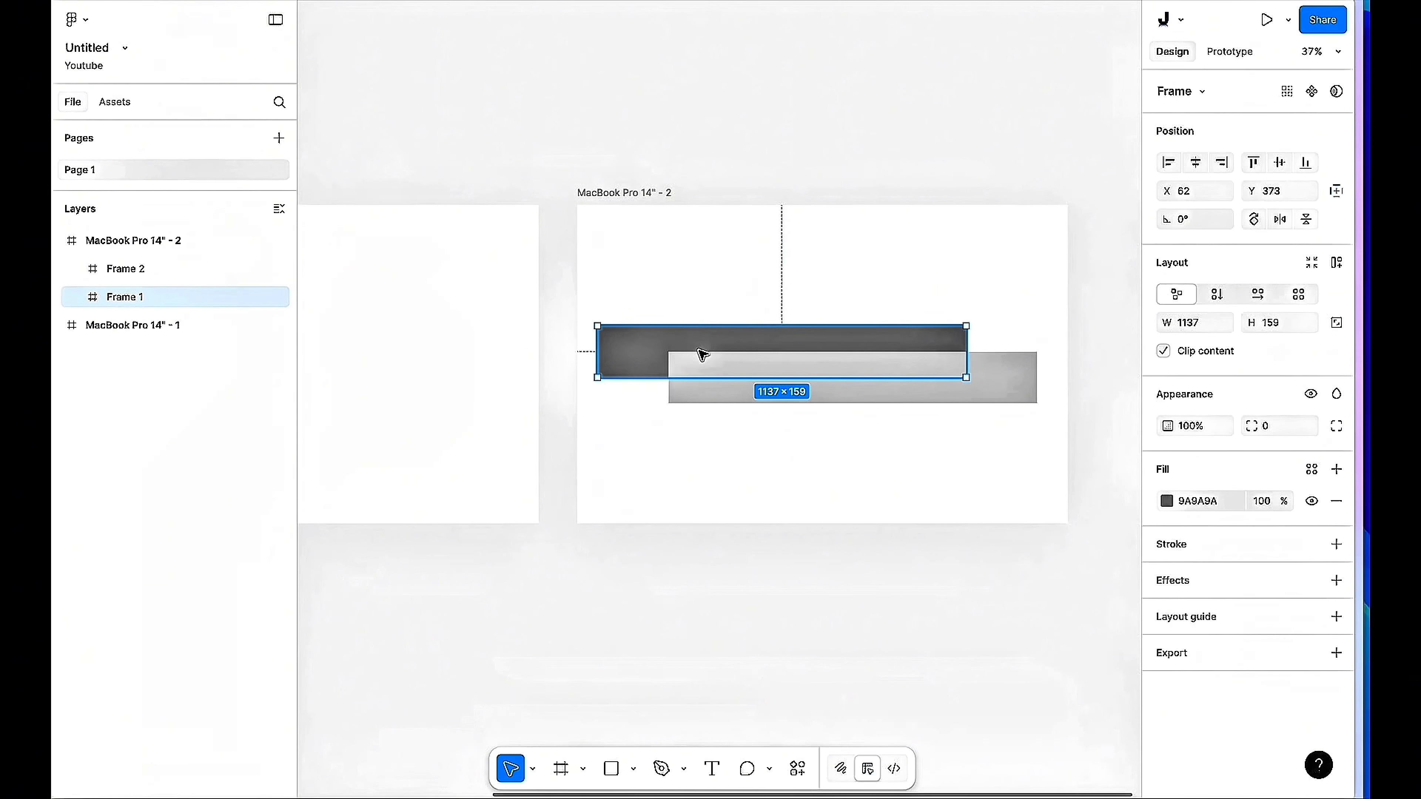
left_click(781, 391)
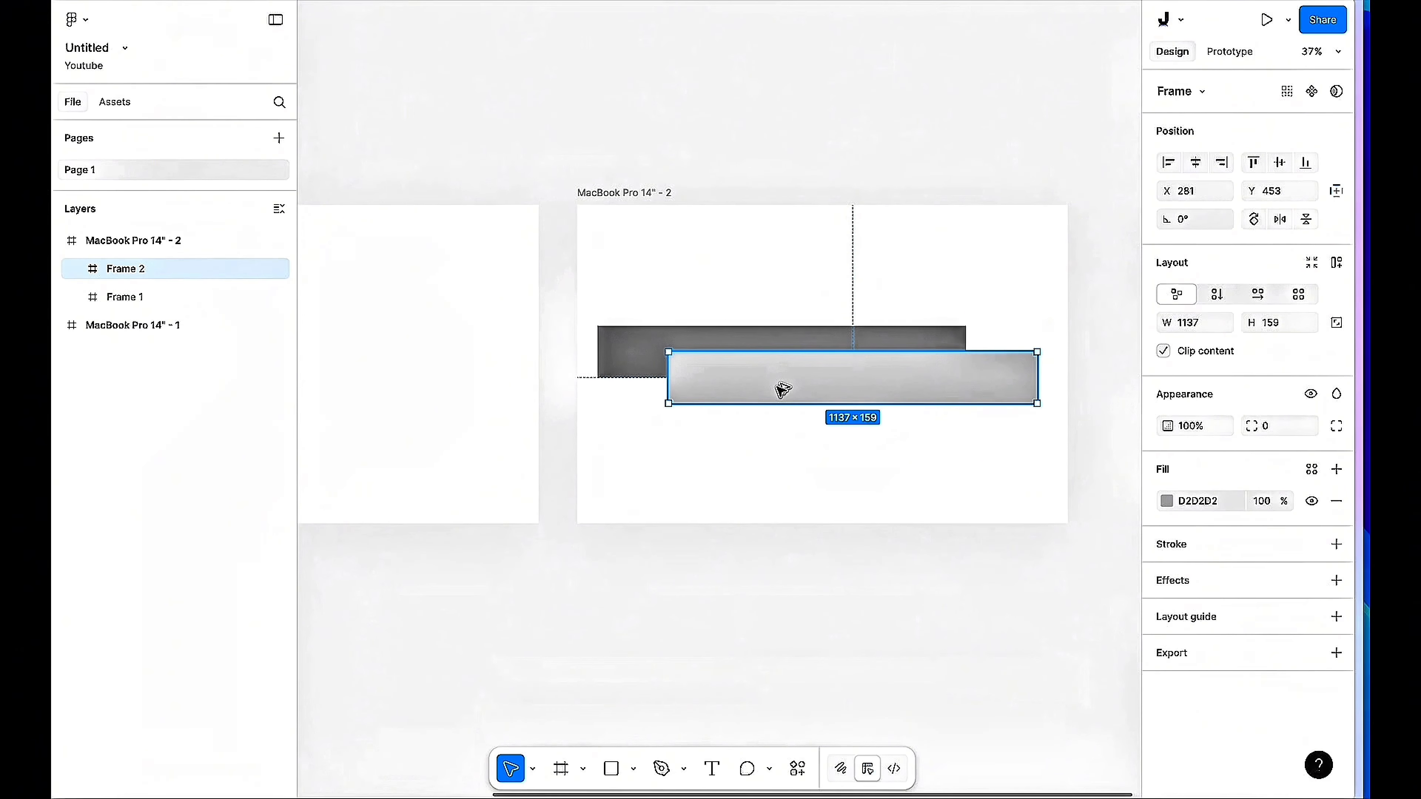
left_click_drag(782, 383, 561, 406)
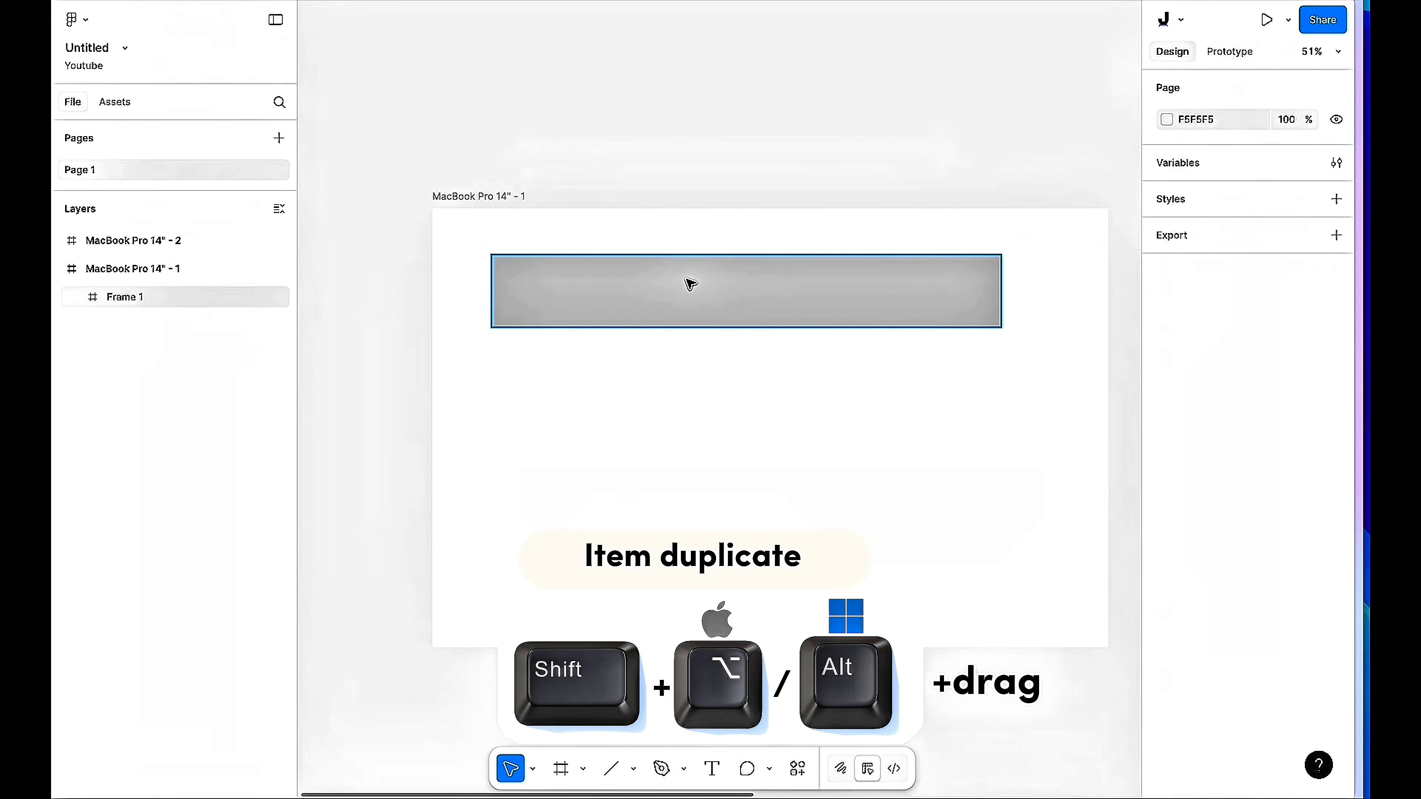
Move the grey bar in MacBook Pro 14" - 1 to X 233, Y 133.
left_click(690, 282)
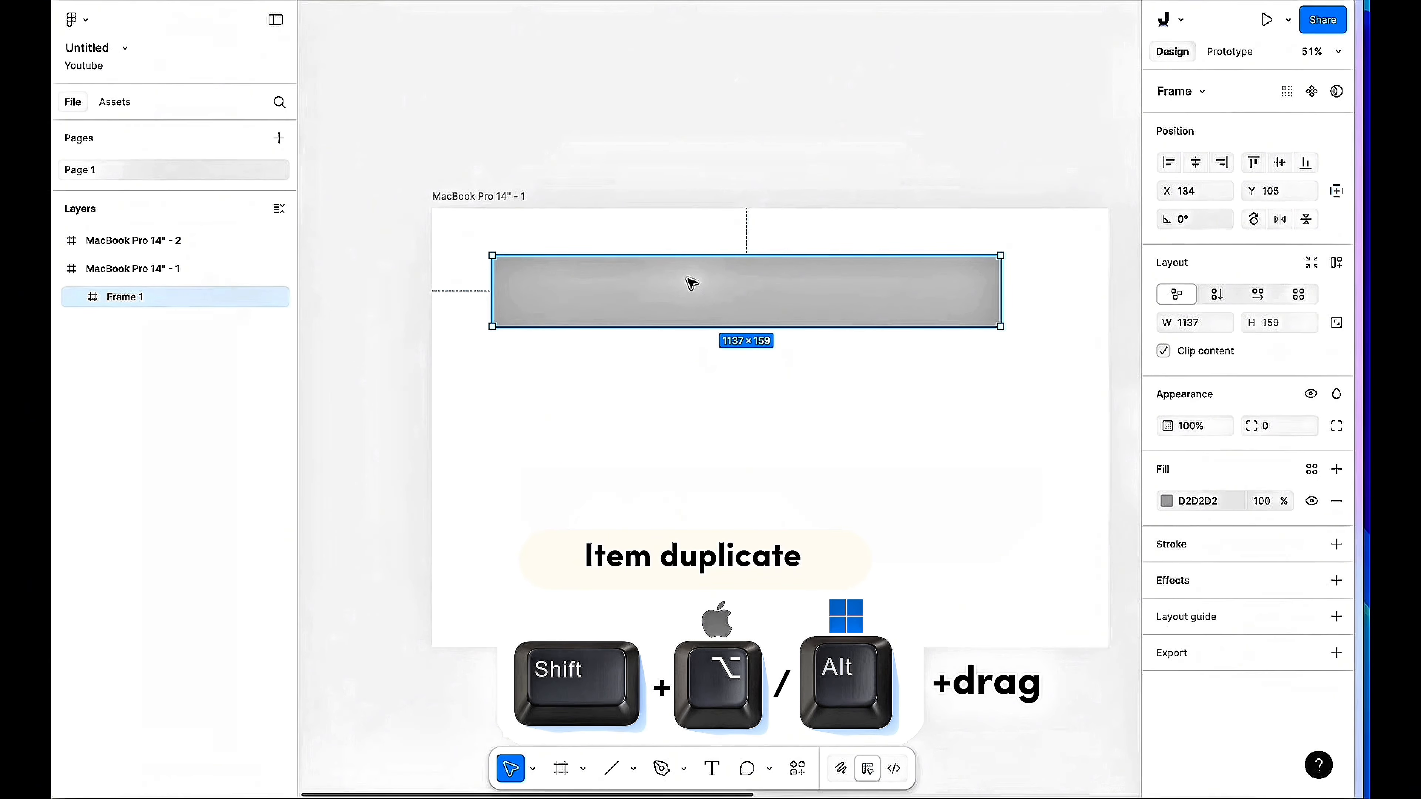
scroll(690, 282, "right", 5)
left_click_drag(689, 291, 716, 303)
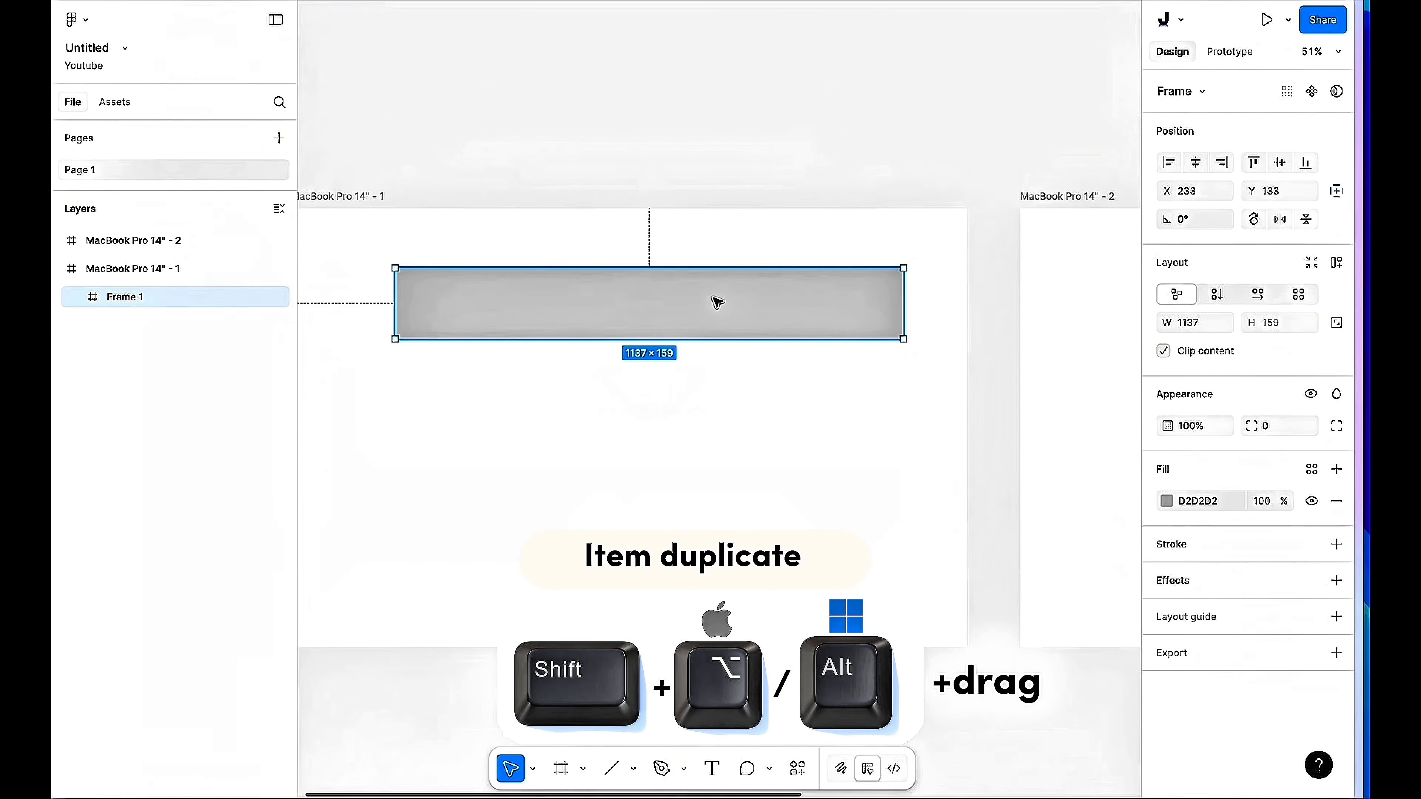
Duplicate the grey bar in place and move the copy straight below the original with a gap of about 71.
scroll(717, 302, "down", 2)
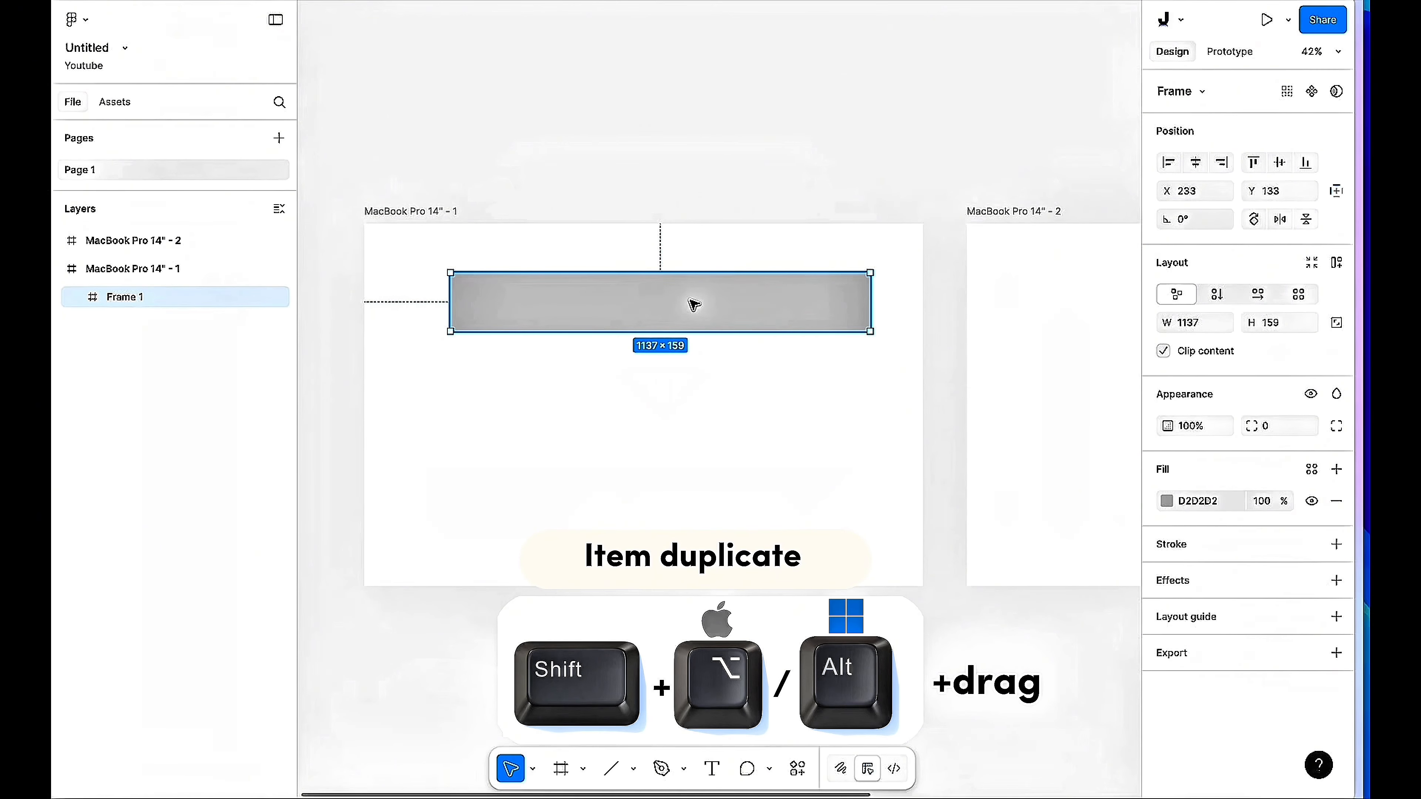
key("ctrl+d")
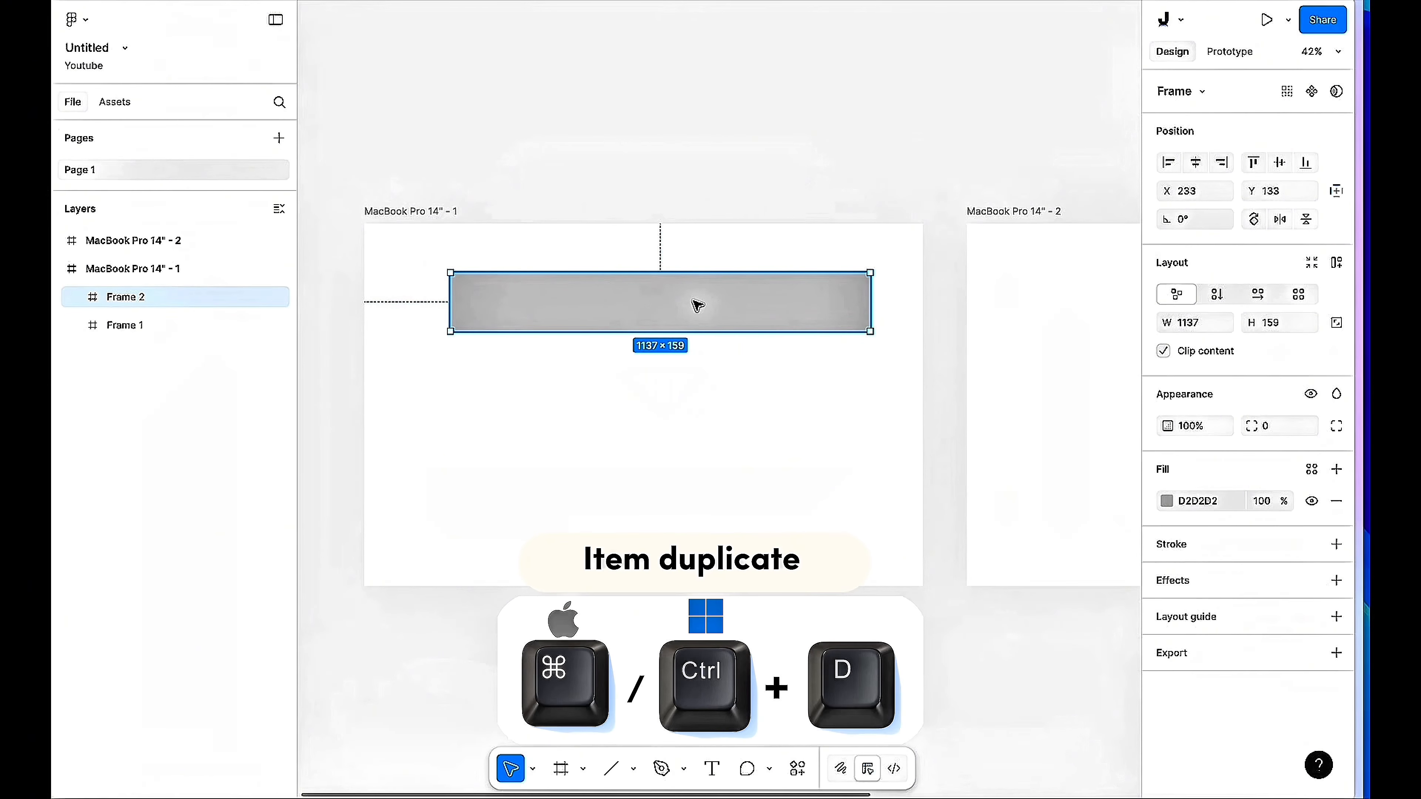
left_click_drag(695, 303, 676, 416)
Select both grey bars and combine them into a vertical auto layout with a gap of 71.
left_click(136, 329)
left_click(179, 298)
left_click(669, 328, "shift")
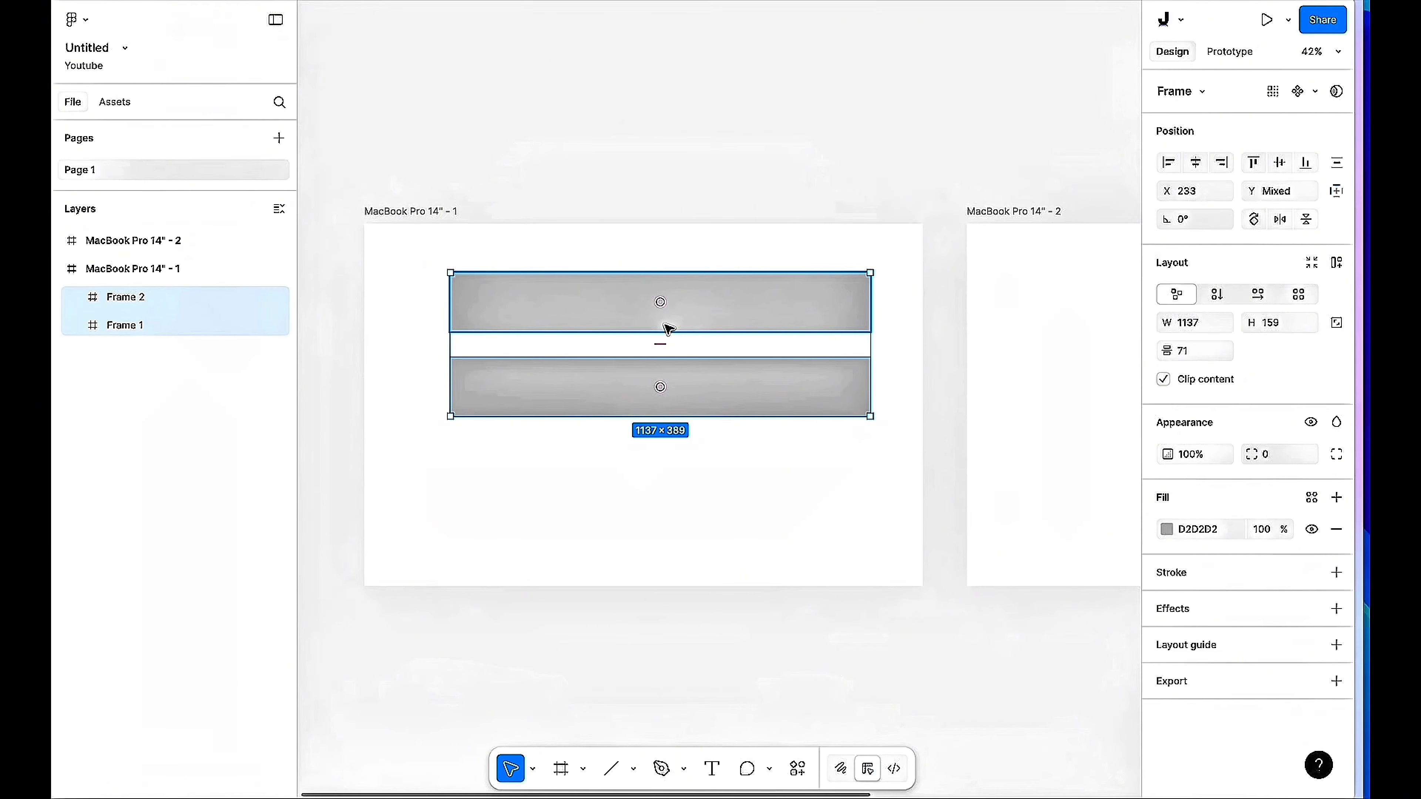
key("shift+a")
Copy the upper bar, paste it as a third bar at the end of the auto layout, and undo the paste.
double_click(663, 324)
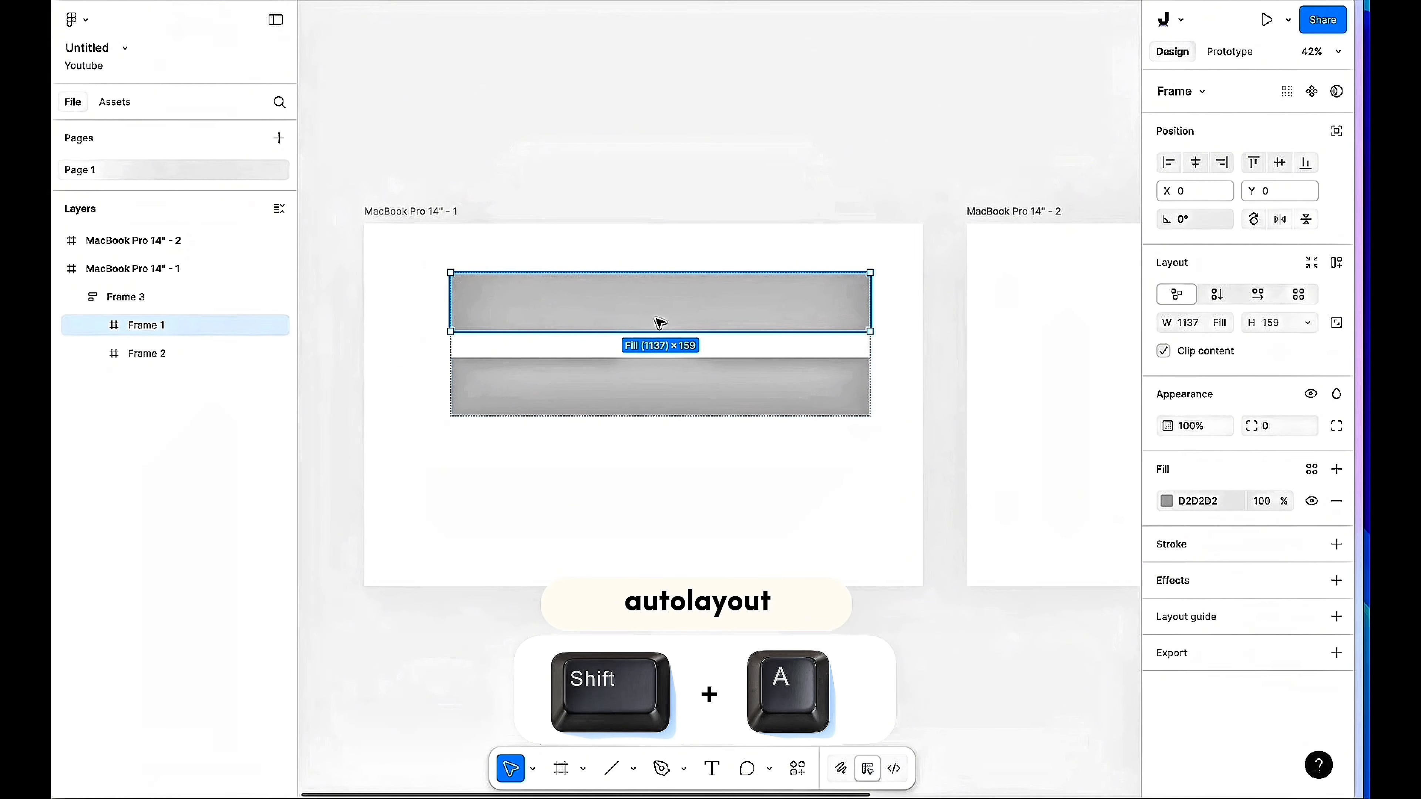
left_click(680, 349)
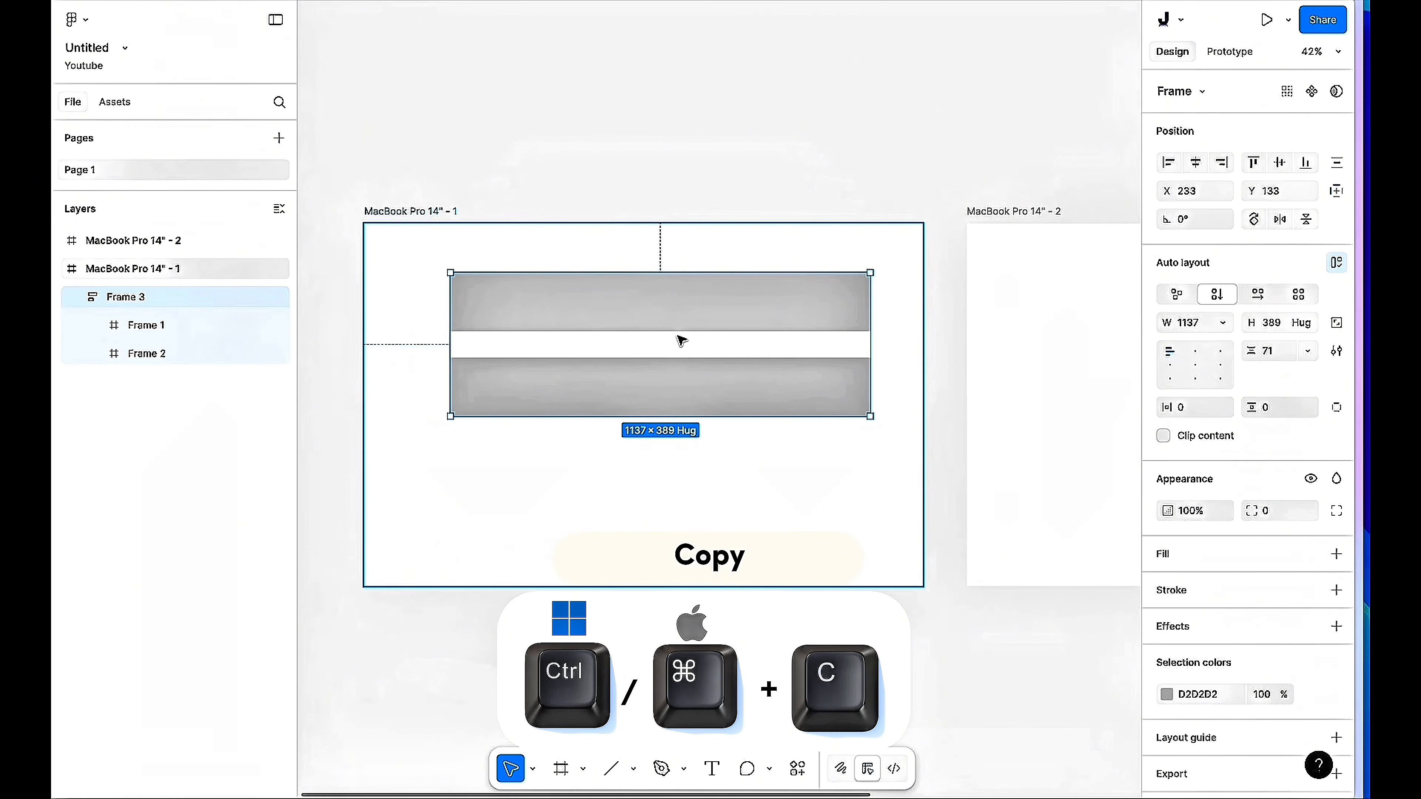
key("ctrl+v")
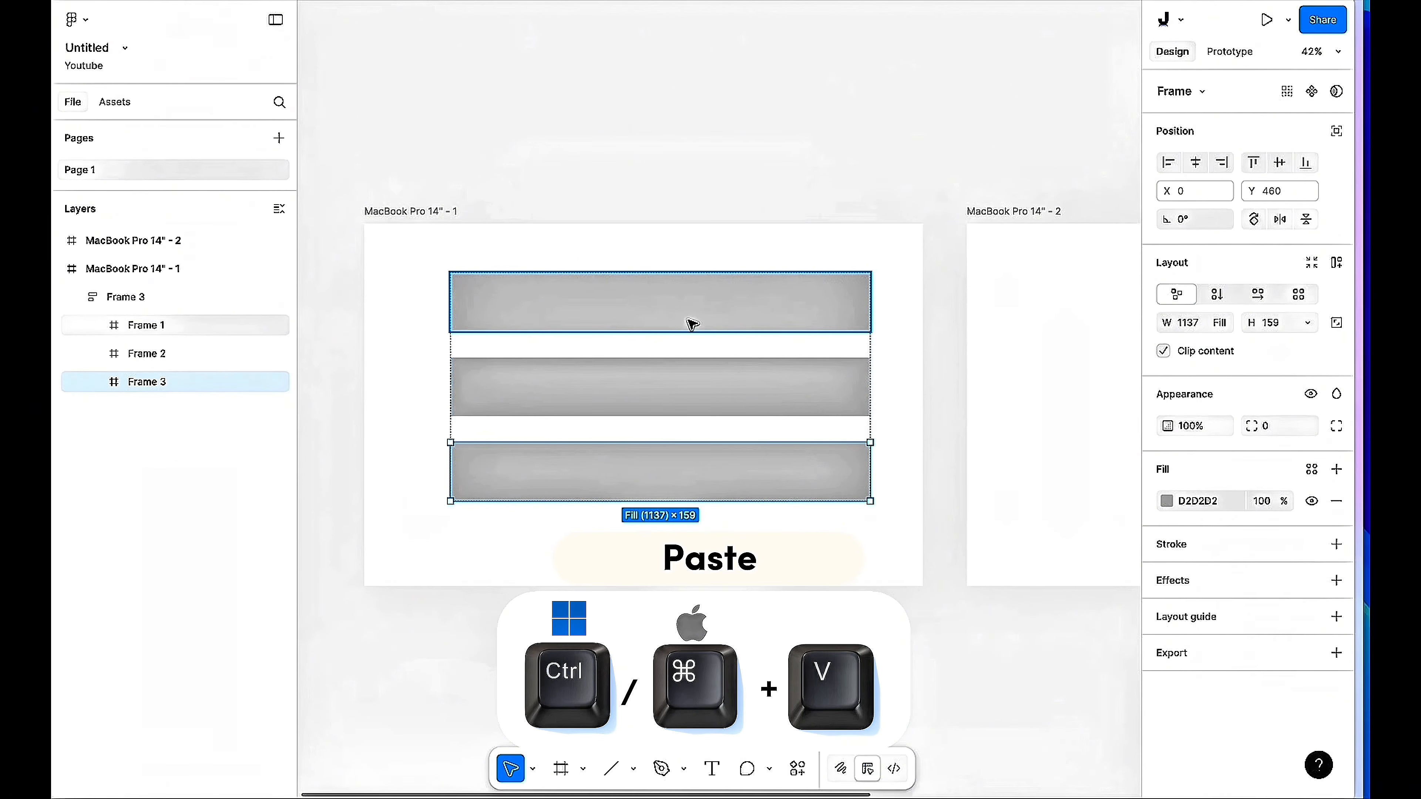
left_click(712, 347)
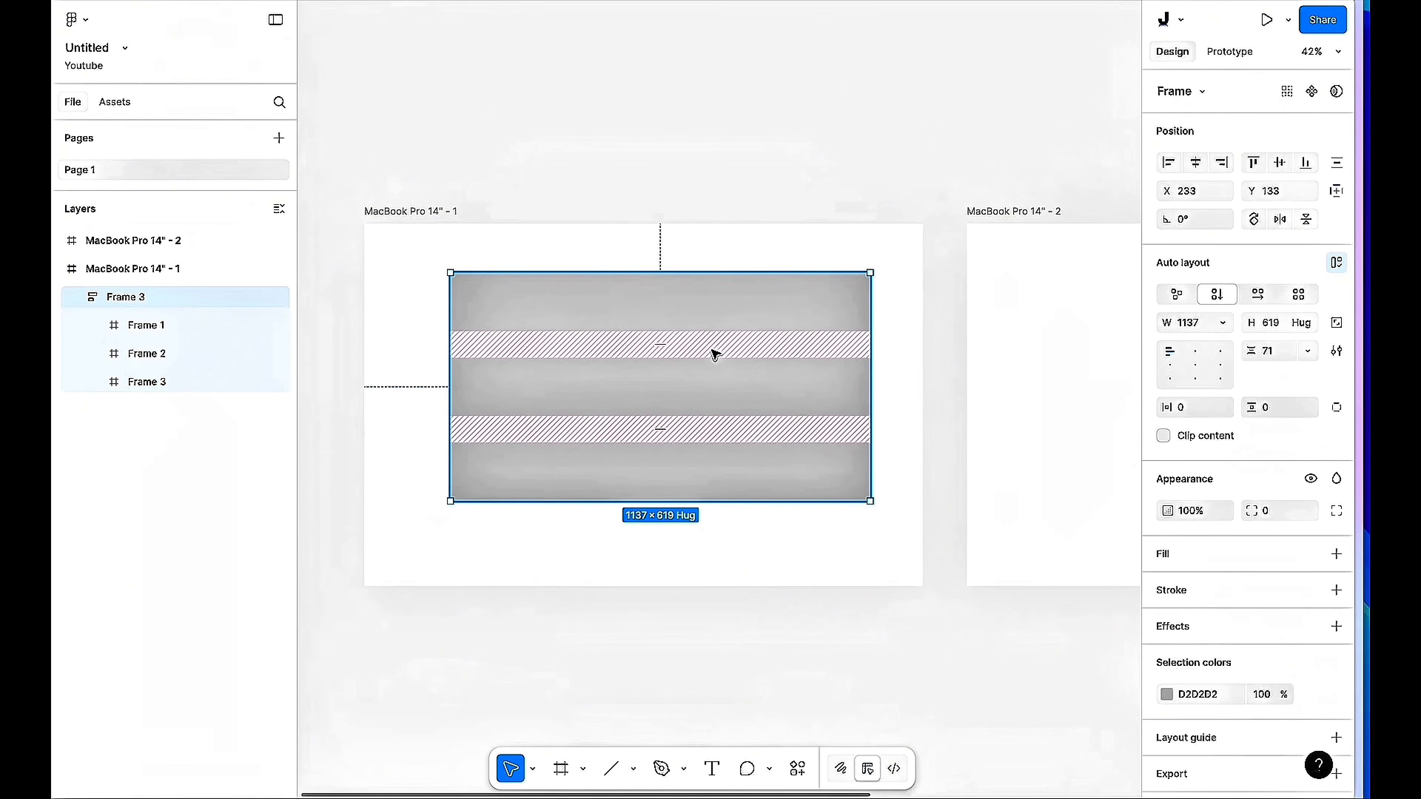
key("ctrl+z")
key("ctrl+z")
Duplicate the upper bar directly beneath itself inside the auto layout and undo the duplication.
left_click(703, 324)
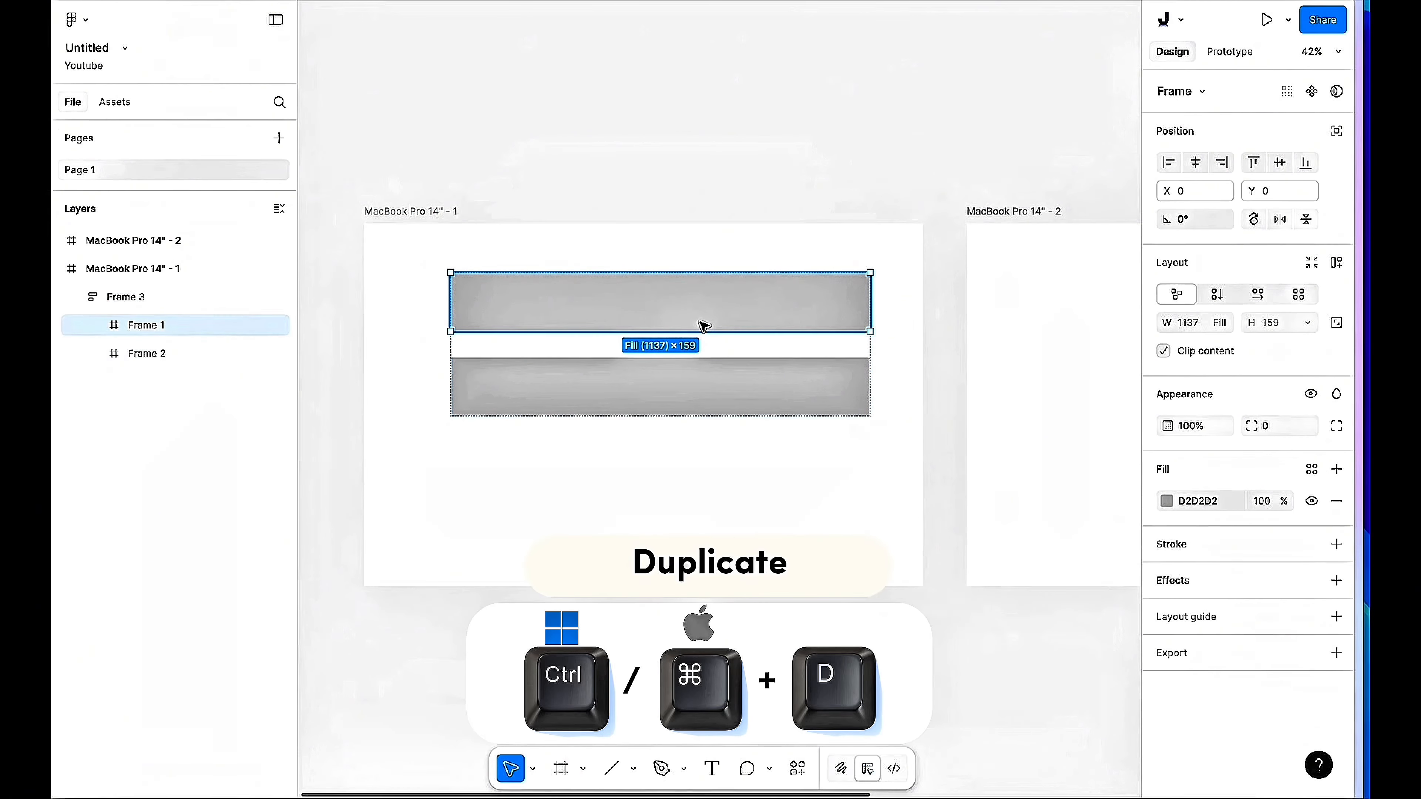
key("ctrl+d")
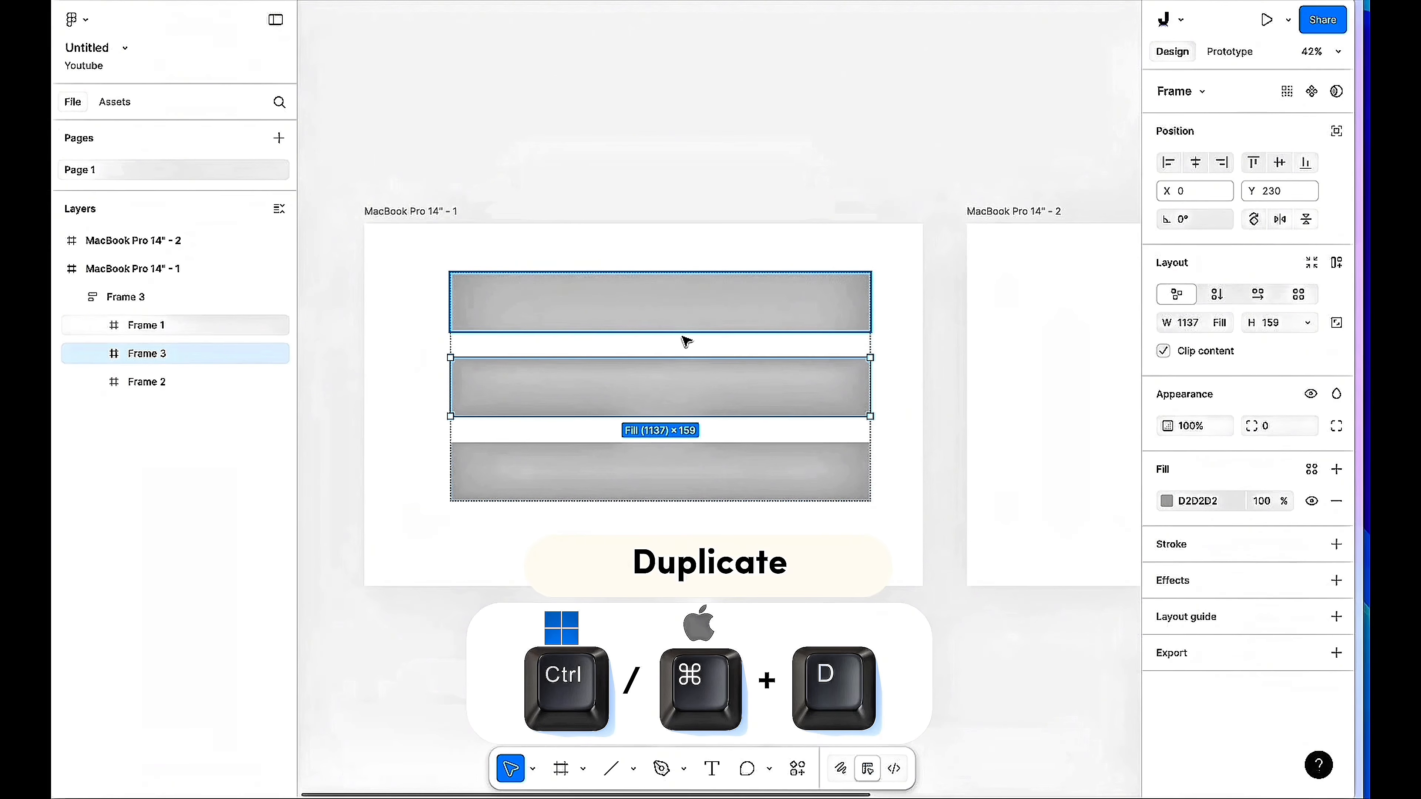
key("ctrl+z")
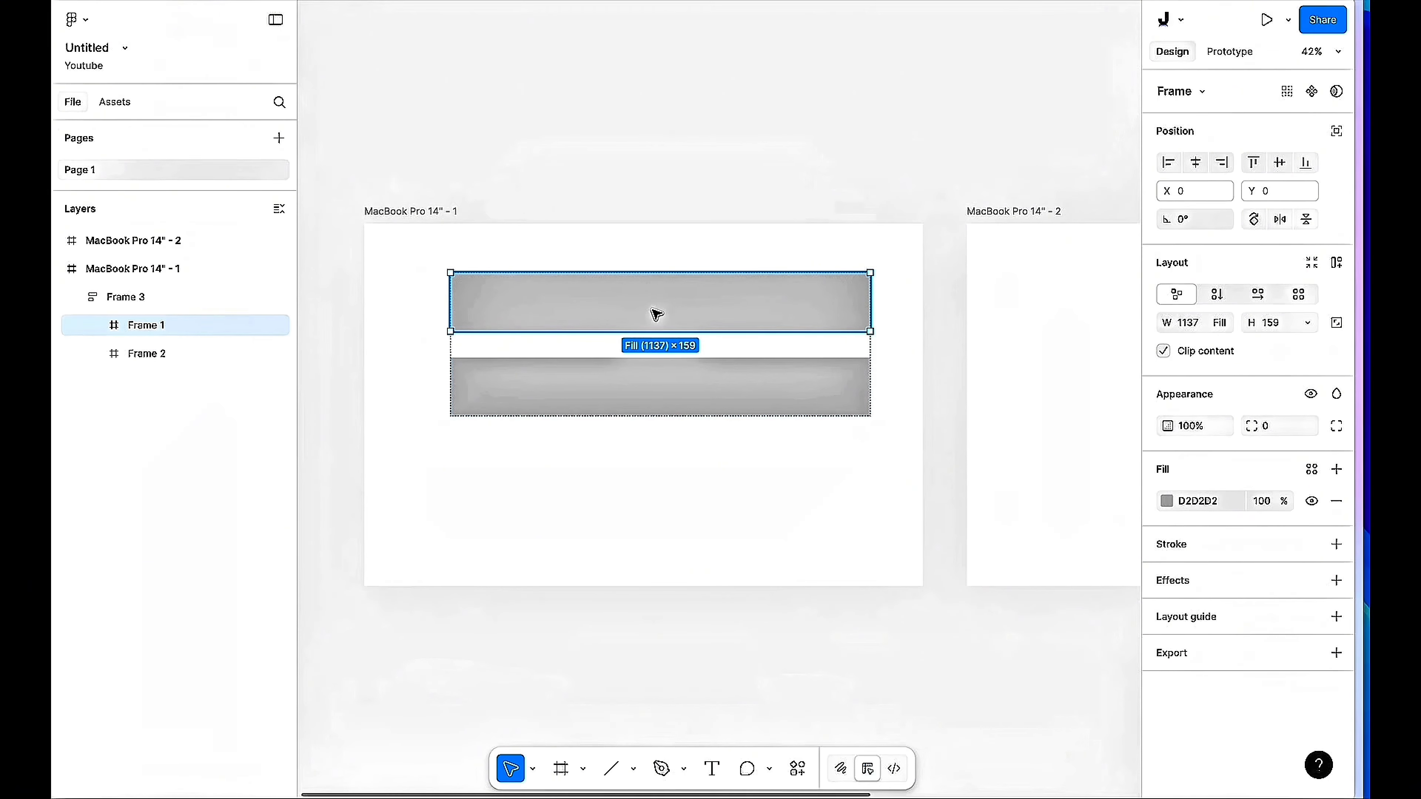
Duplicate the upper bar by pulling a copy downward within the auto layout, undoing each attempt.
left_click_drag(656, 314, 654, 356)
key("ctrl+z")
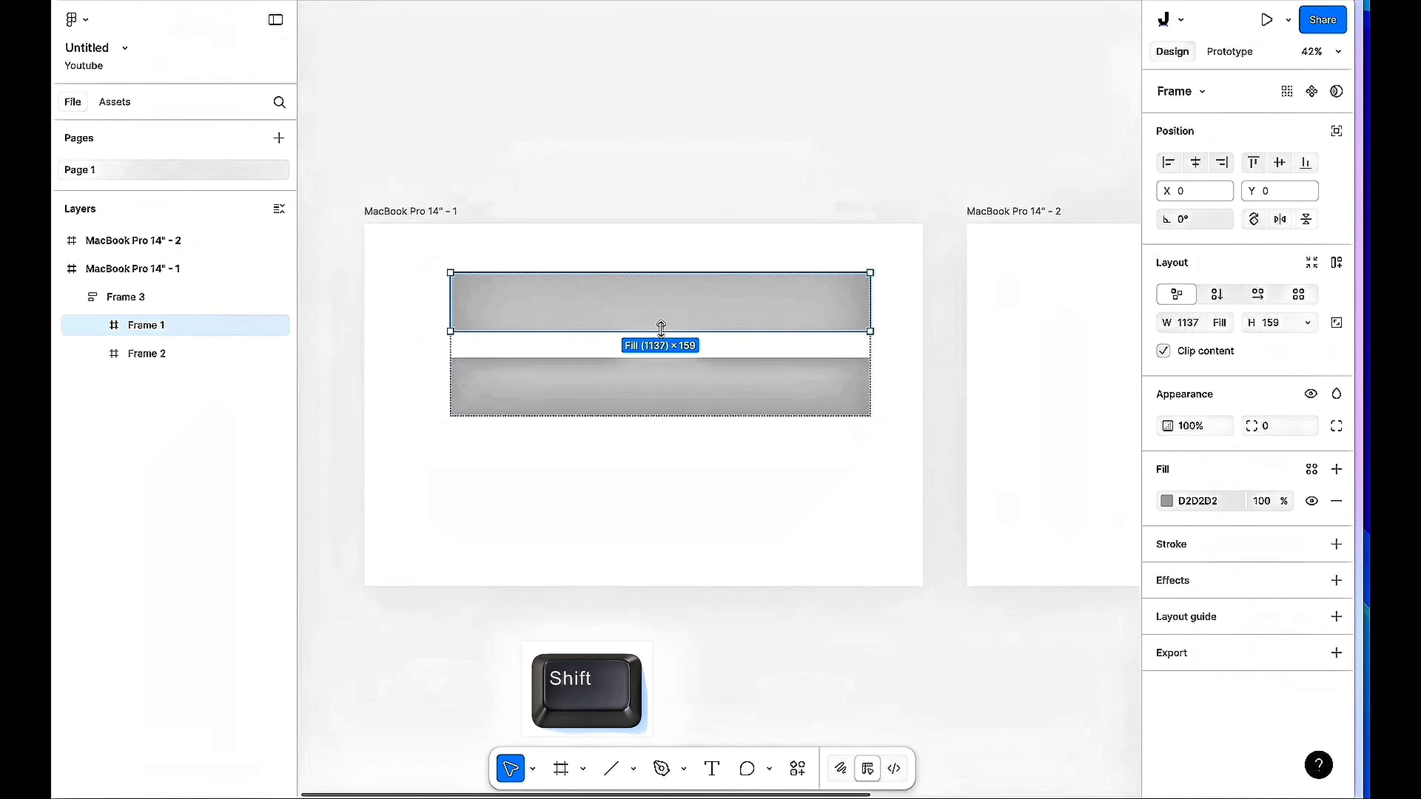
left_click_drag(662, 312, 674, 359)
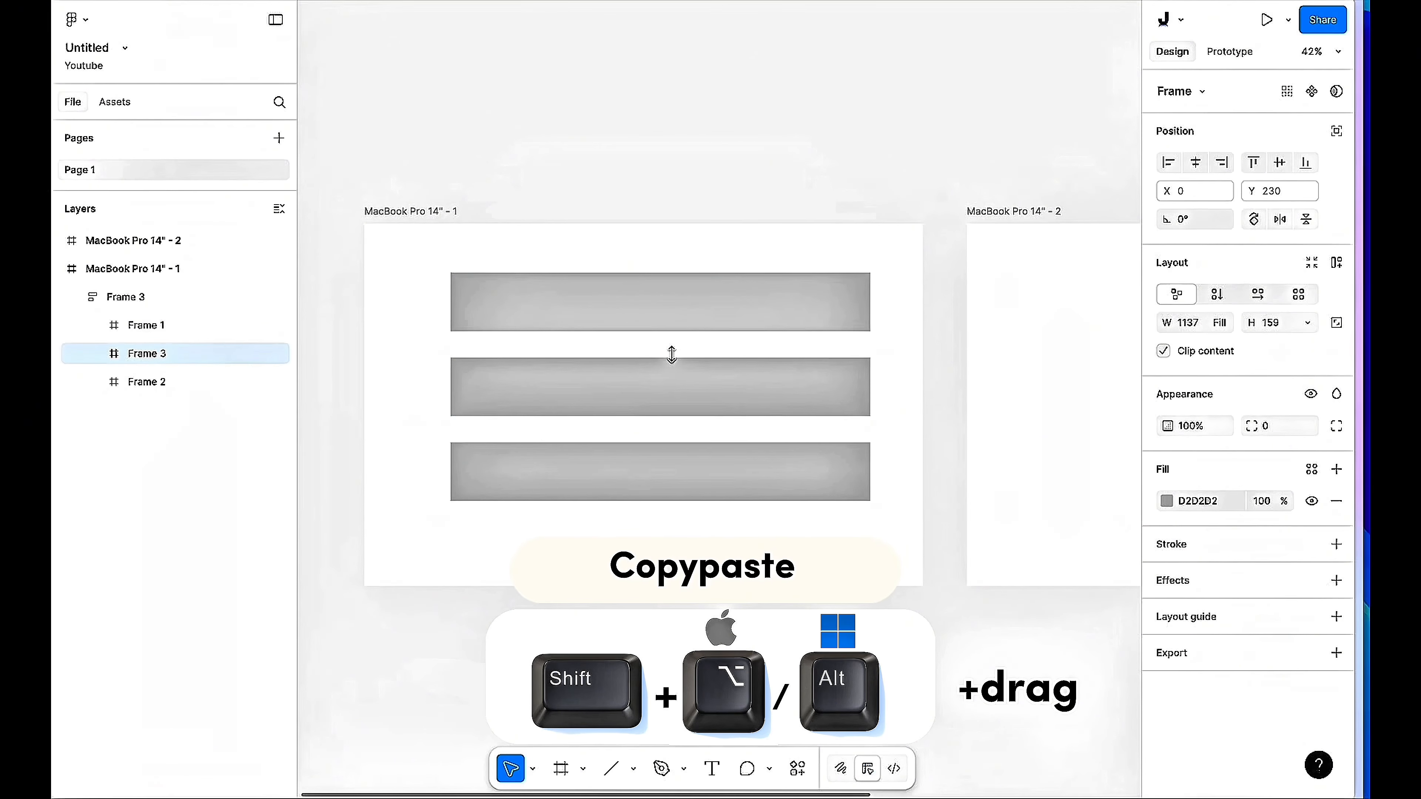
key("ctrl+z")
Select the whole two-bar auto layout group inside MacBook Pro 14" - 1.
scroll(670, 354, "down", 5)
left_click(663, 320)
left_click(652, 374)
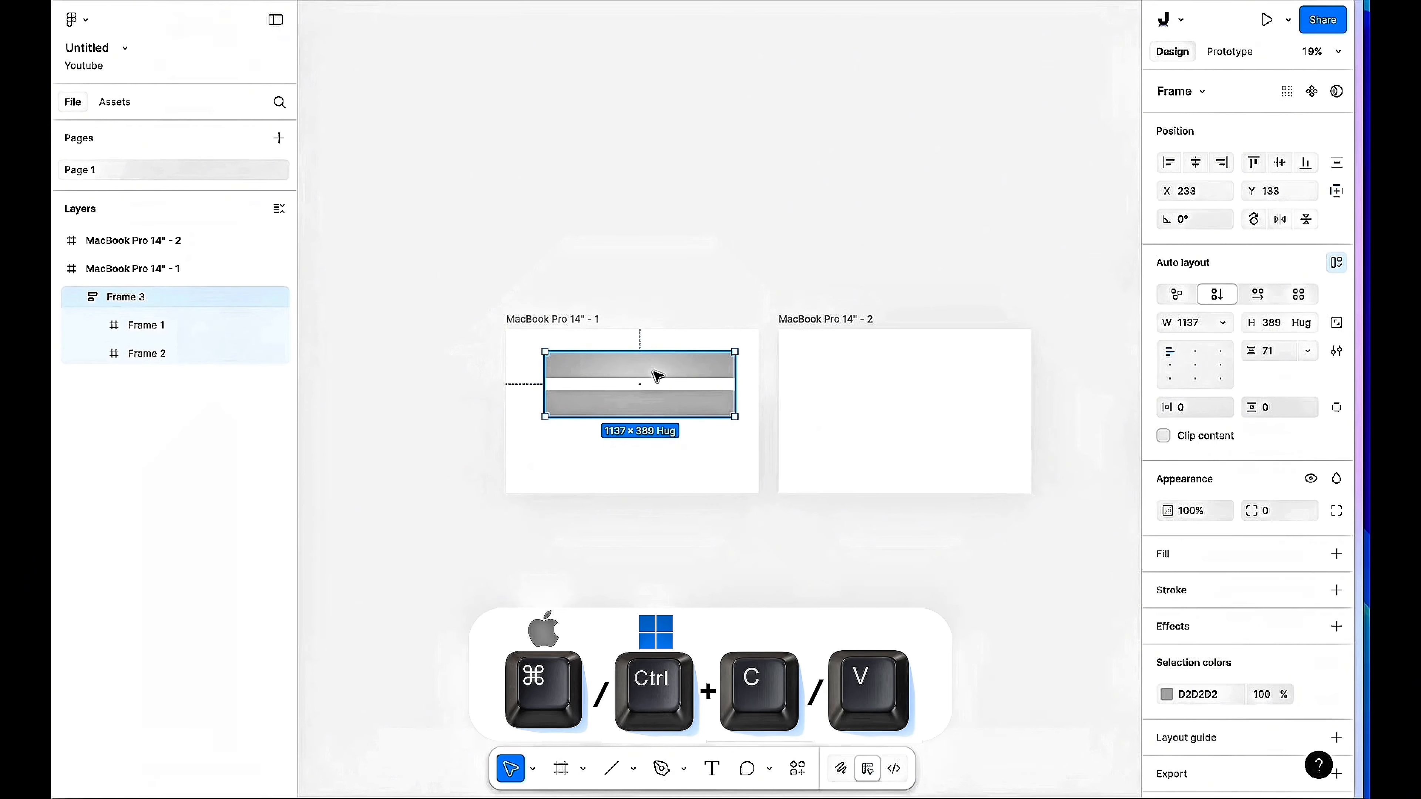
left_click(710, 344)
left_click(704, 361)
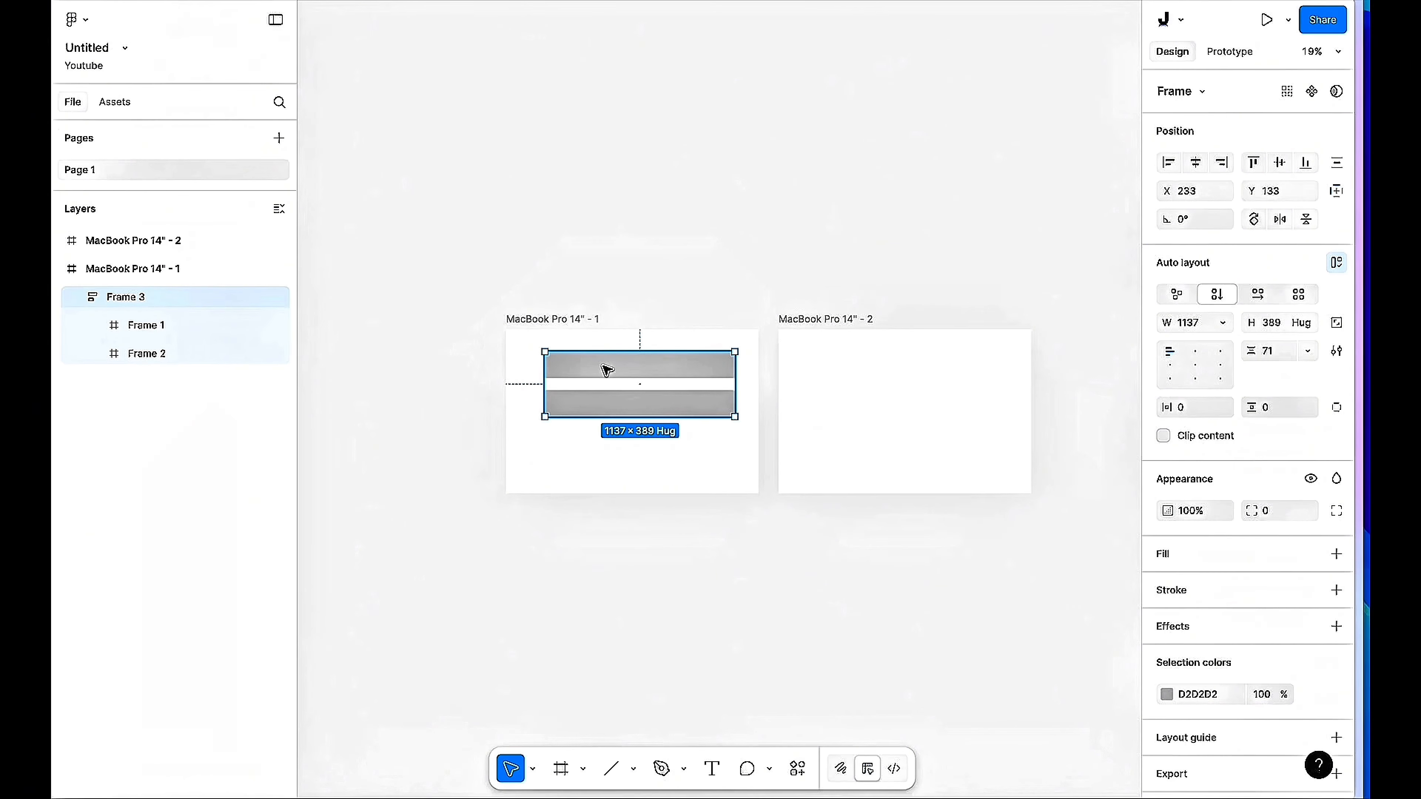
Select both bars inside the auto layout and move them out into the MacBook Pro 14" - 2 frame.
key("Return")
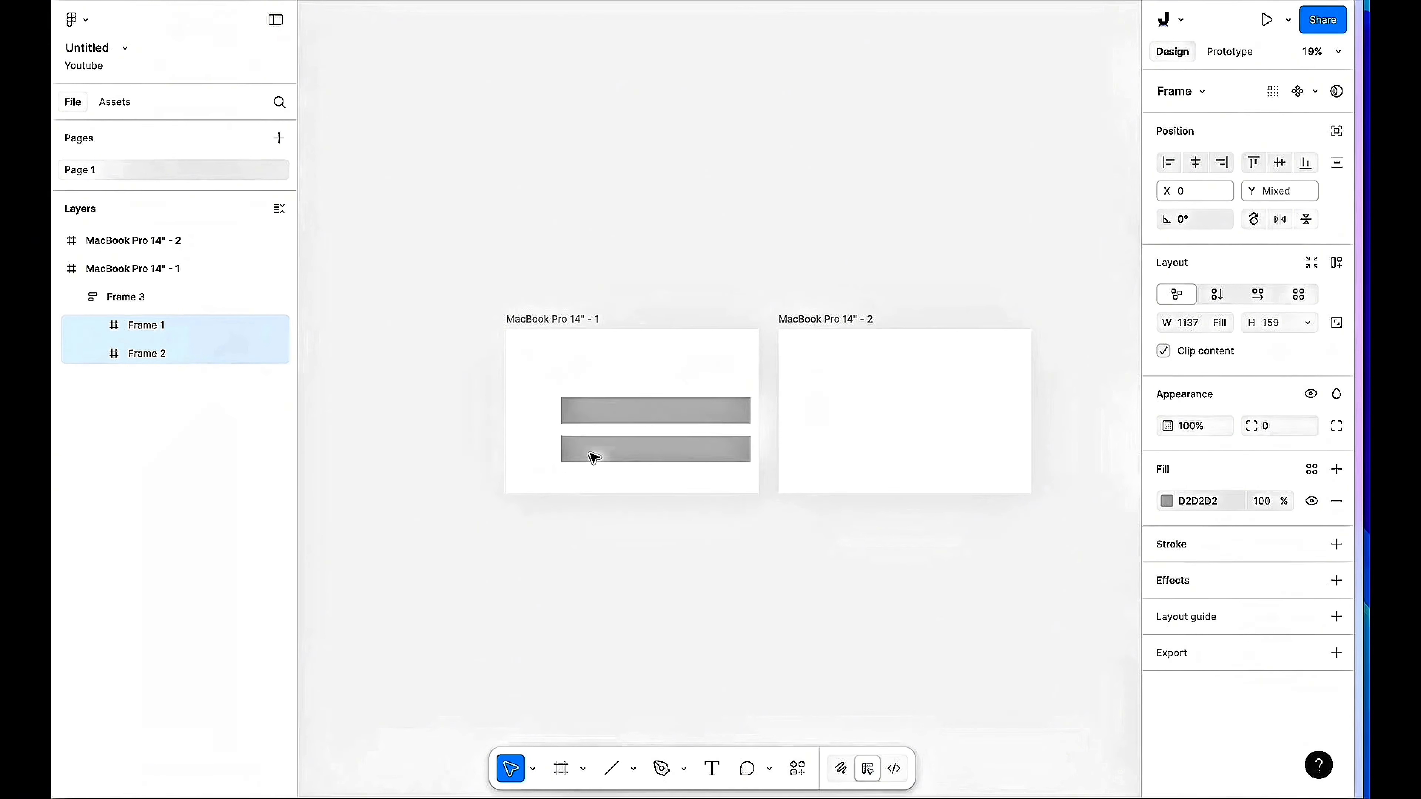
left_click_drag(584, 378, 867, 401)
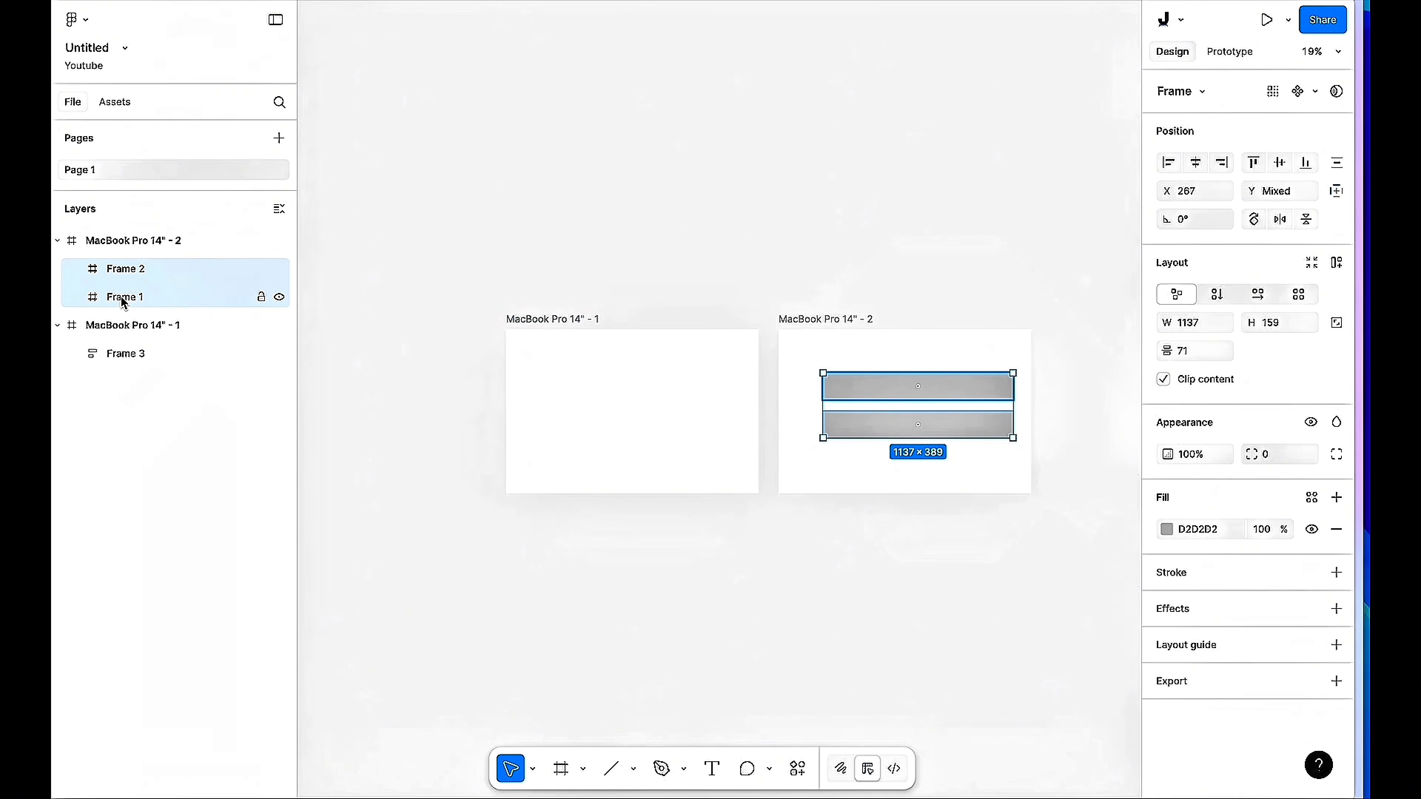
left_click(684, 390)
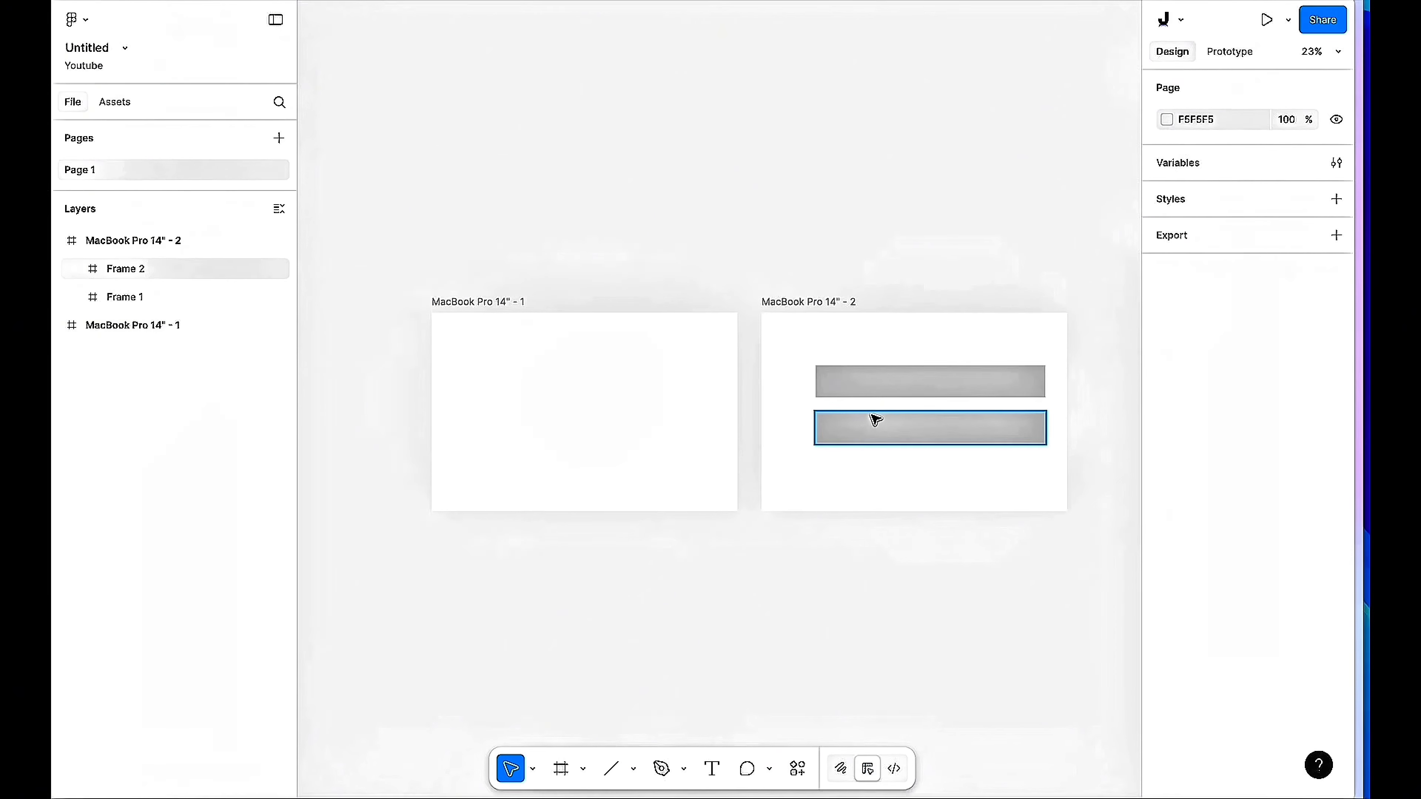
Practise selecting the two bars in MacBook Pro 14" - 2 together and clear the selection.
scroll(872, 416, "up", 3)
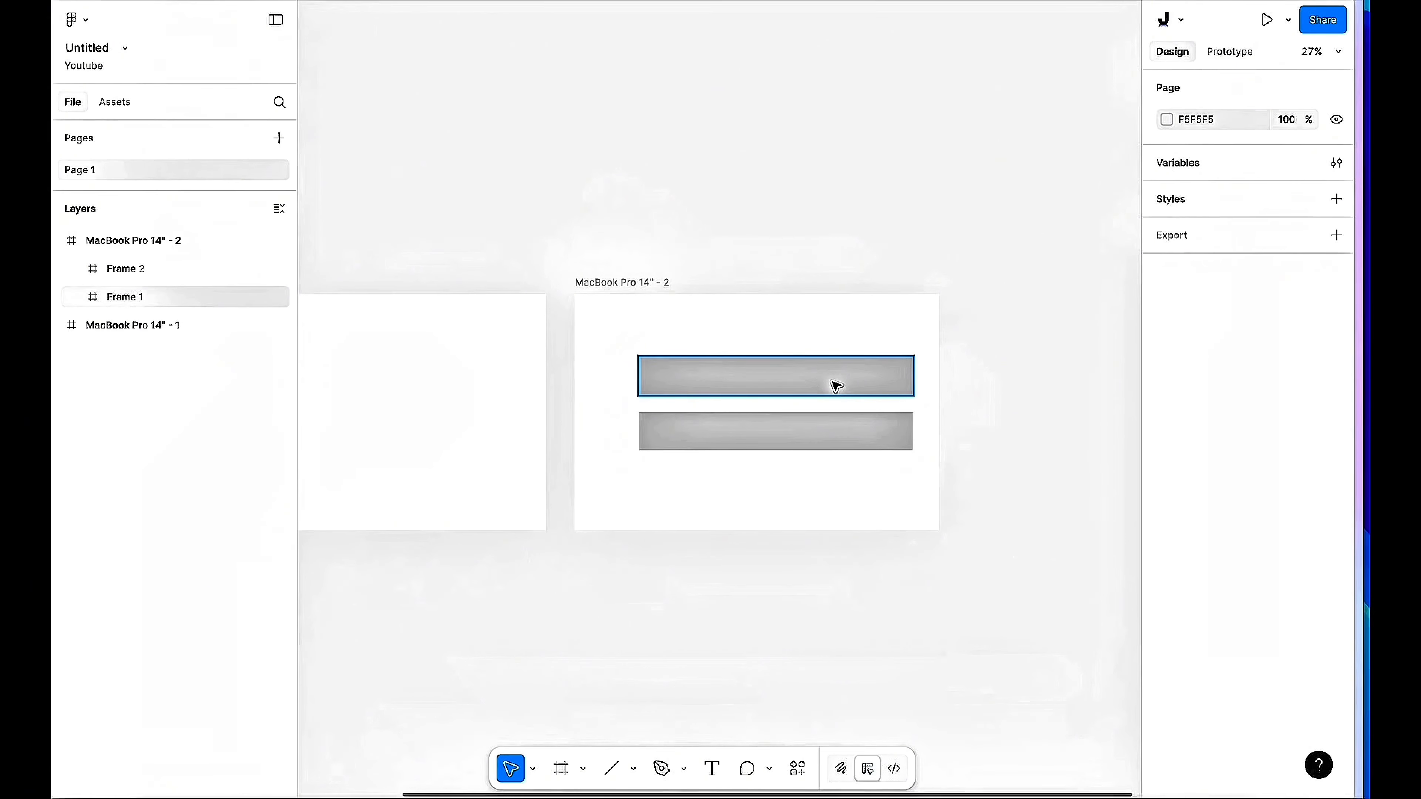
left_click_drag(628, 334, 924, 477)
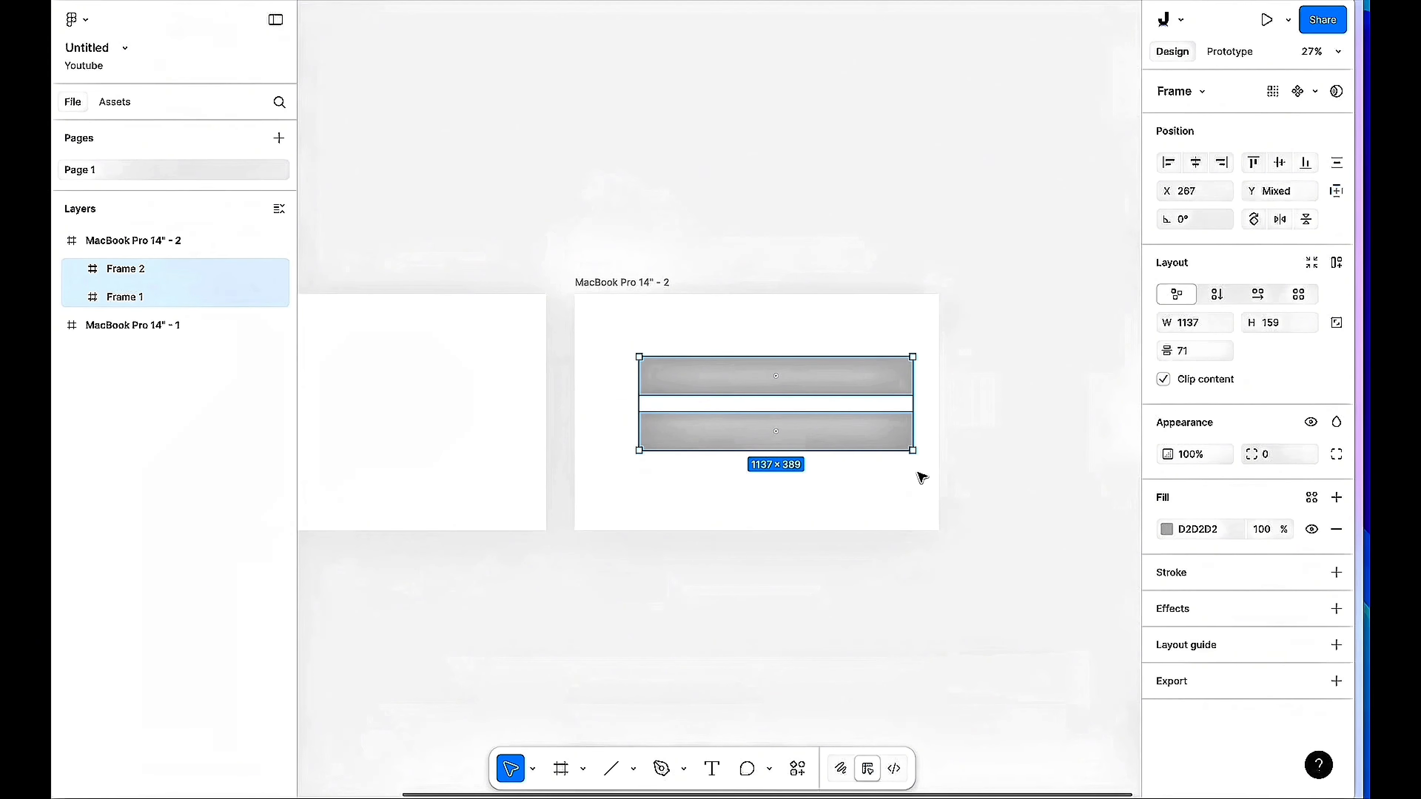
left_click(610, 333)
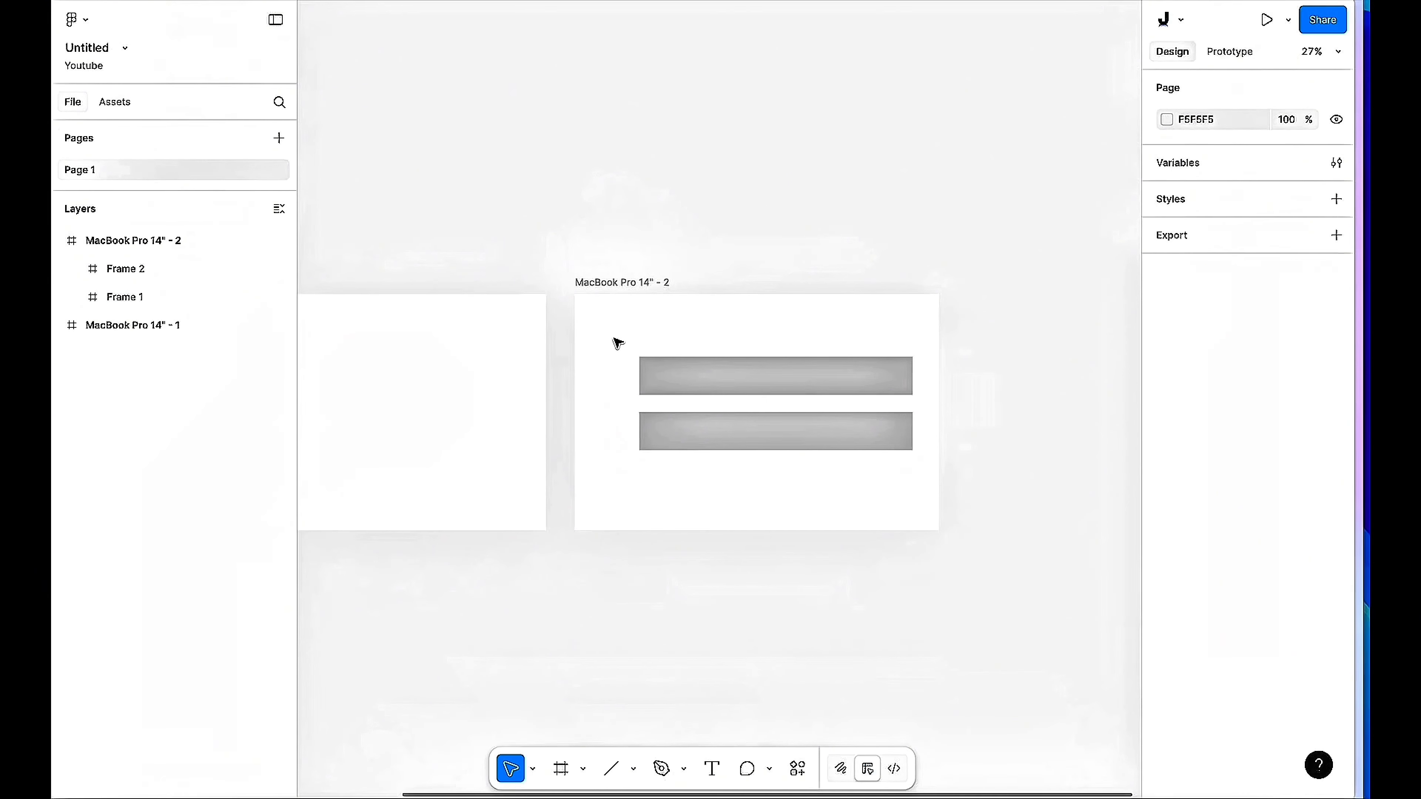
left_click_drag(614, 340, 743, 395)
left_click_drag(631, 344, 755, 395)
left_click(776, 440, "shift")
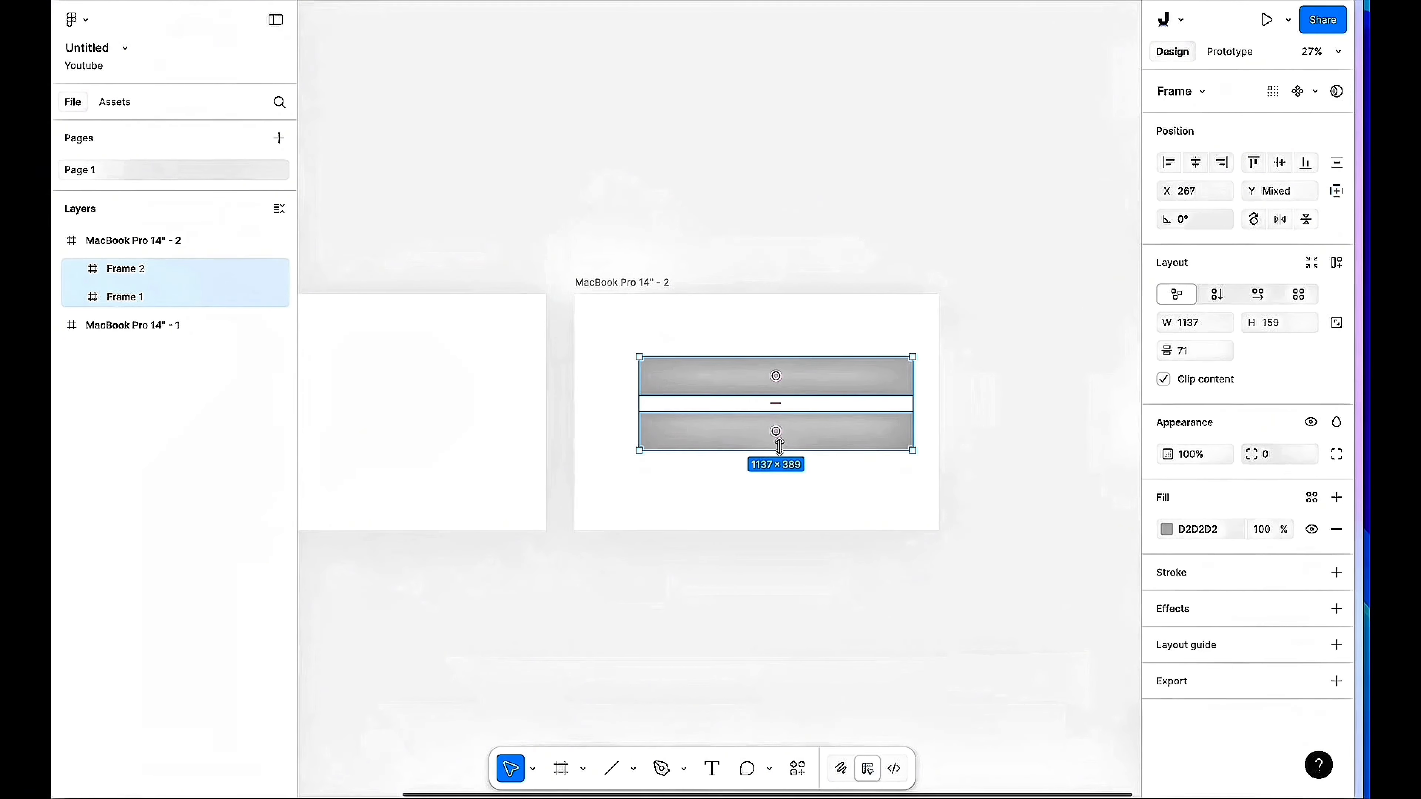
left_click(651, 341)
Group the two bars in MacBook Pro 14" - 2 and move the group to about X 187, Y 138.
scroll(706, 377, "up", 5)
left_click(703, 381)
left_click(703, 454, "shift")
scroll(706, 456, "down", 2)
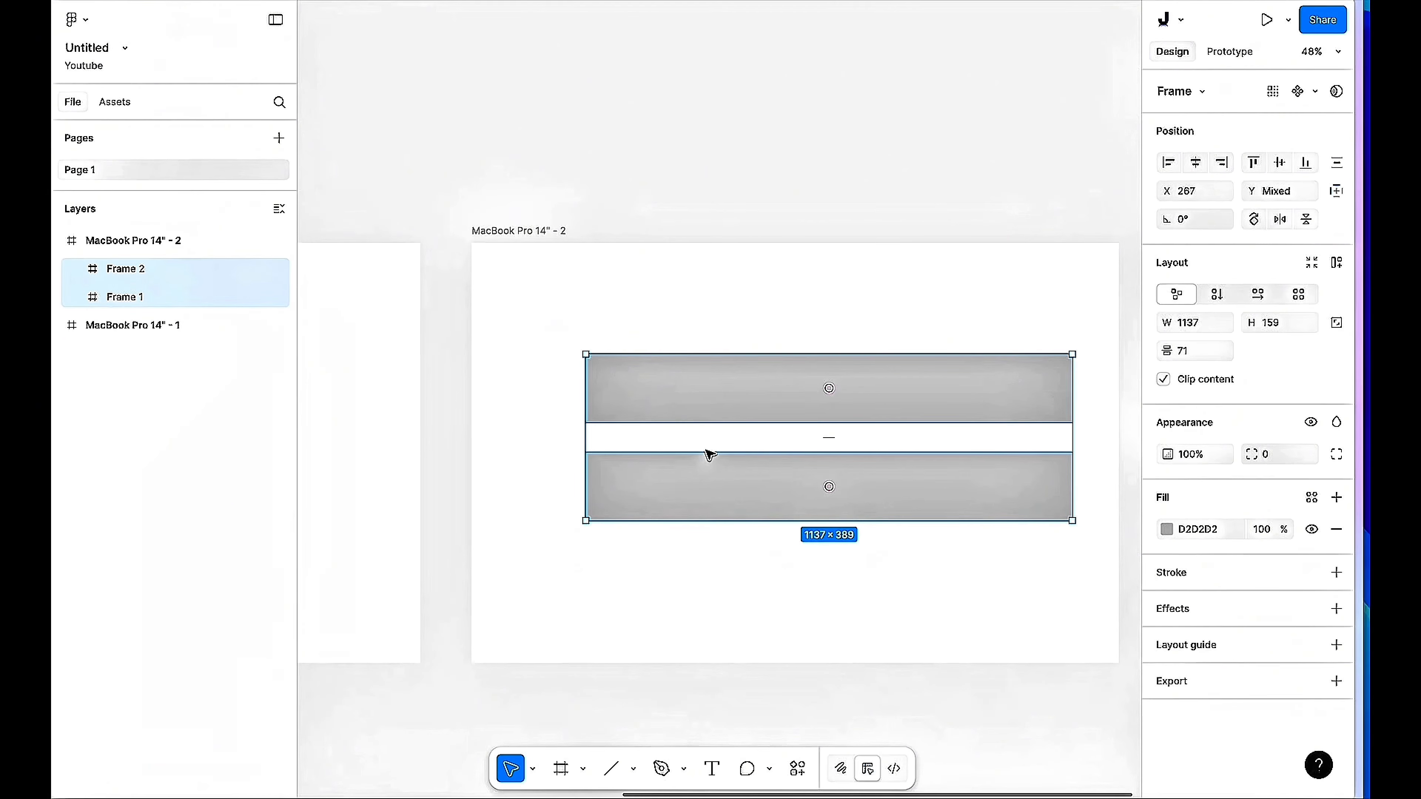
left_click_drag(527, 282, 1107, 608)
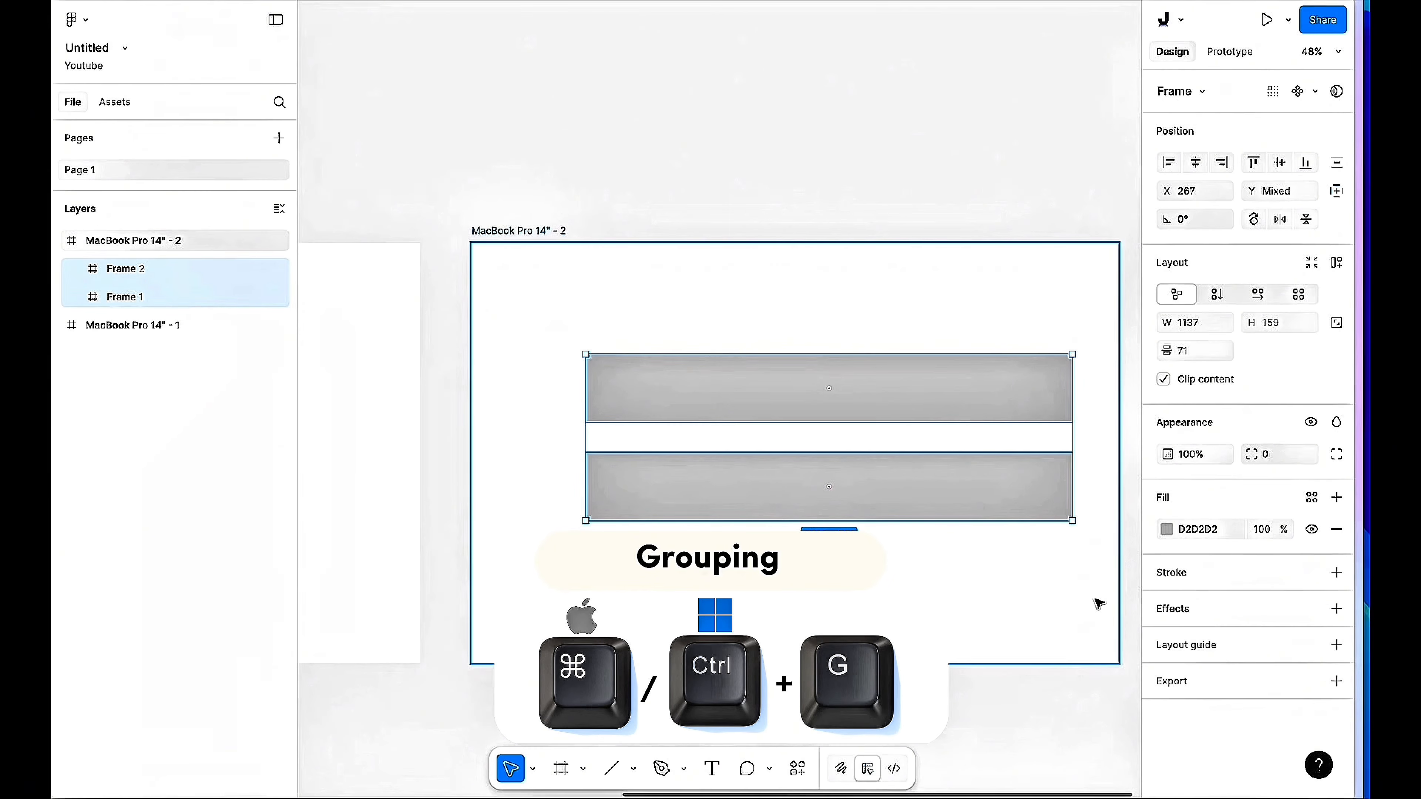
key("ctrl+g")
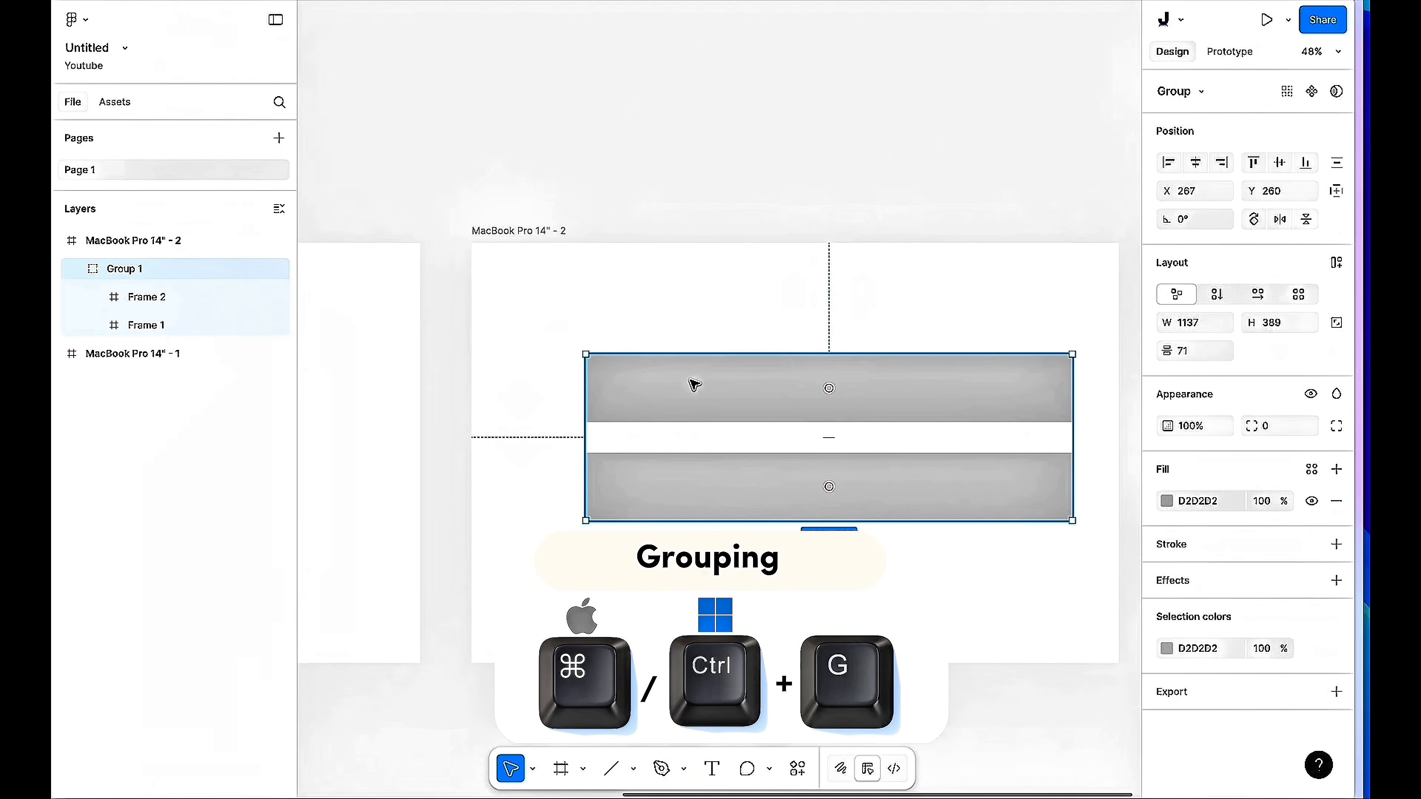
left_click_drag(701, 403, 669, 353)
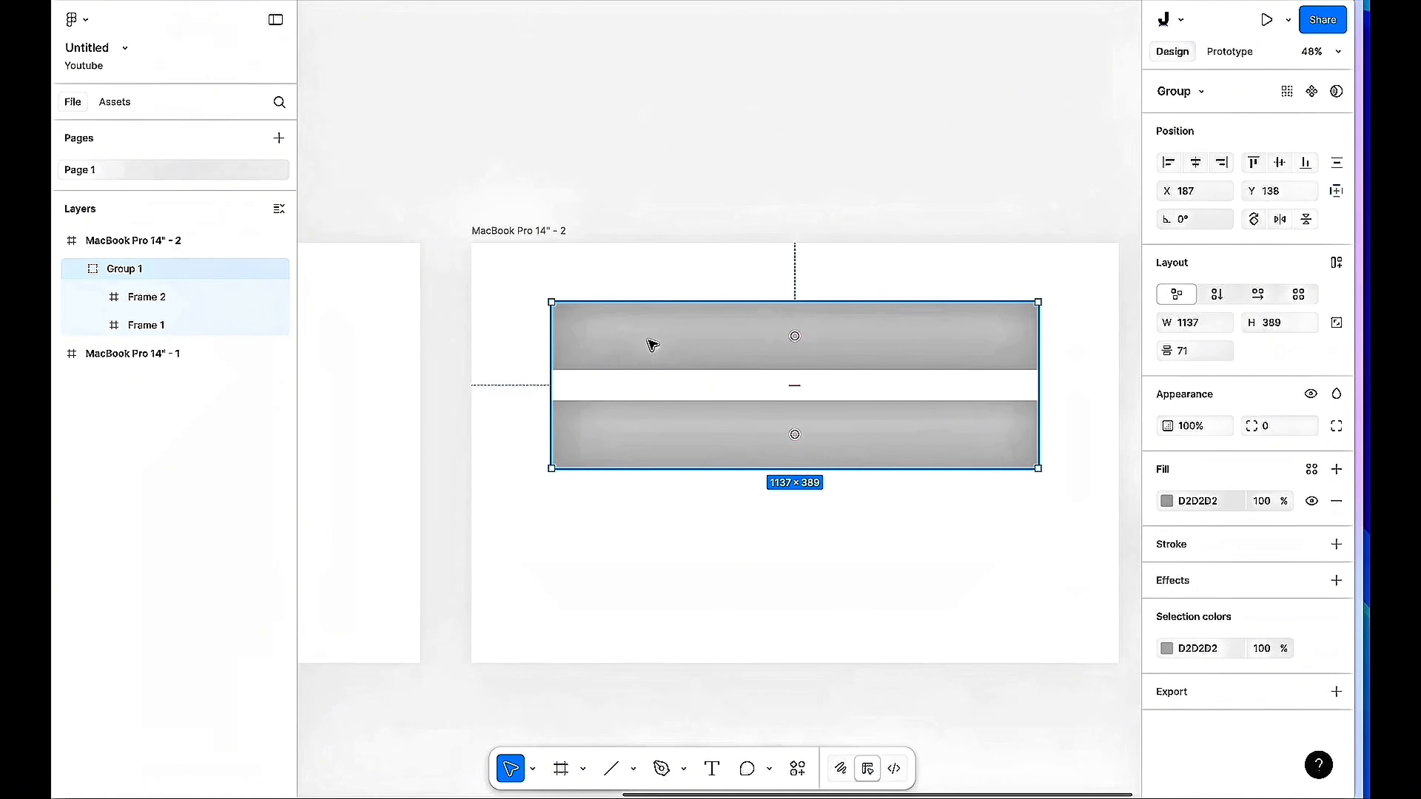
Wrap the group in a frame with Frame selection and expand its nested layers down to the lower bar.
right_click(656, 346)
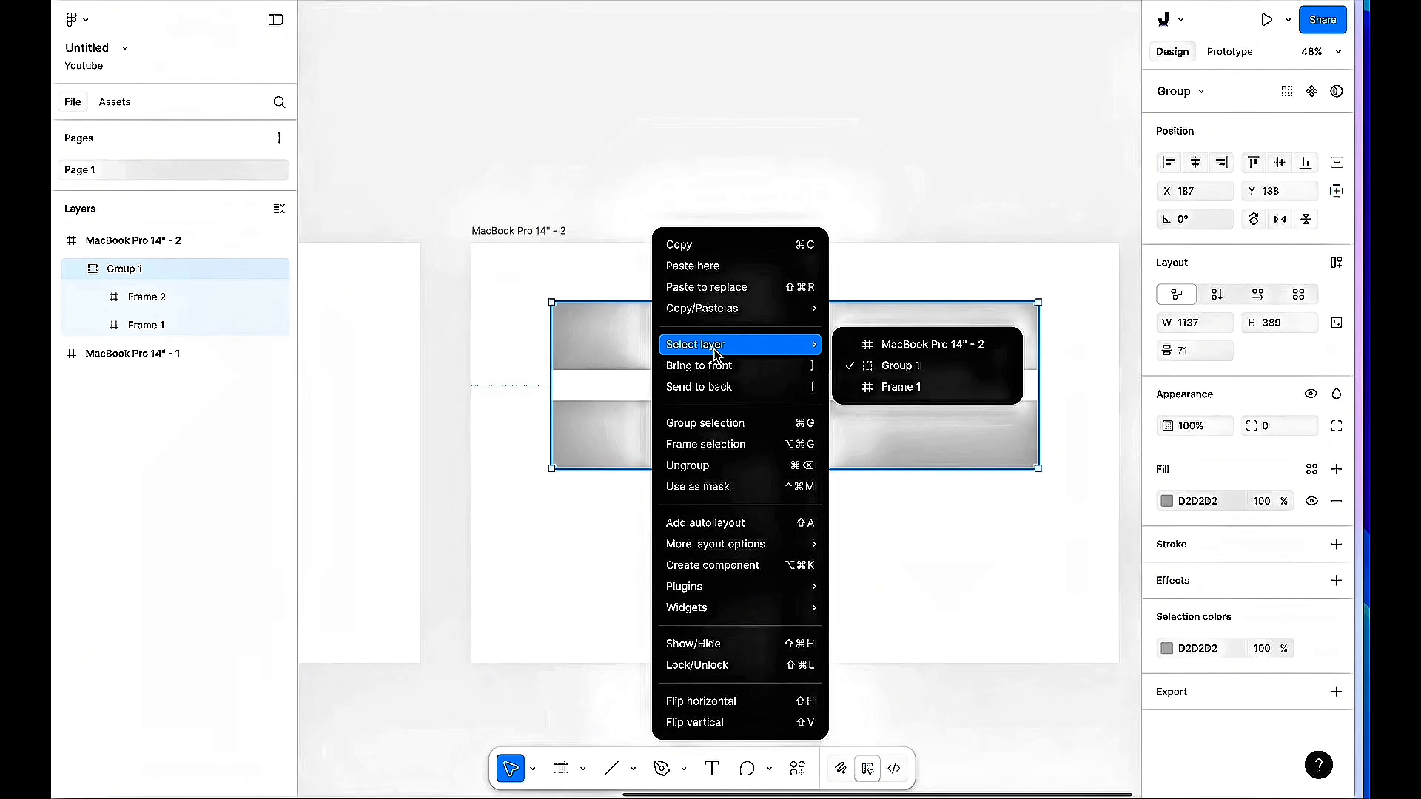
left_click(732, 444)
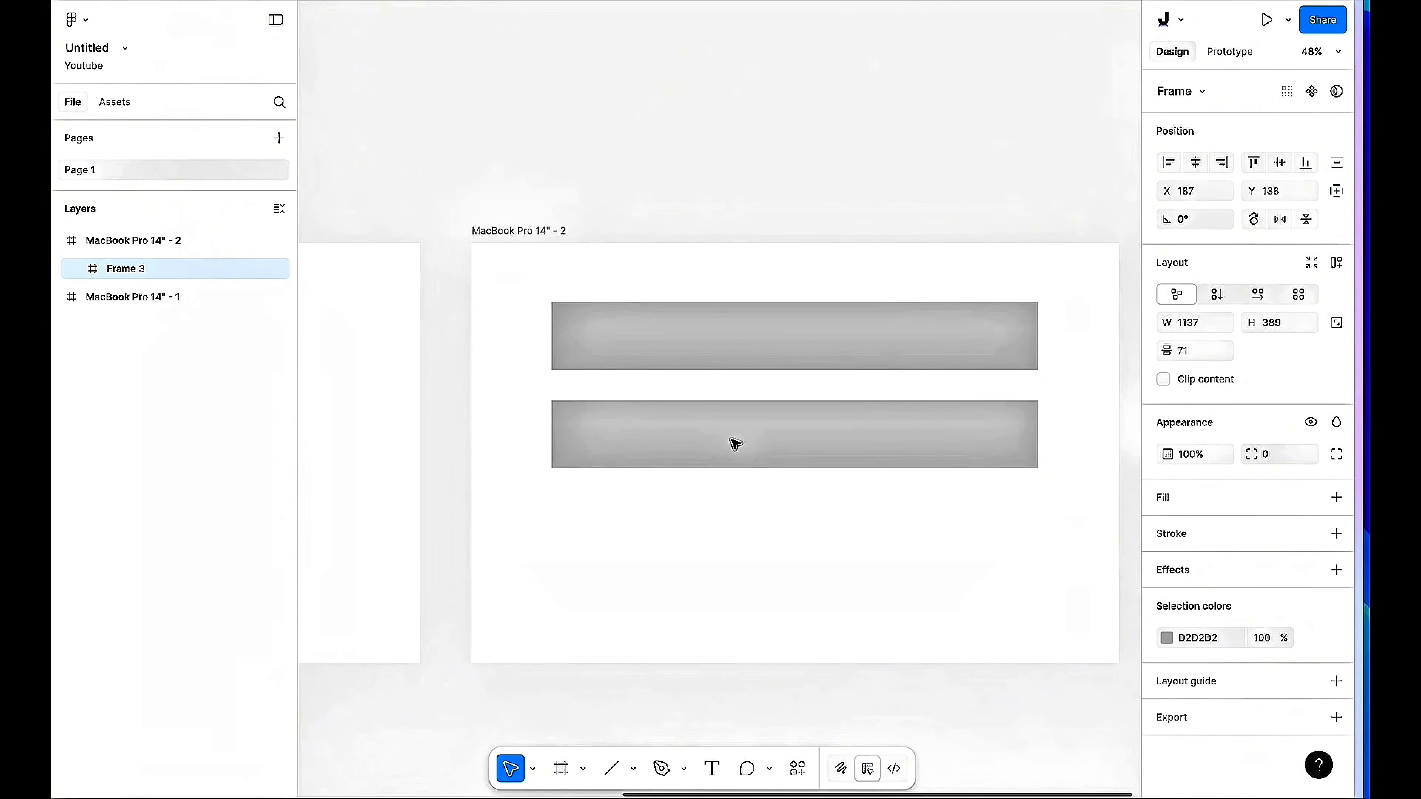
left_click(78, 269)
left_click(101, 297)
left_click(100, 297)
left_click(168, 300)
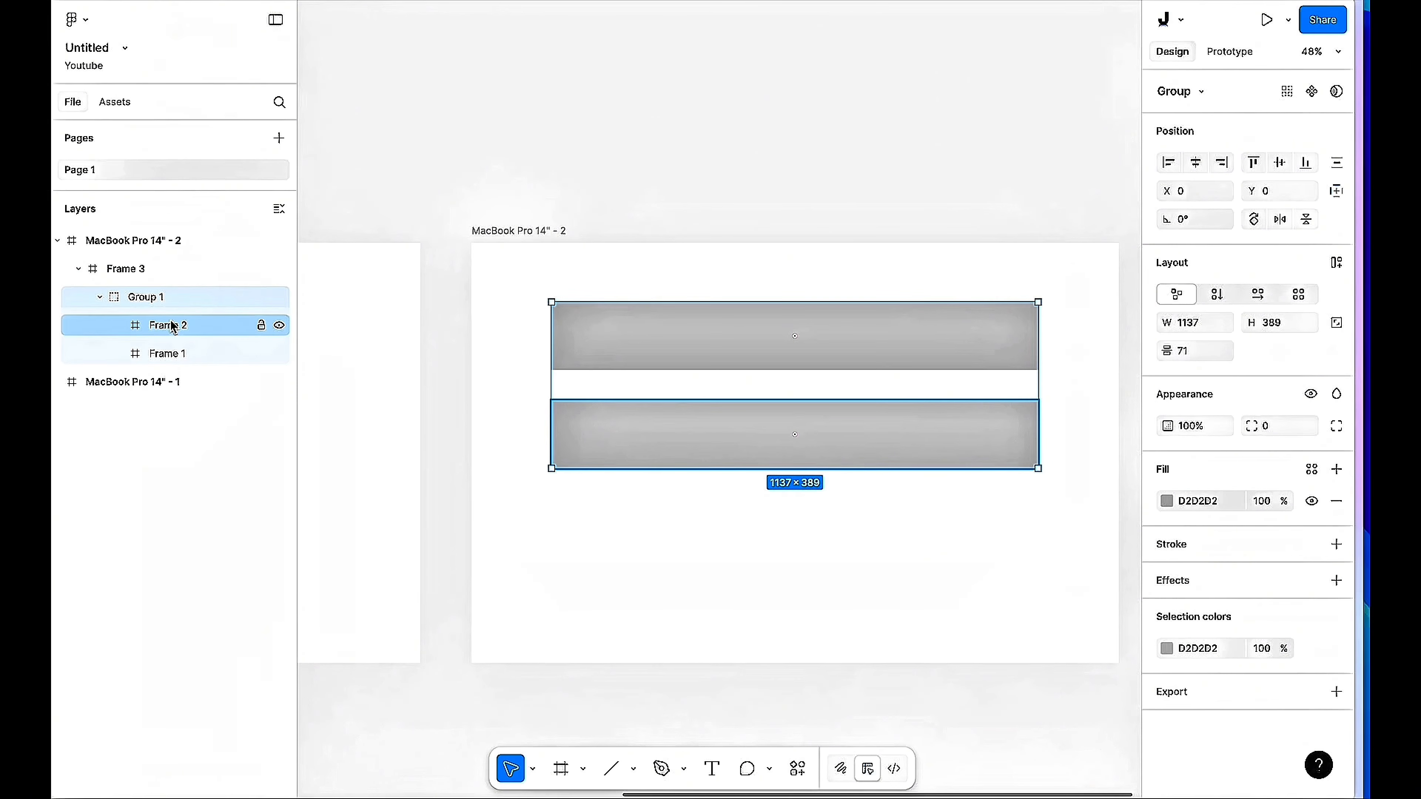
left_click(175, 325)
left_click(168, 302)
left_click(251, 320)
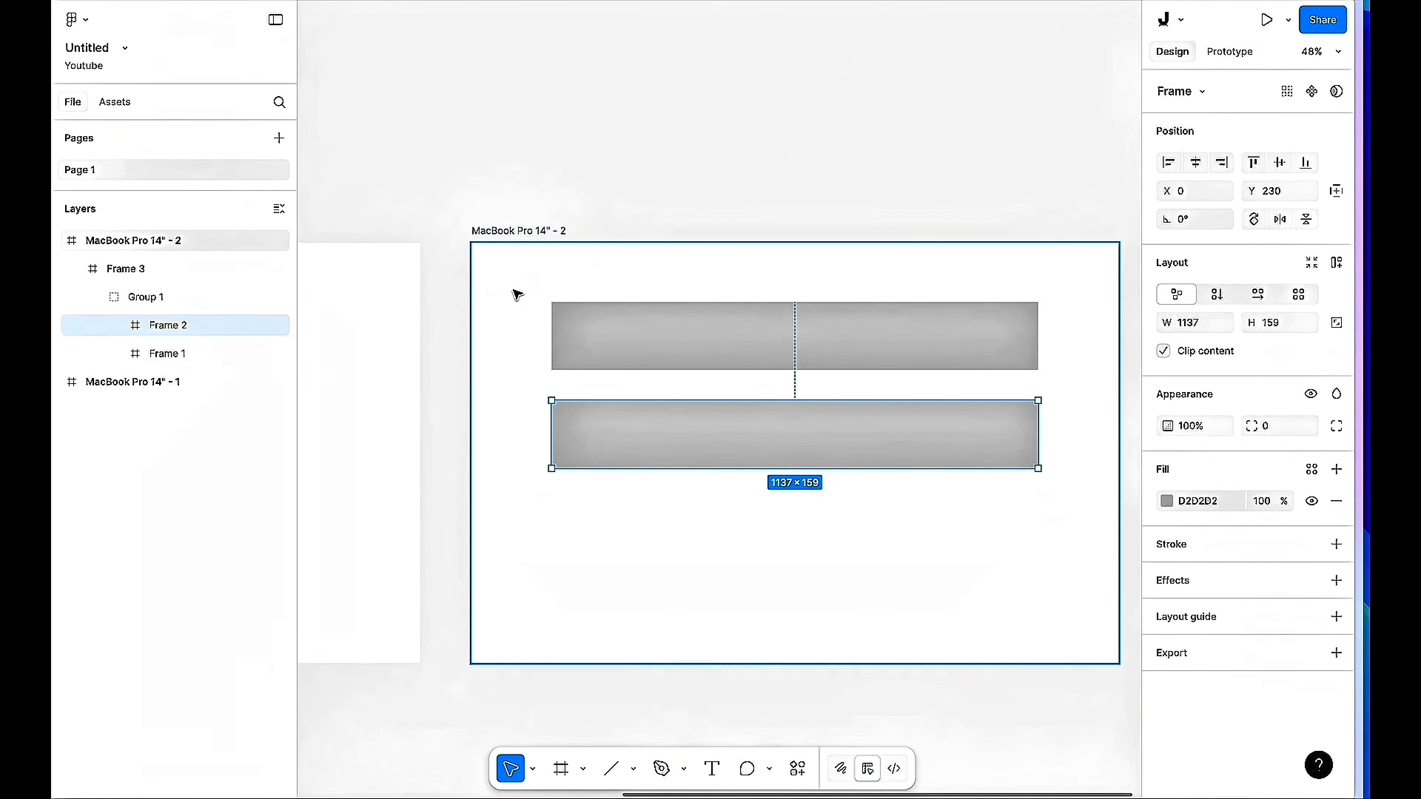
Remove the frame wrapped around the two-bar group, keeping the bars grouped, and clear the selection.
key("shift+Return")
key("shift+Return")
key("ctrl+shift+g")
left_click(654, 218)
Move the two-bar group straight down to about Y 223 and ungroup it.
left_click(600, 318)
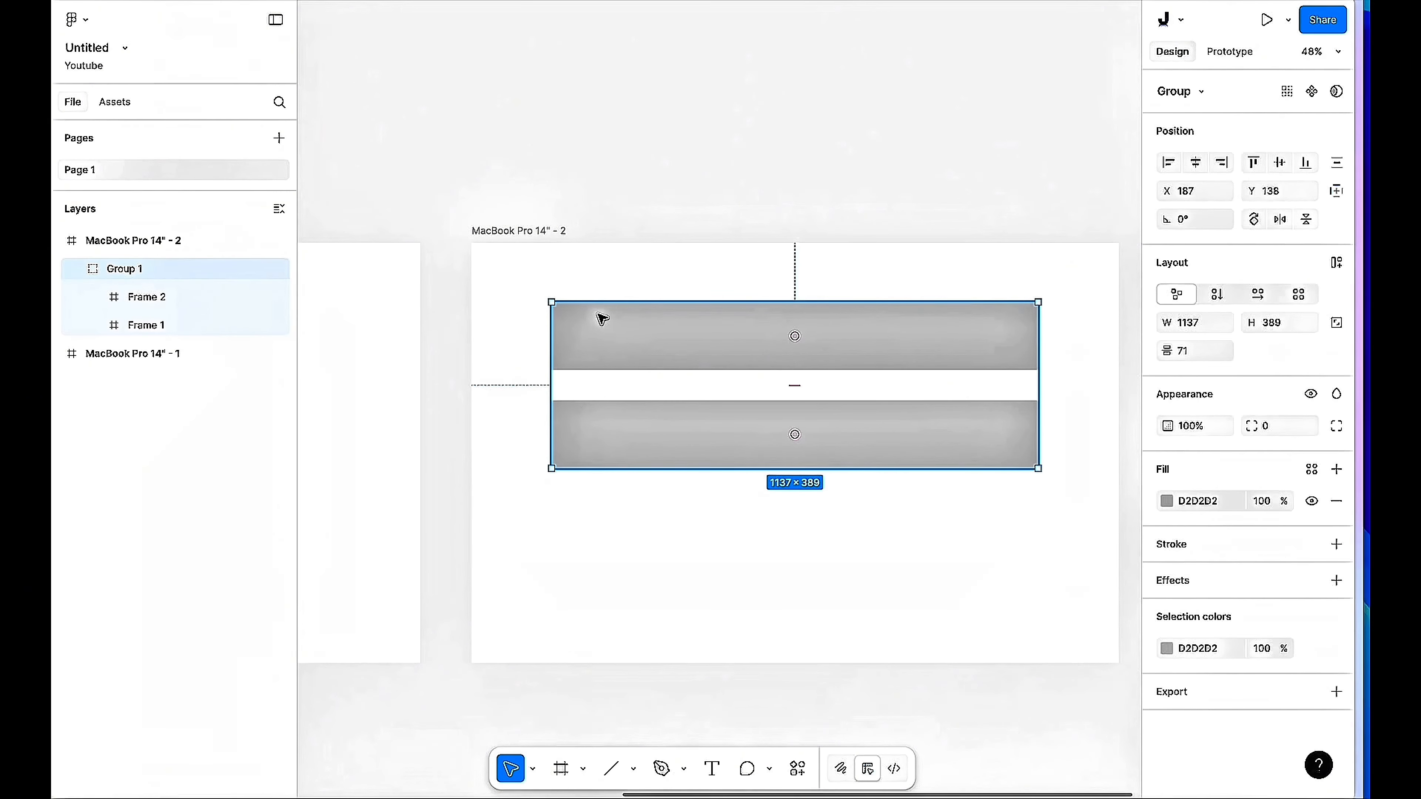
left_click_drag(699, 362, 704, 397)
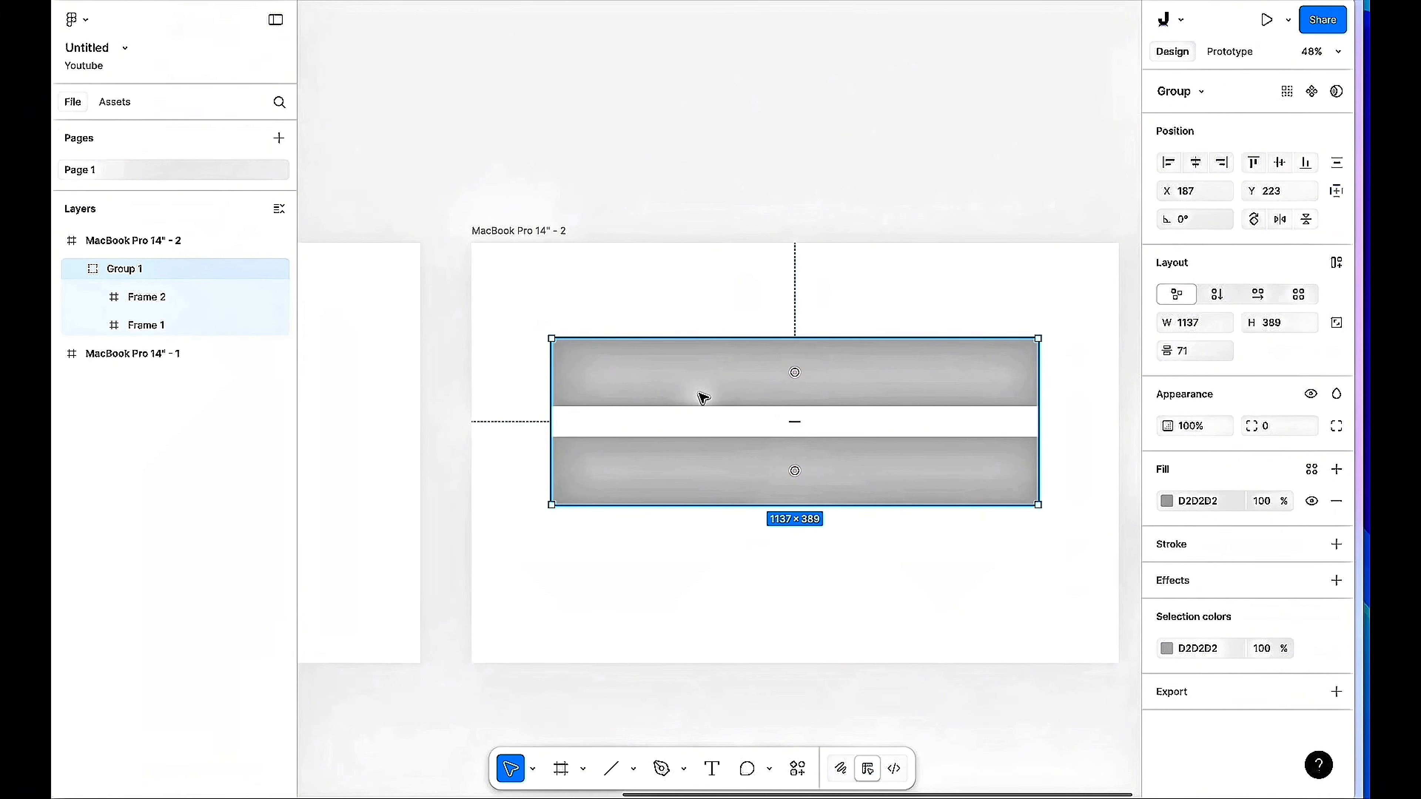
left_click(721, 314)
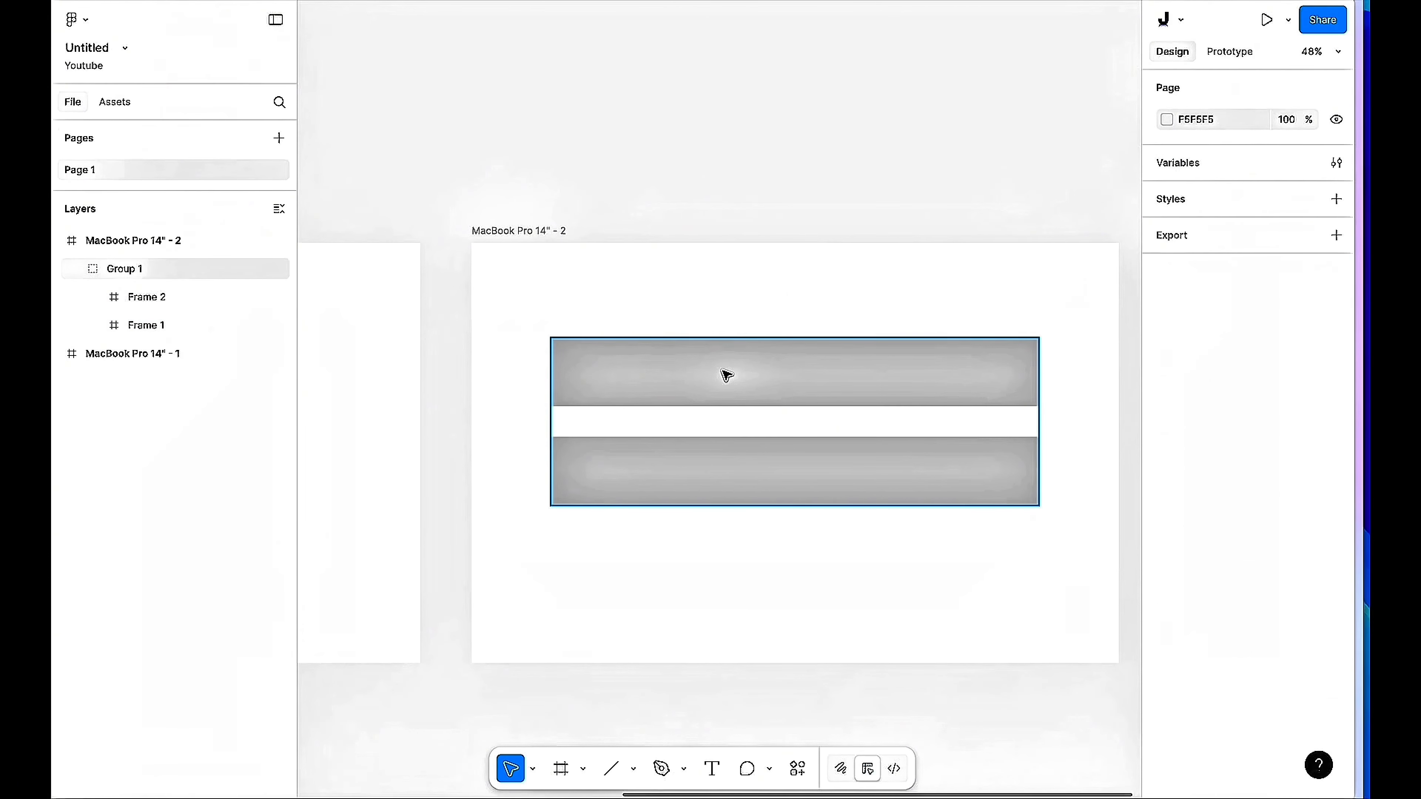
key("super")
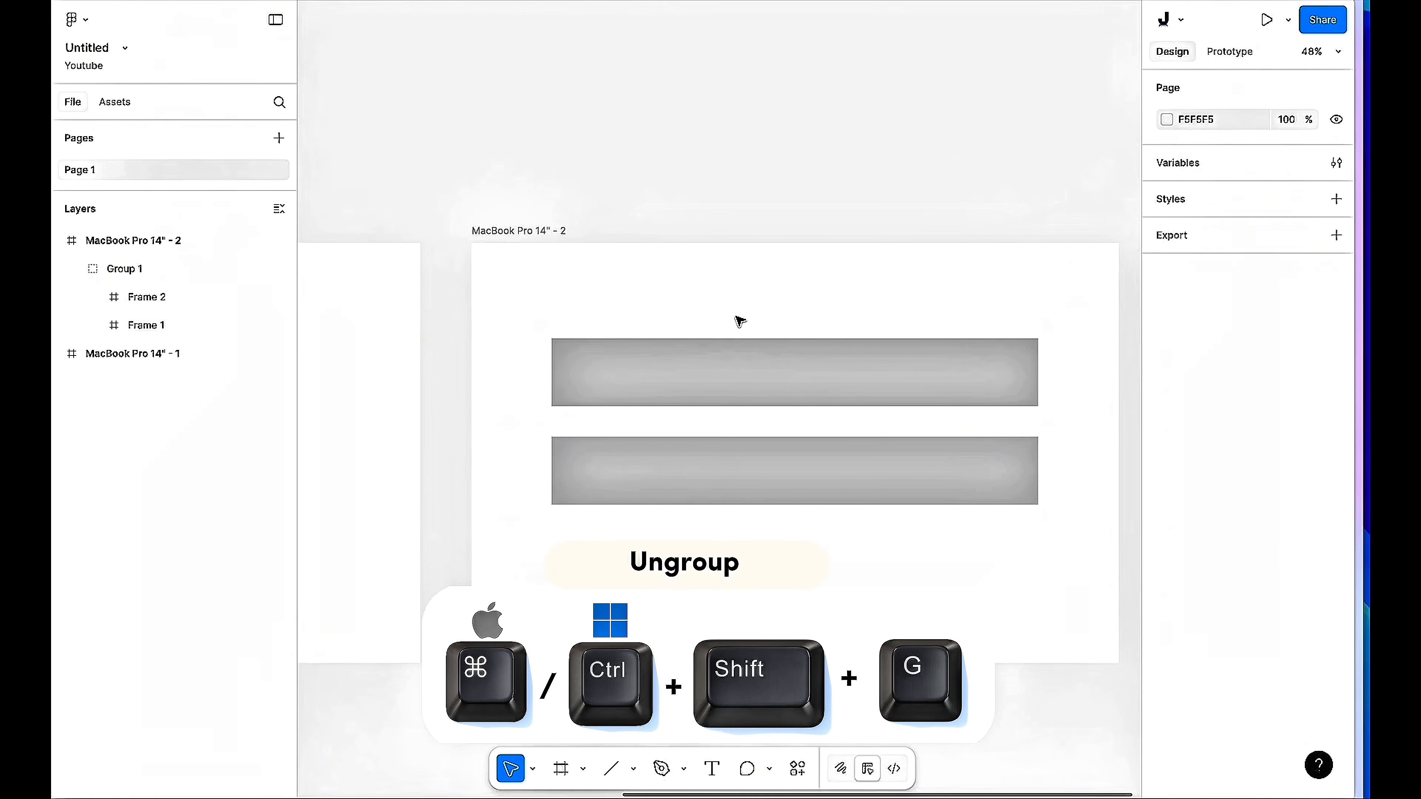
left_click(724, 401)
key("super+shift+g")
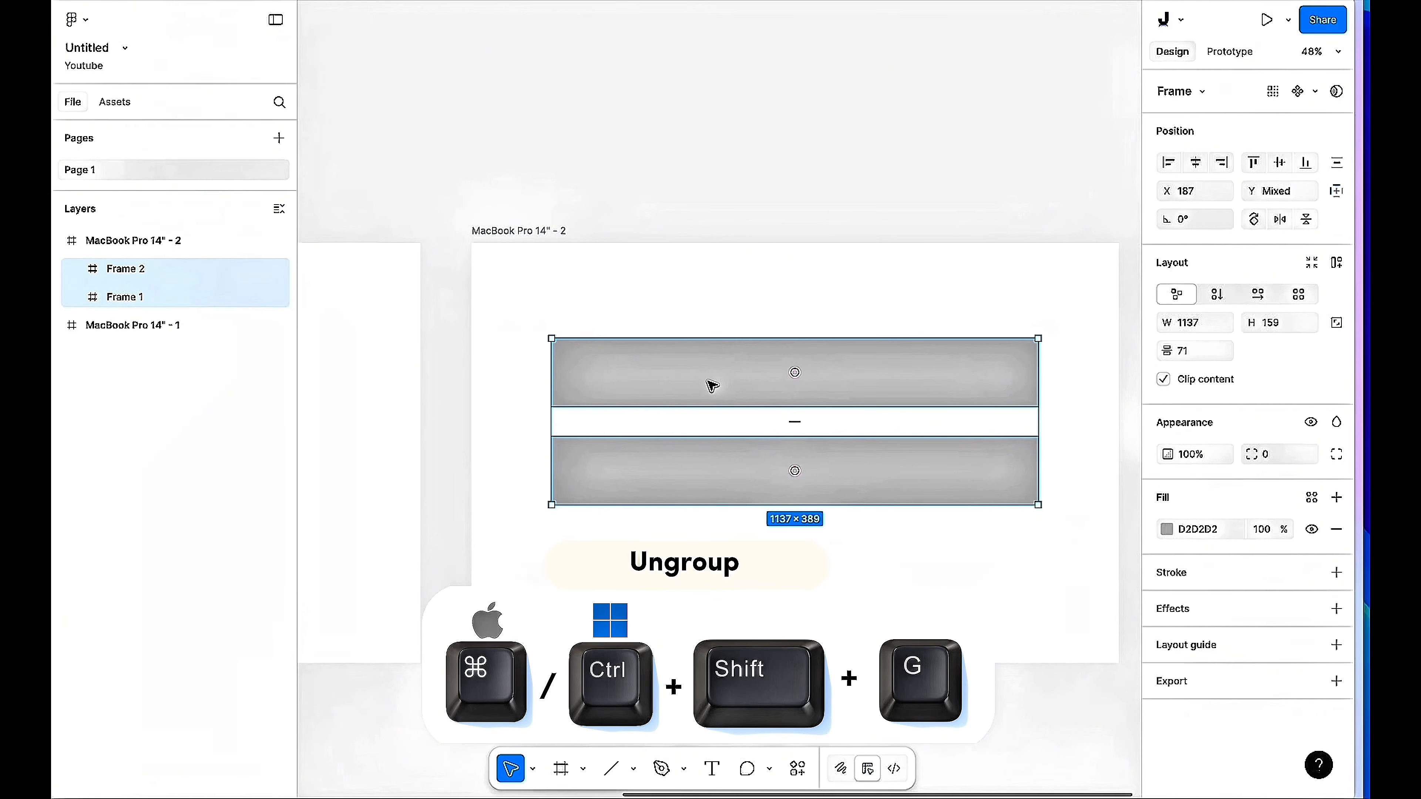
Select the two bars individually and together to check whether they are ungrouped.
left_click(709, 383)
left_click(691, 301)
left_click(697, 381)
left_click(704, 459)
key("Escape")
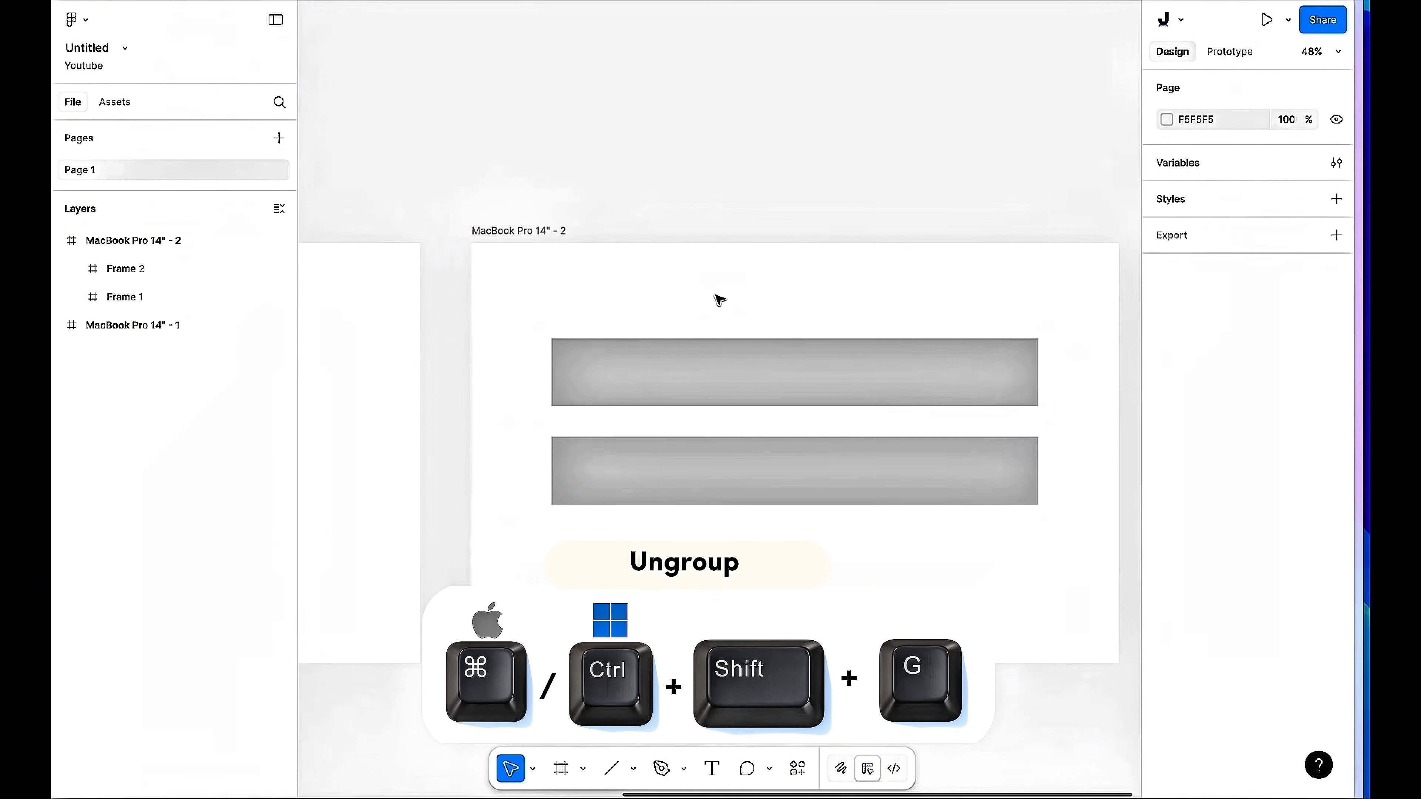
left_click_drag(532, 314, 996, 527)
scroll(1000, 527, "down", 3)
scroll(999, 526, "up", 3)
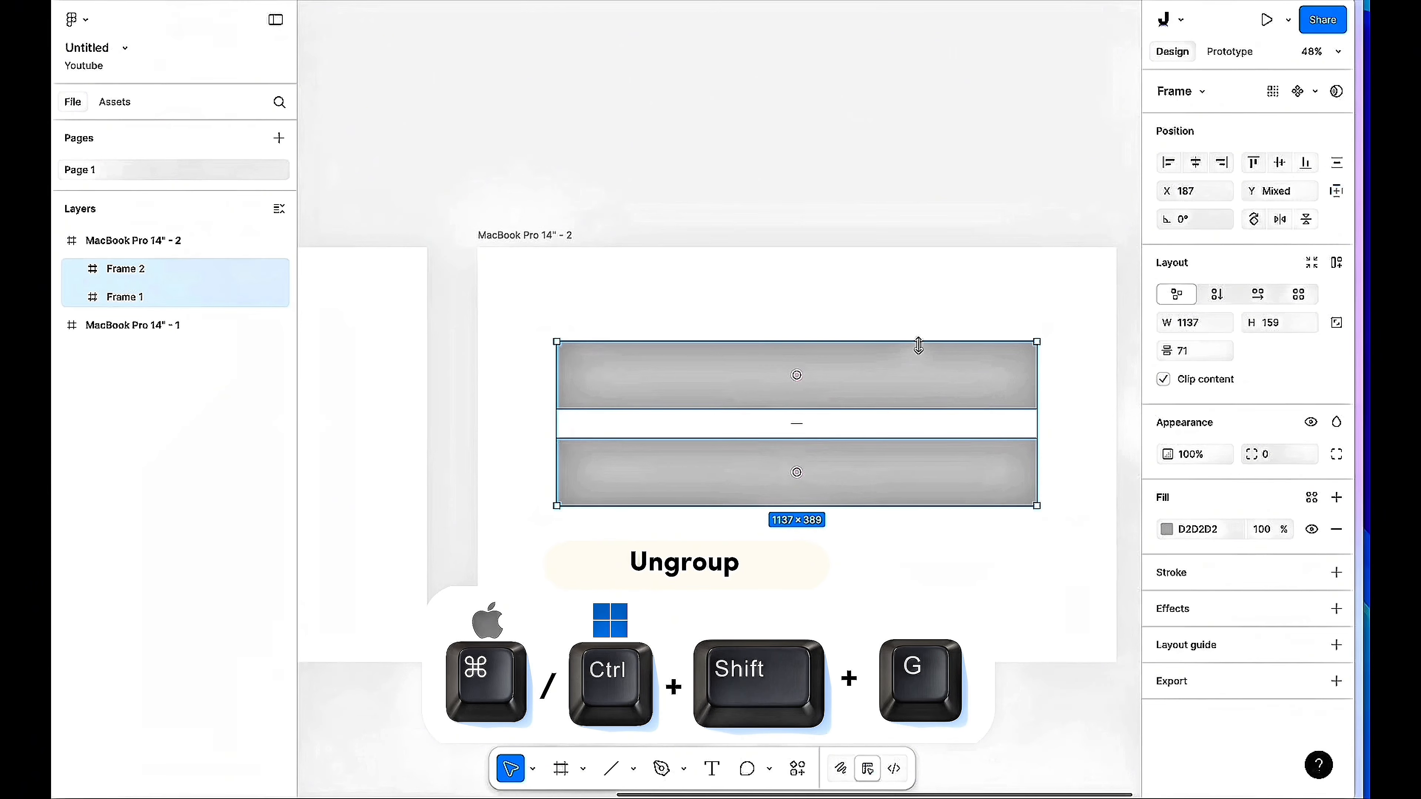
Change the upper bar's fill to the darker gray 9A9A9A.
left_click(864, 294)
left_click(811, 375)
left_click(1167, 501)
left_click_drag(953, 441, 941, 503)
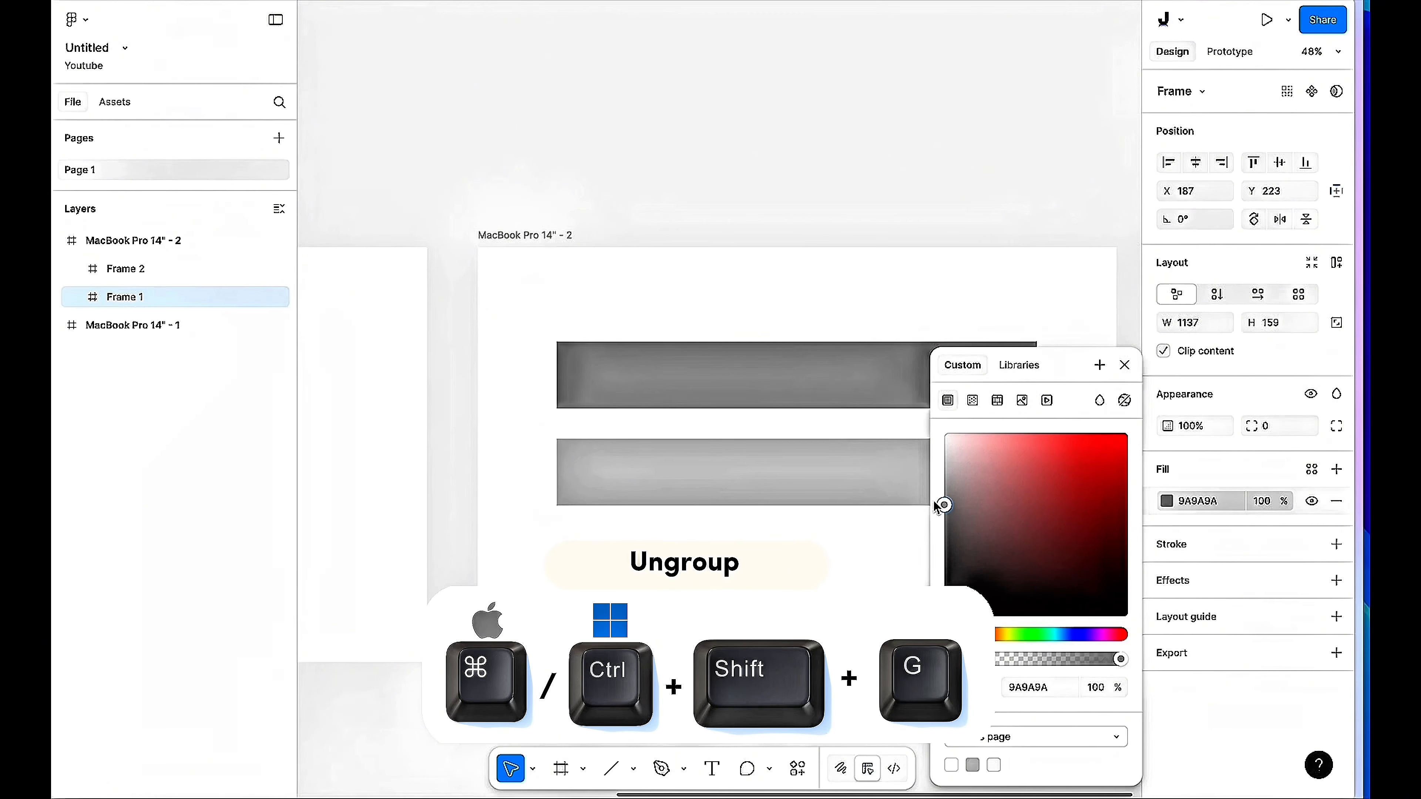
left_click(1124, 365)
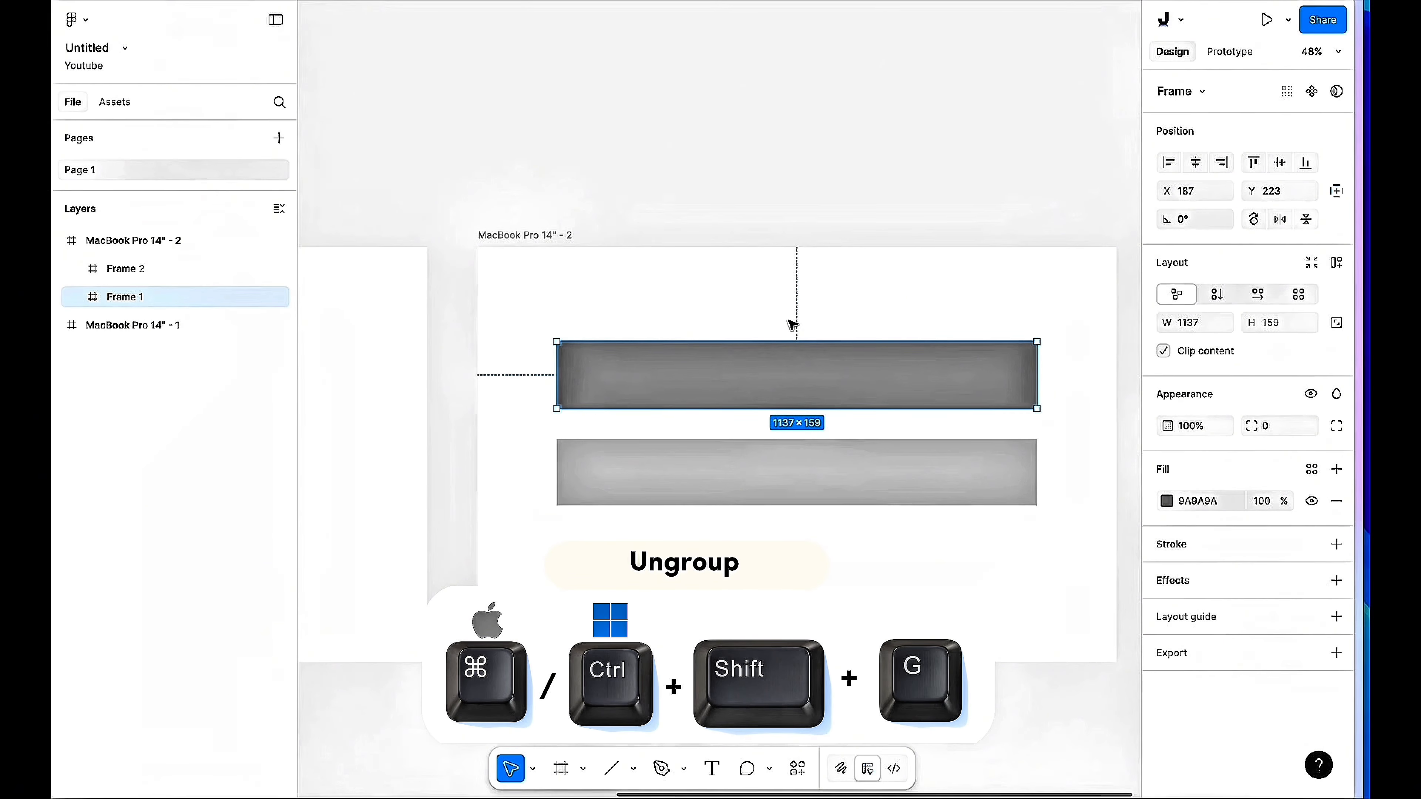
left_click(820, 323)
scroll(821, 323, "down", 2)
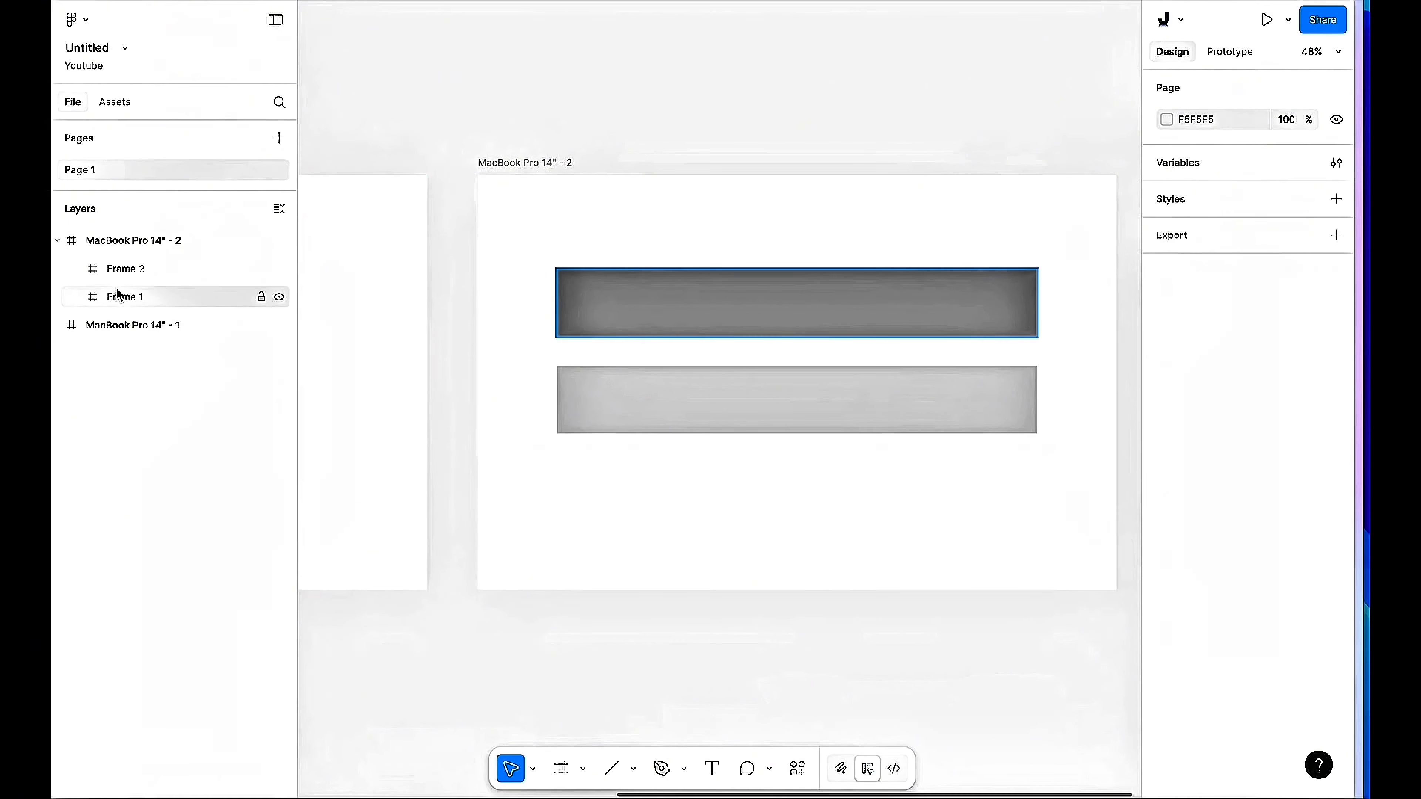
Overlap the bars by moving the dark one to about X 62, Y 373 and shifting the light one right.
left_click(687, 297)
left_click_drag(688, 297, 642, 367)
left_click_drag(774, 407, 820, 414)
left_click_drag(648, 344, 652, 345)
left_click(647, 322)
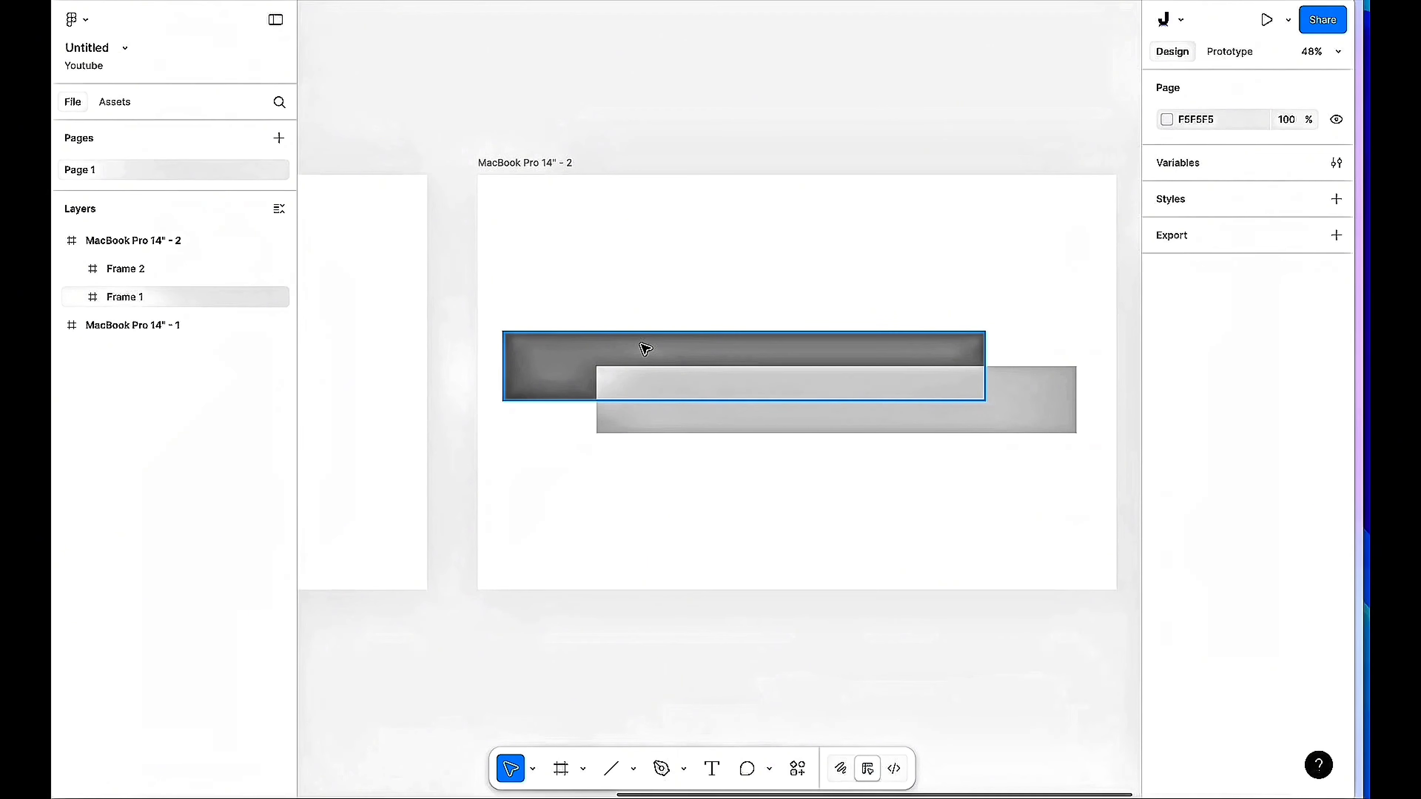
Bring the dark bar to the front, above the light bar.
left_click(645, 349)
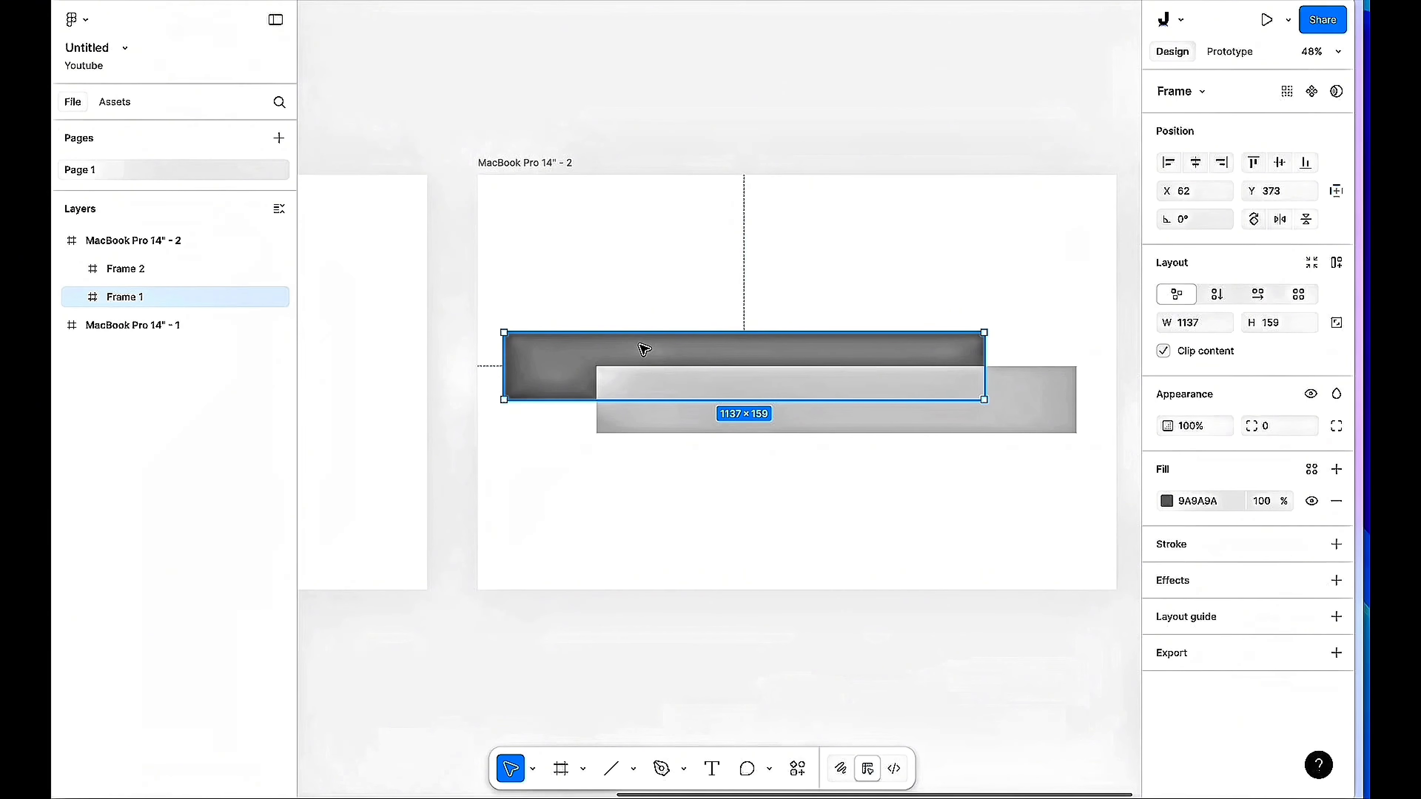
key("bracketright")
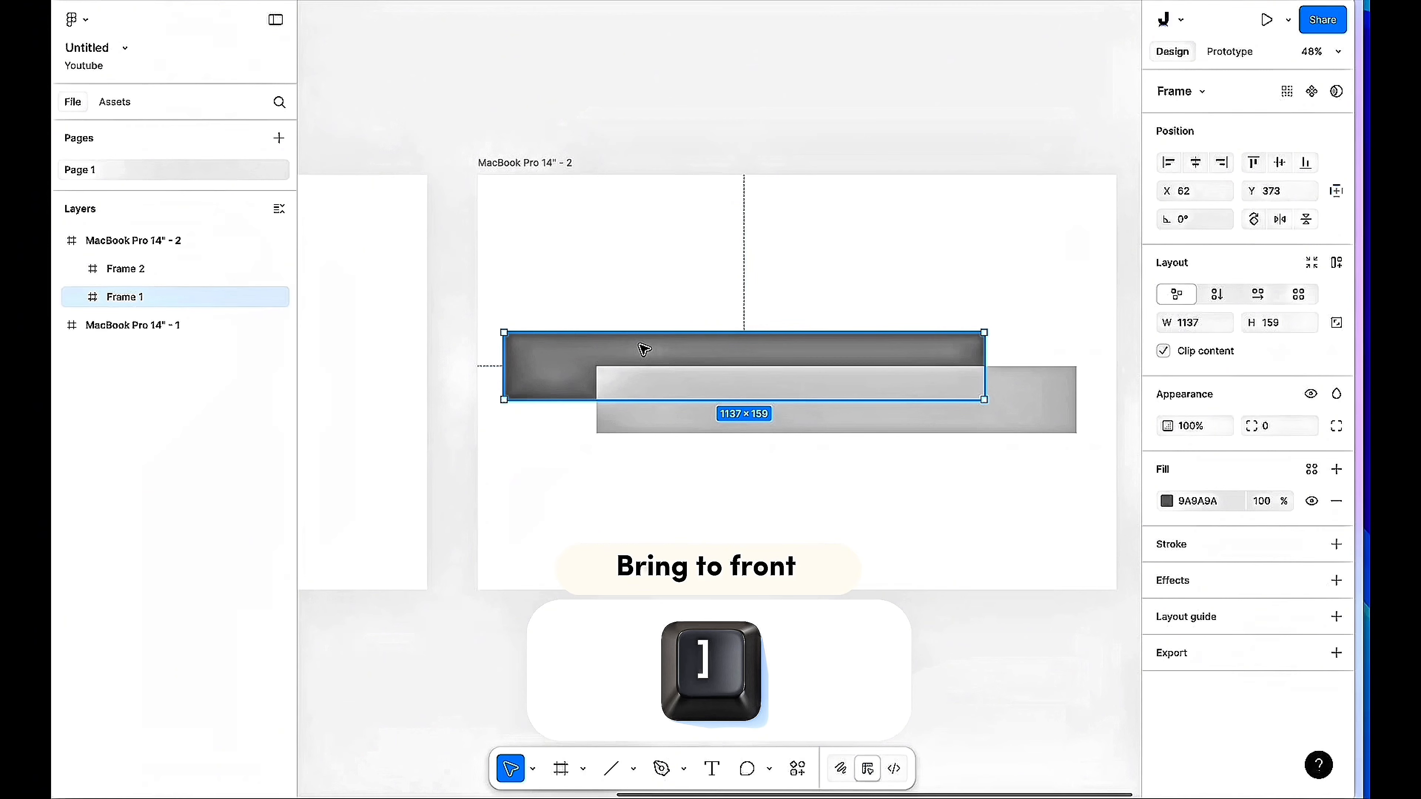
key("bracketright")
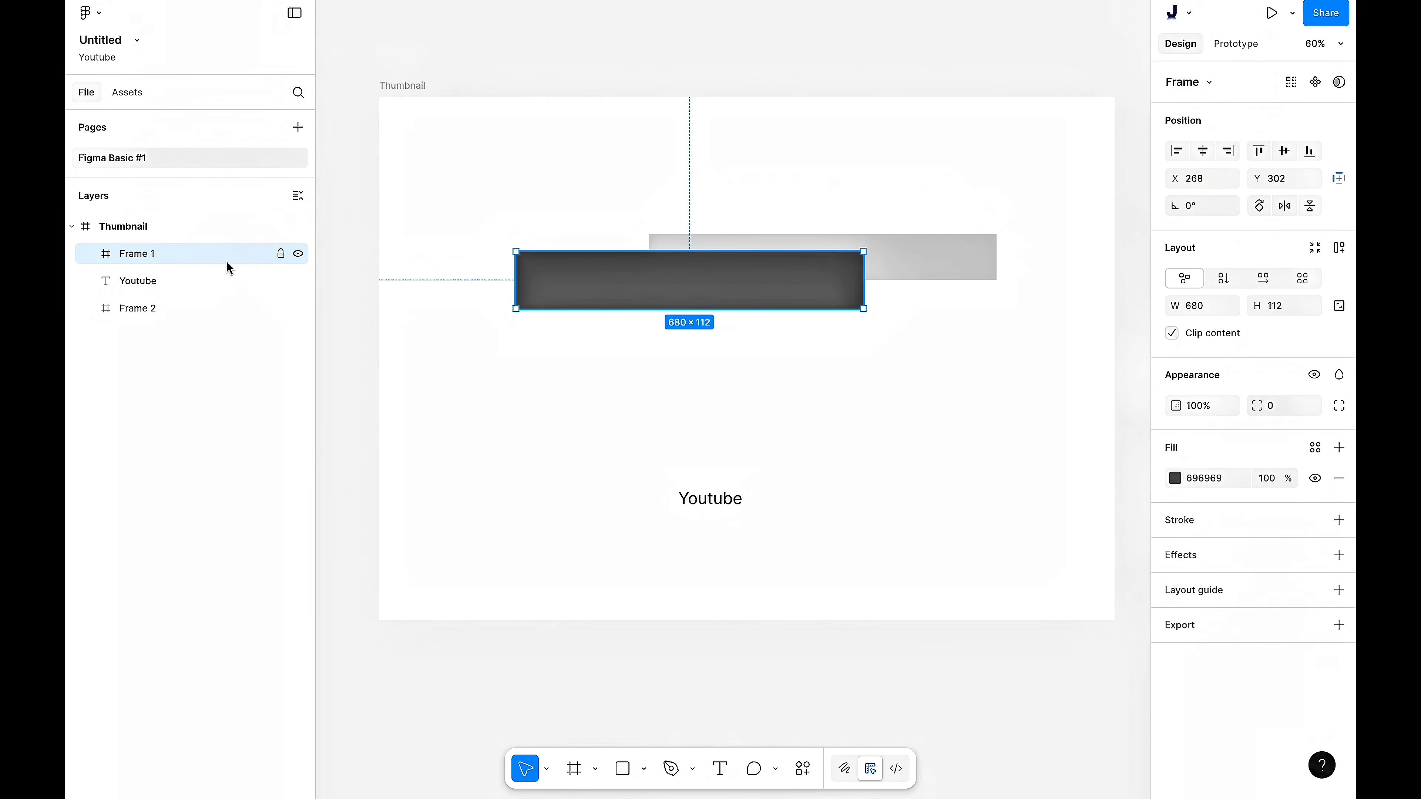
Send the dark bar in the Thumbnail frame to the back and deselect it.
key("bracketleft")
key("bracketleft")
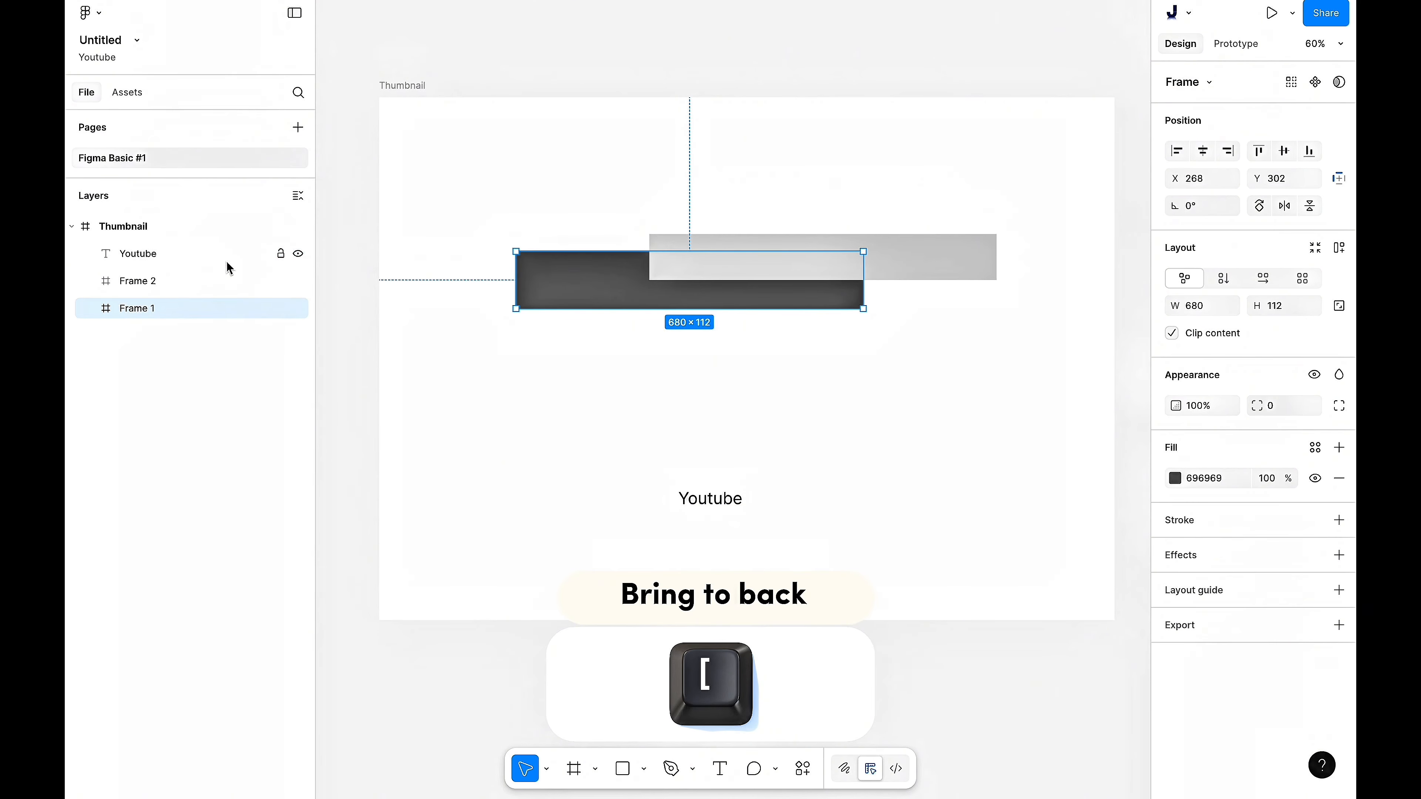
left_click(475, 492)
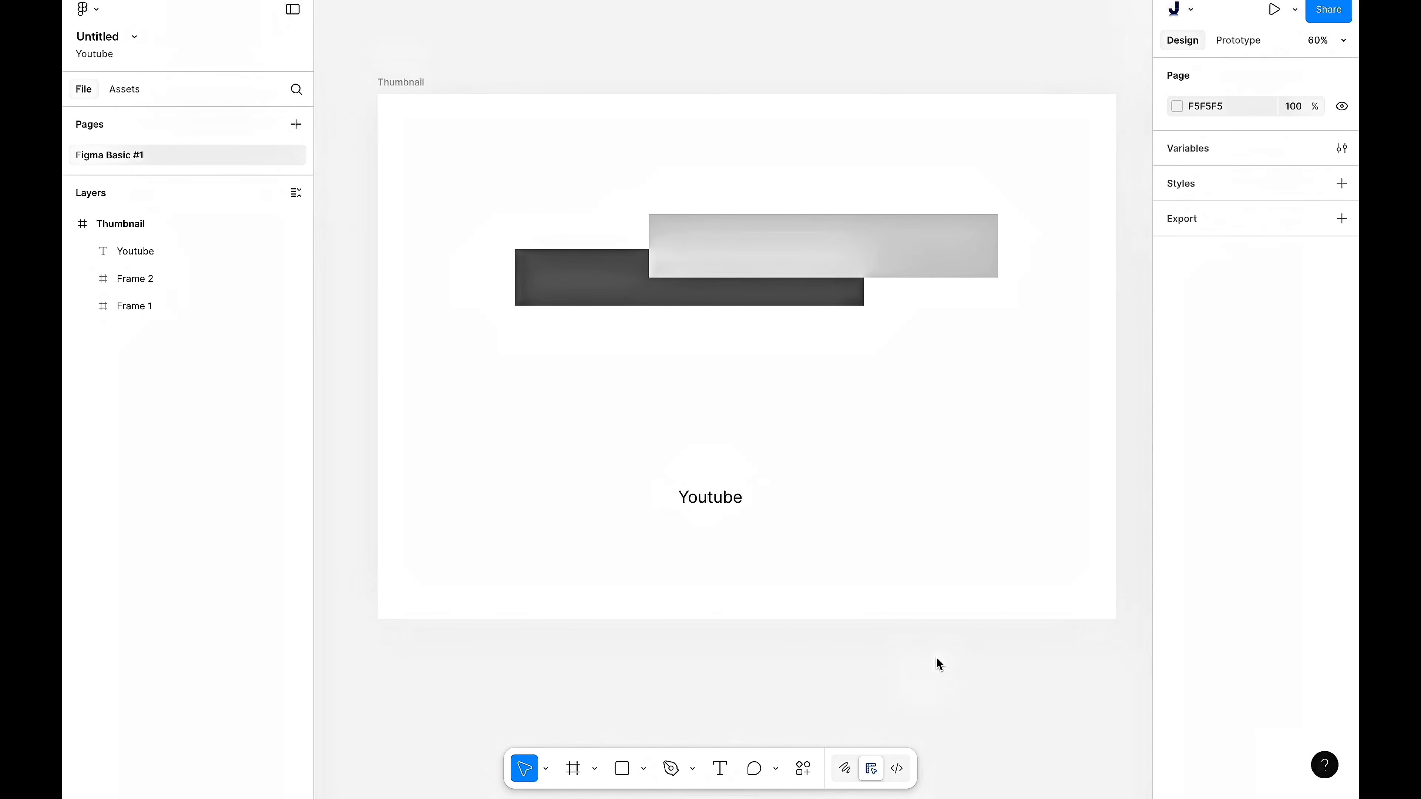
Make the "Youtube" text in the Thumbnail frame bold and italic.
left_click(712, 503)
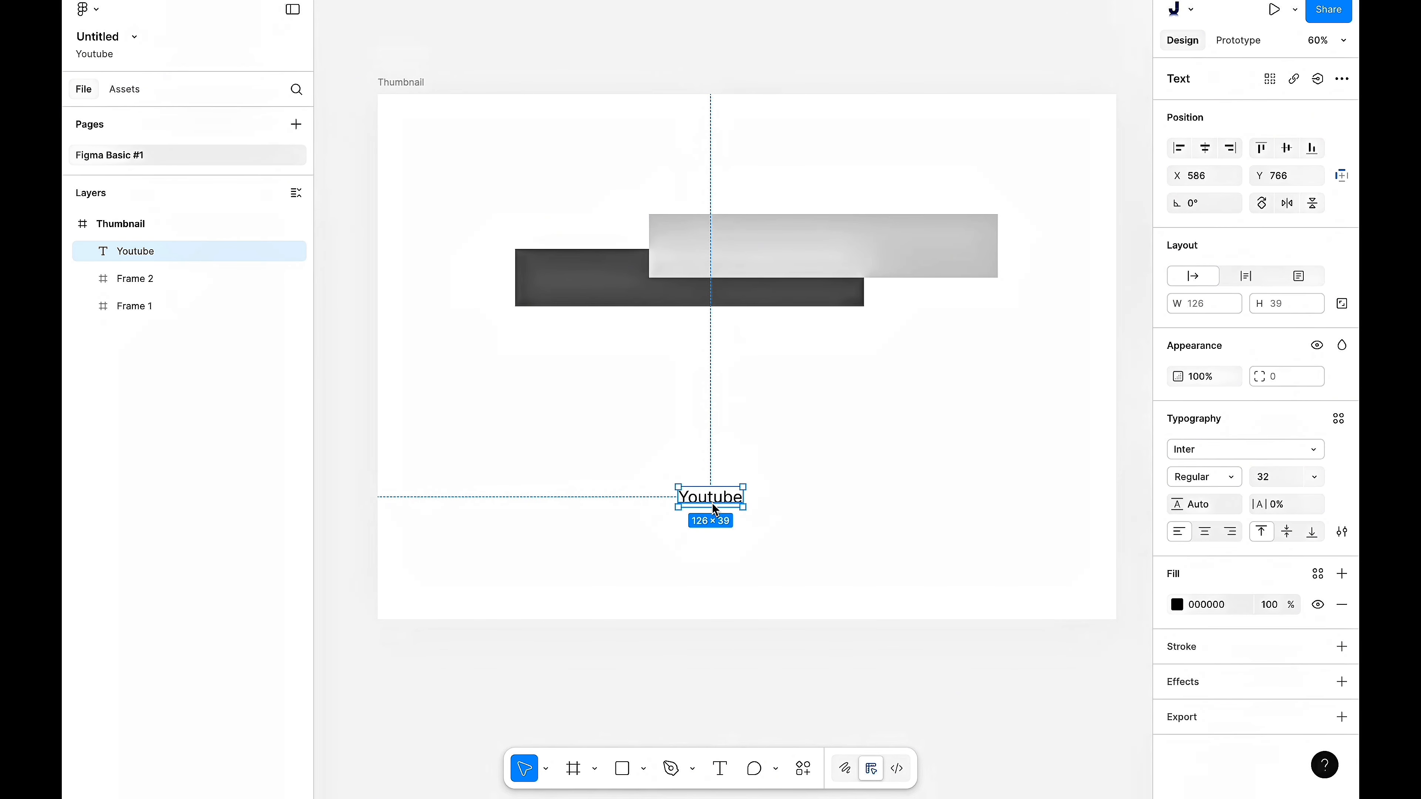
left_click(794, 495)
left_click(723, 497)
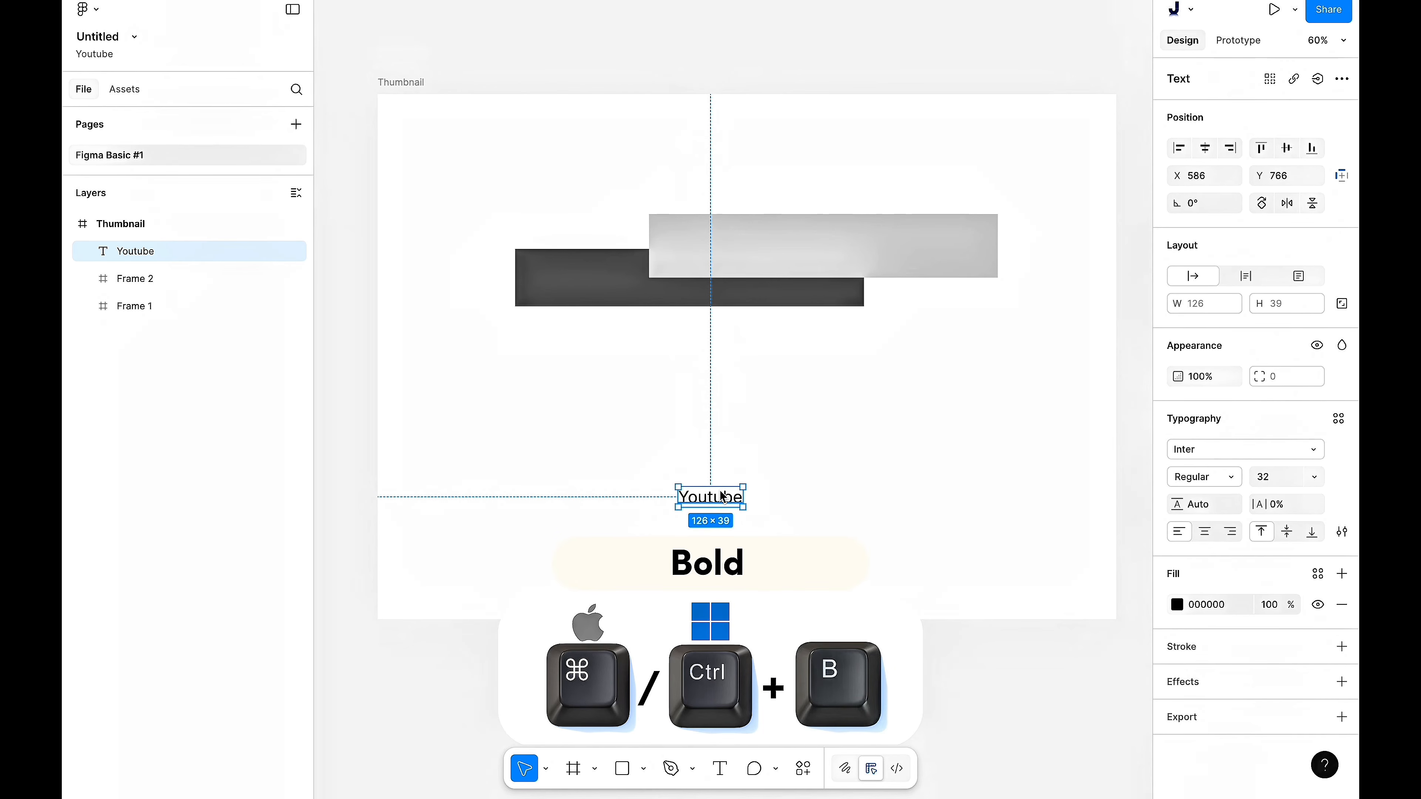
key("ctrl+b")
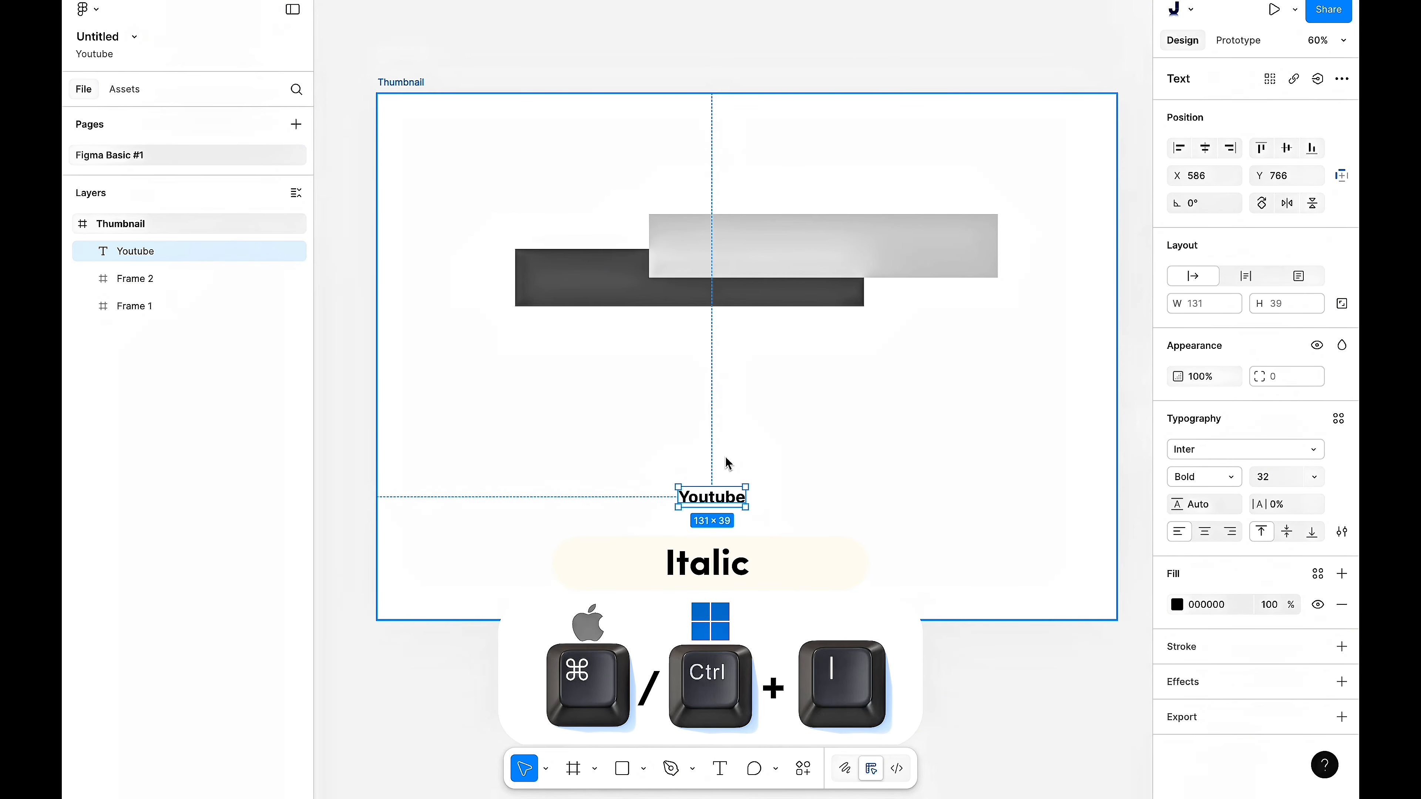
key("ctrl+i")
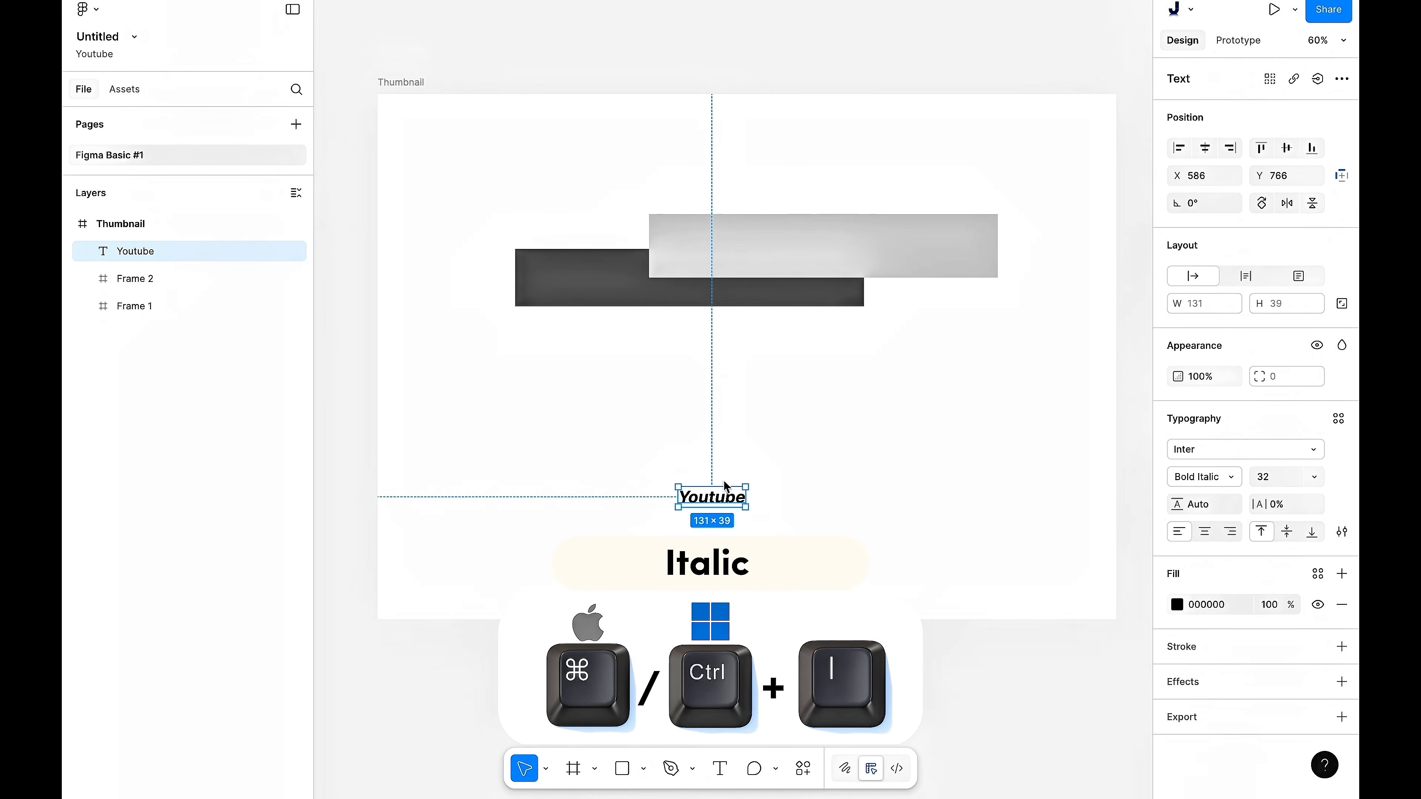
Underline the "Youtube" text in the Thumbnail frame and open its type settings.
left_click(739, 454)
left_click(727, 494)
key("ctrl+u")
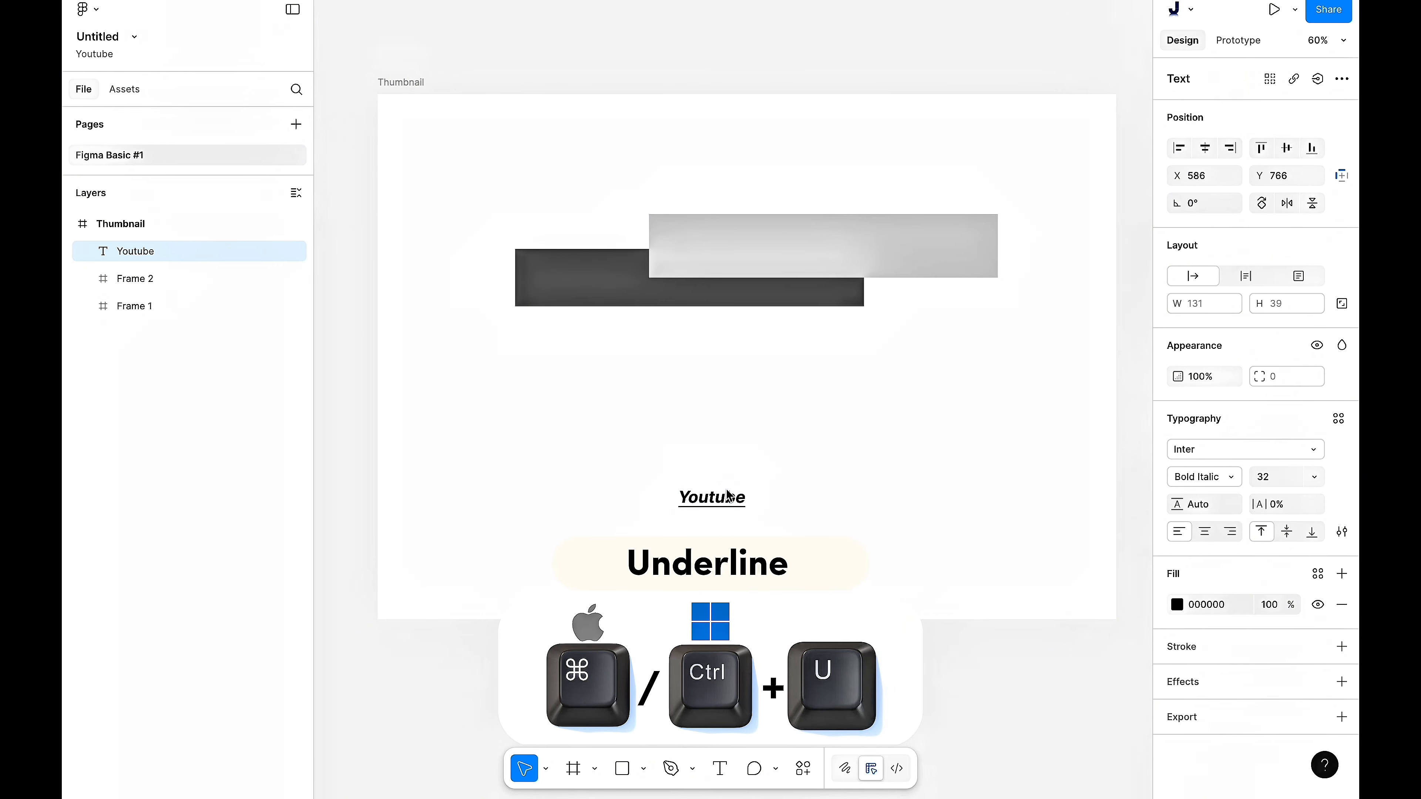
left_click(752, 414)
left_click(737, 485)
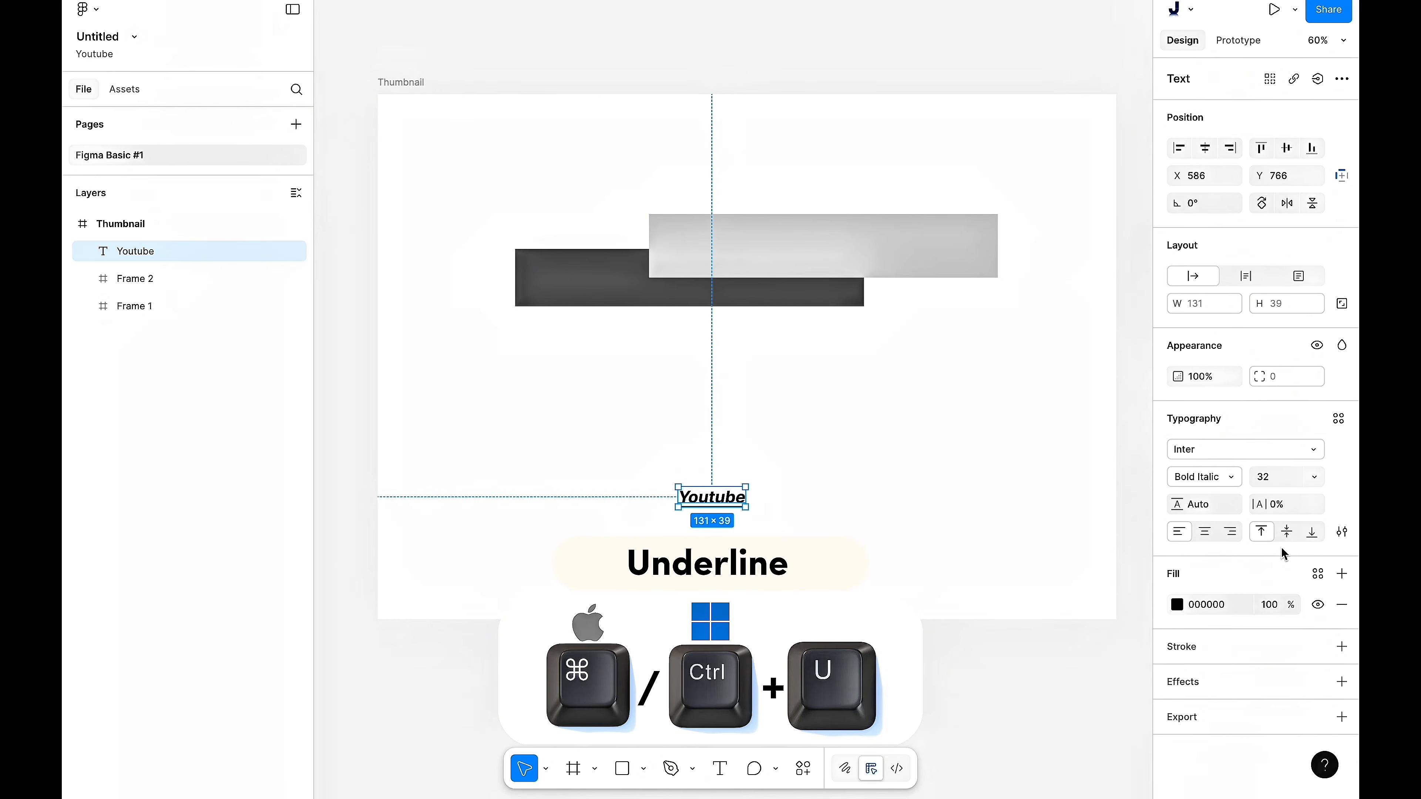
left_click(1345, 533)
left_click(879, 644)
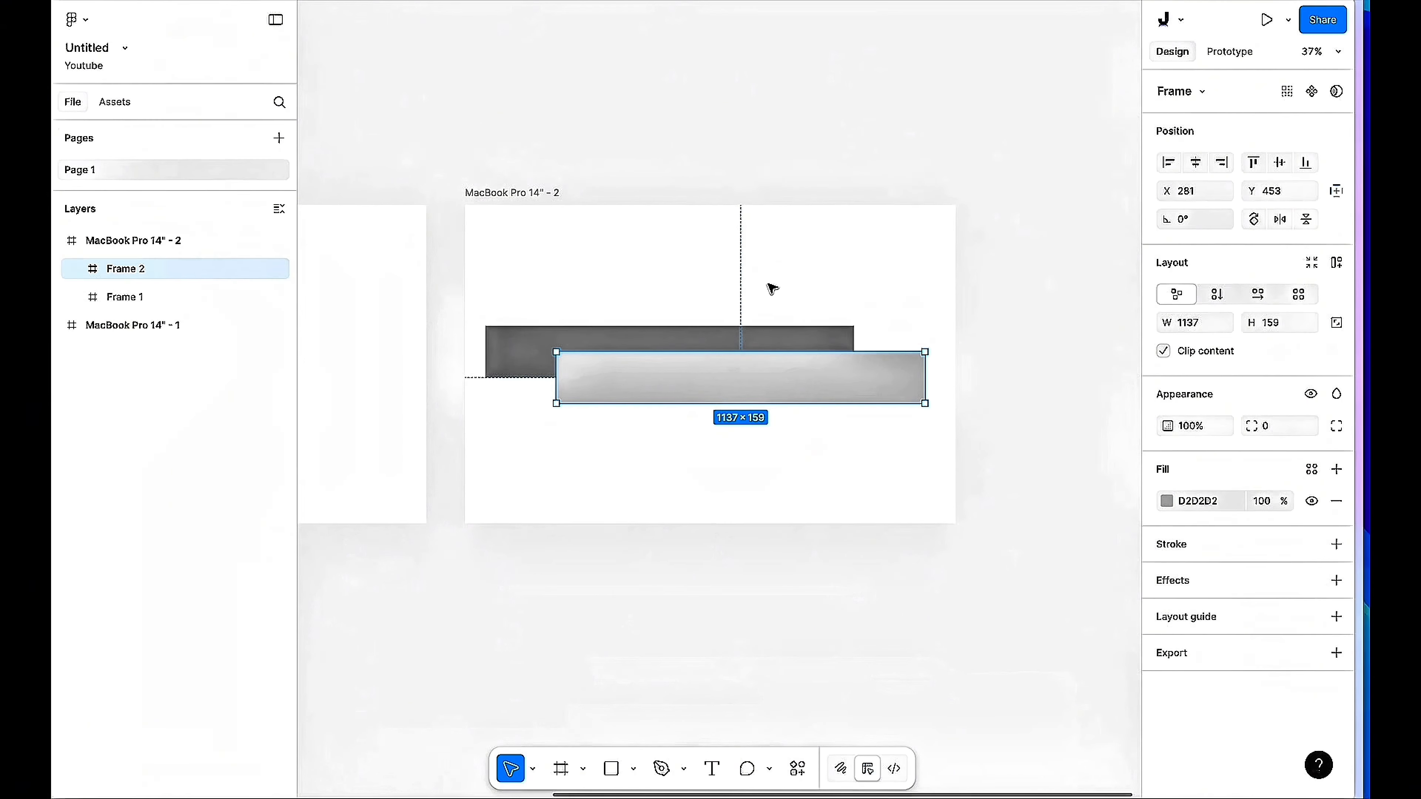
Nudge the dark bar in the MacBook Pro 14" - 2 frame upward in small increments to about Y 361.
left_click(771, 288)
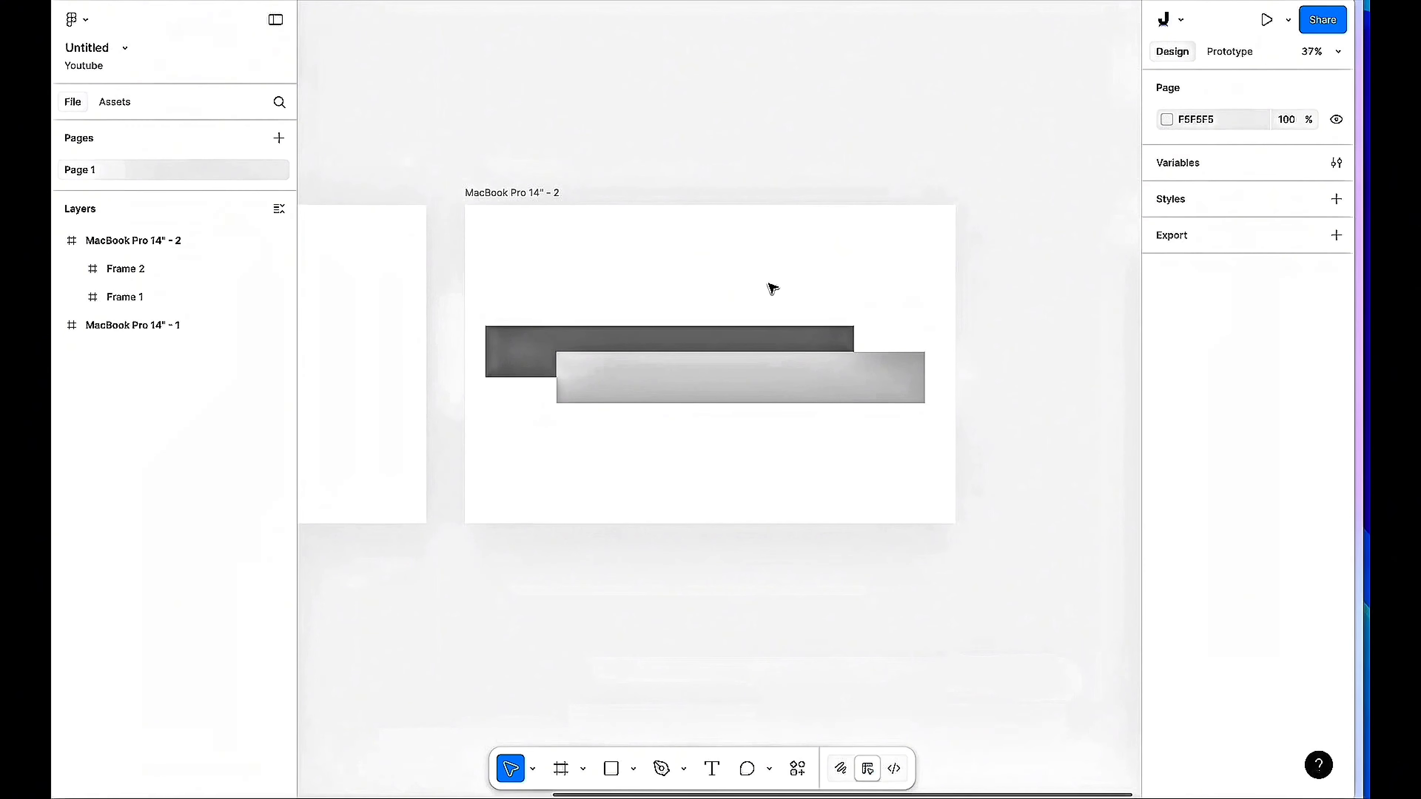
scroll(734, 302, "up", 3)
left_click(758, 348)
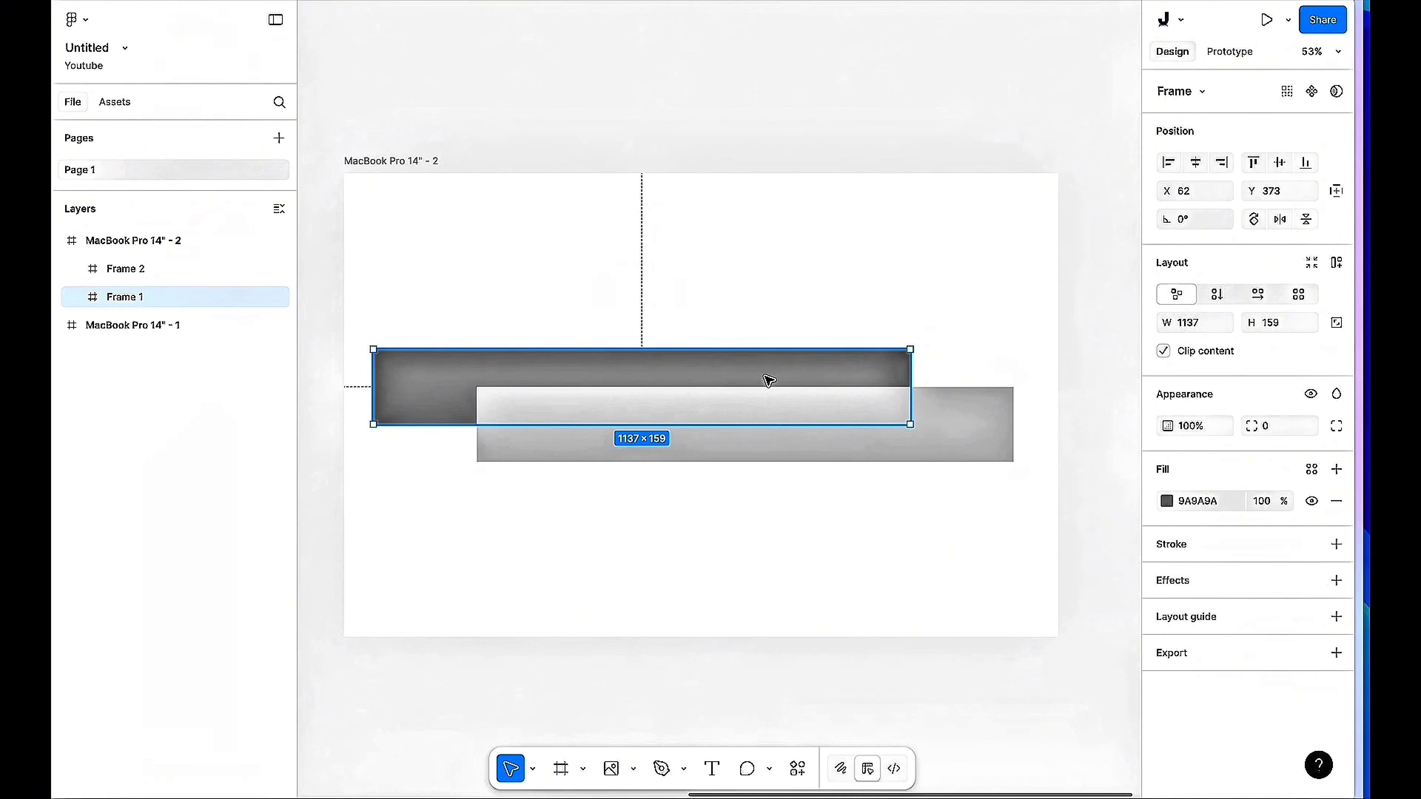
scroll(768, 303, "up", 2)
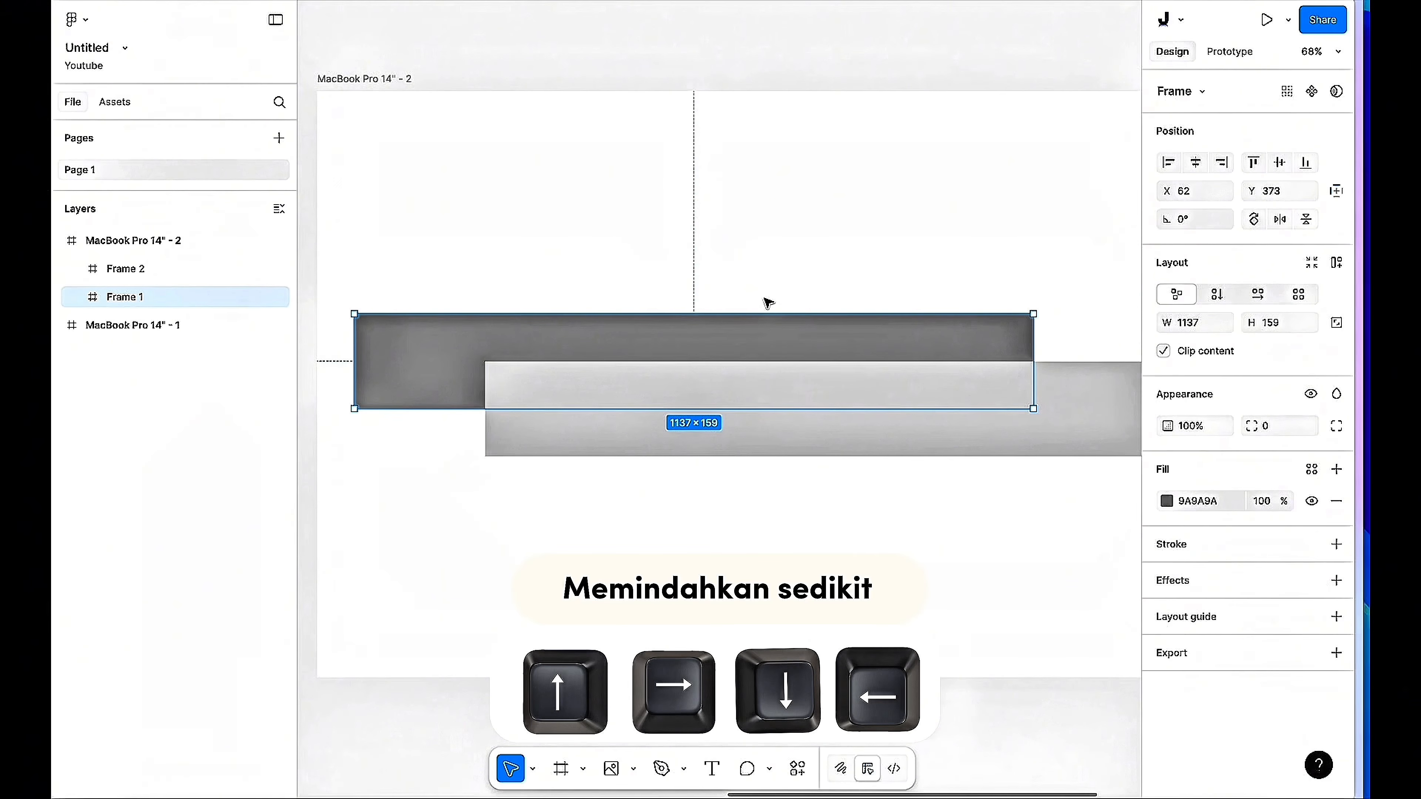
key("Up")
key("Up")
key("Up")
key("Up")
key("Up")
key("Up")
key("Up")
key("Up")
key("Up")
key("Up")
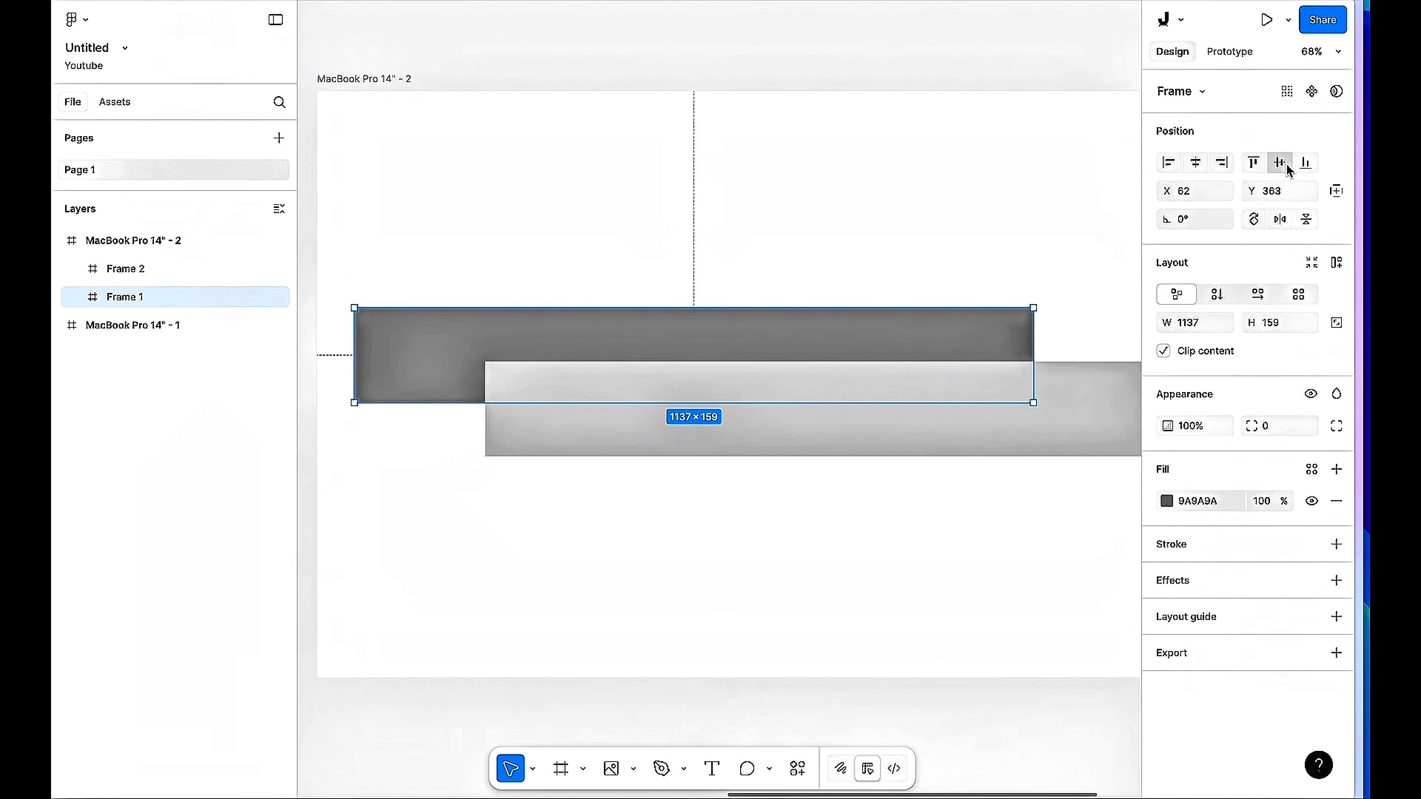
key("Up")
key("Up")
key("Up")
key("Up")
key("Up")
key("Up")
key("Up")
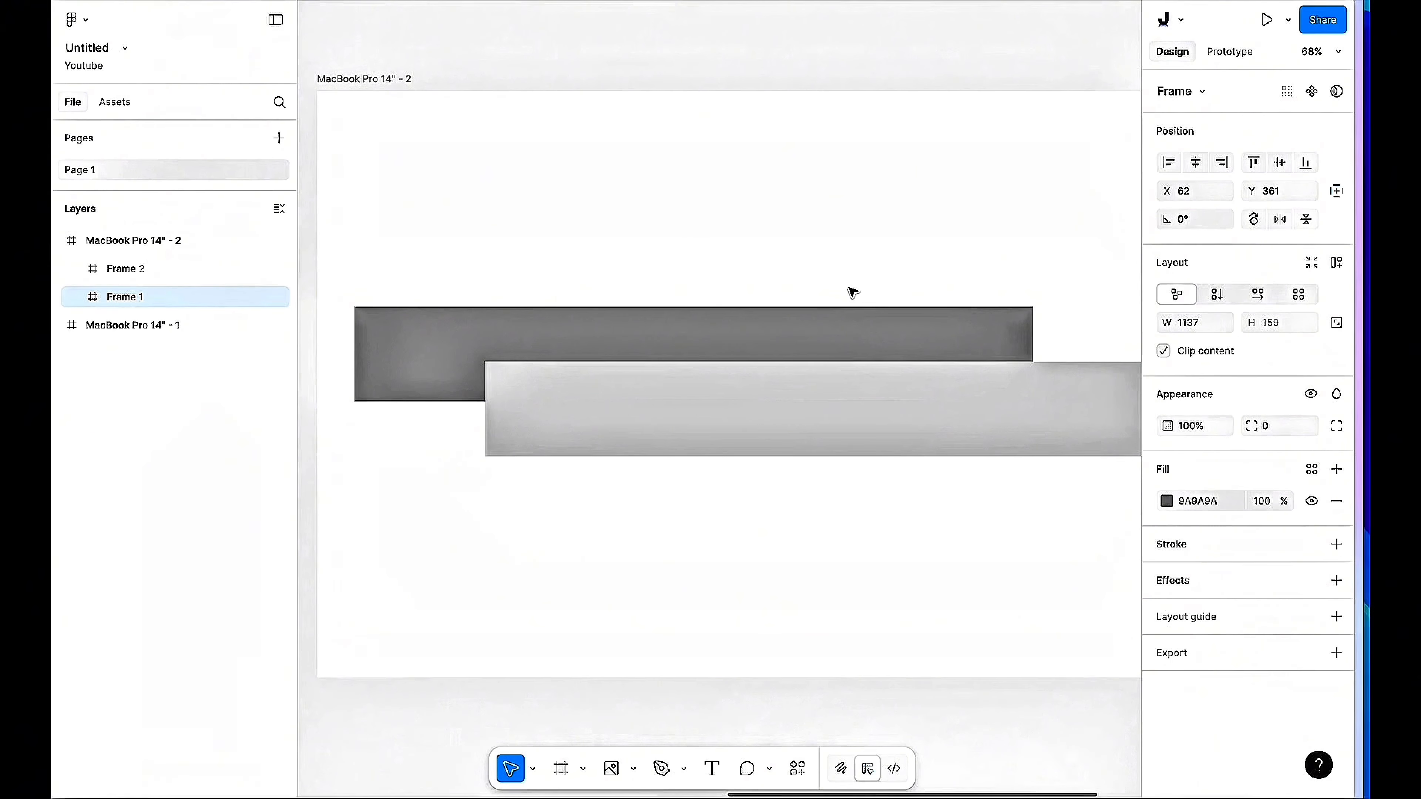
Nudge the dark bar back down to Y 373 and right to X 64.
key("Down")
key("Down")
key("Down")
key("Down")
key("Down")
key("Down")
key("Down")
key("Down")
key("Down")
key("Down")
key("Down")
key("Down")
key("Down")
key("Down")
key("Down")
key("Down")
key("Down")
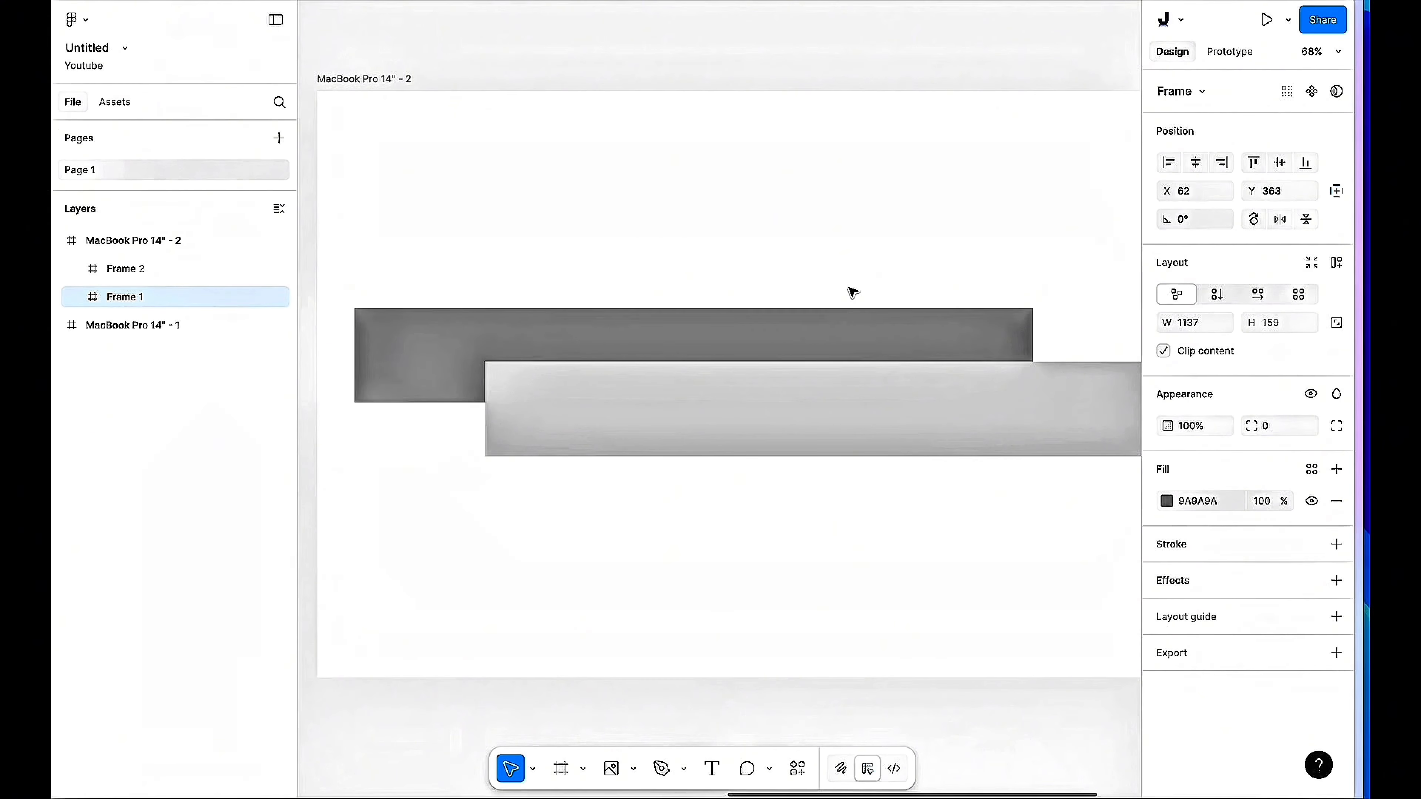
key("Right")
key("Right")
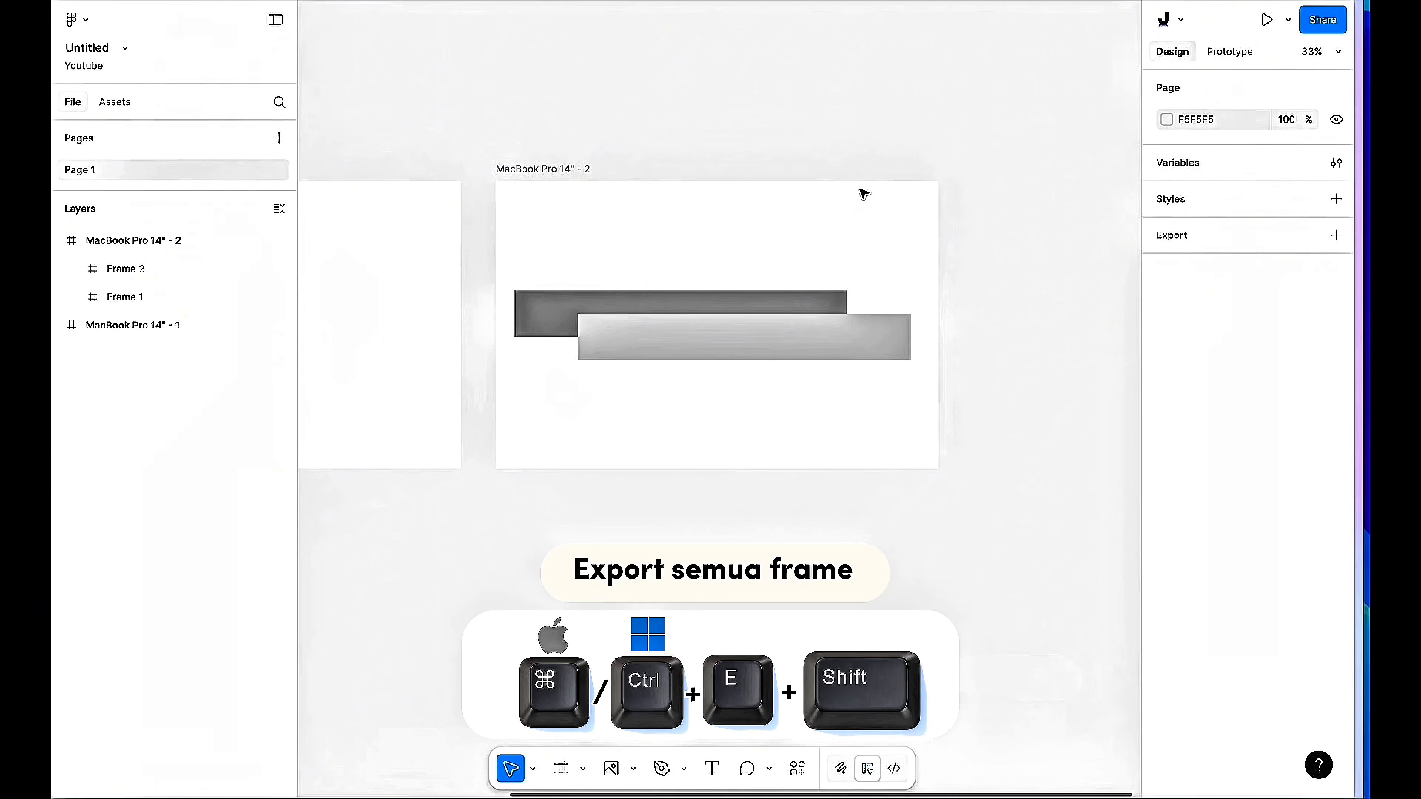
Open the export dialog for the MacBook Pro 14" - 2 frame, dismiss it and examine the frame's export settings.
left_click(566, 176)
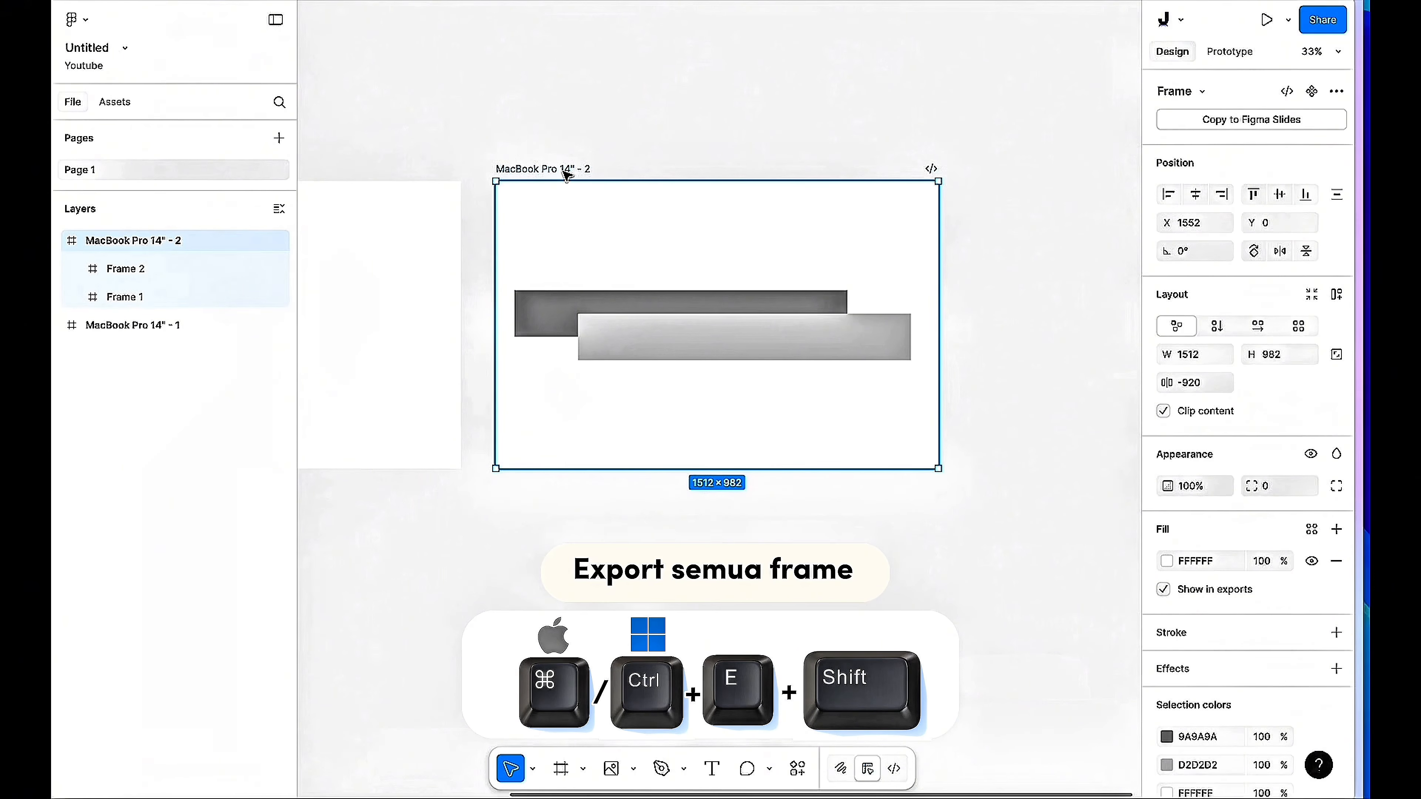
key("ctrl+shift+e")
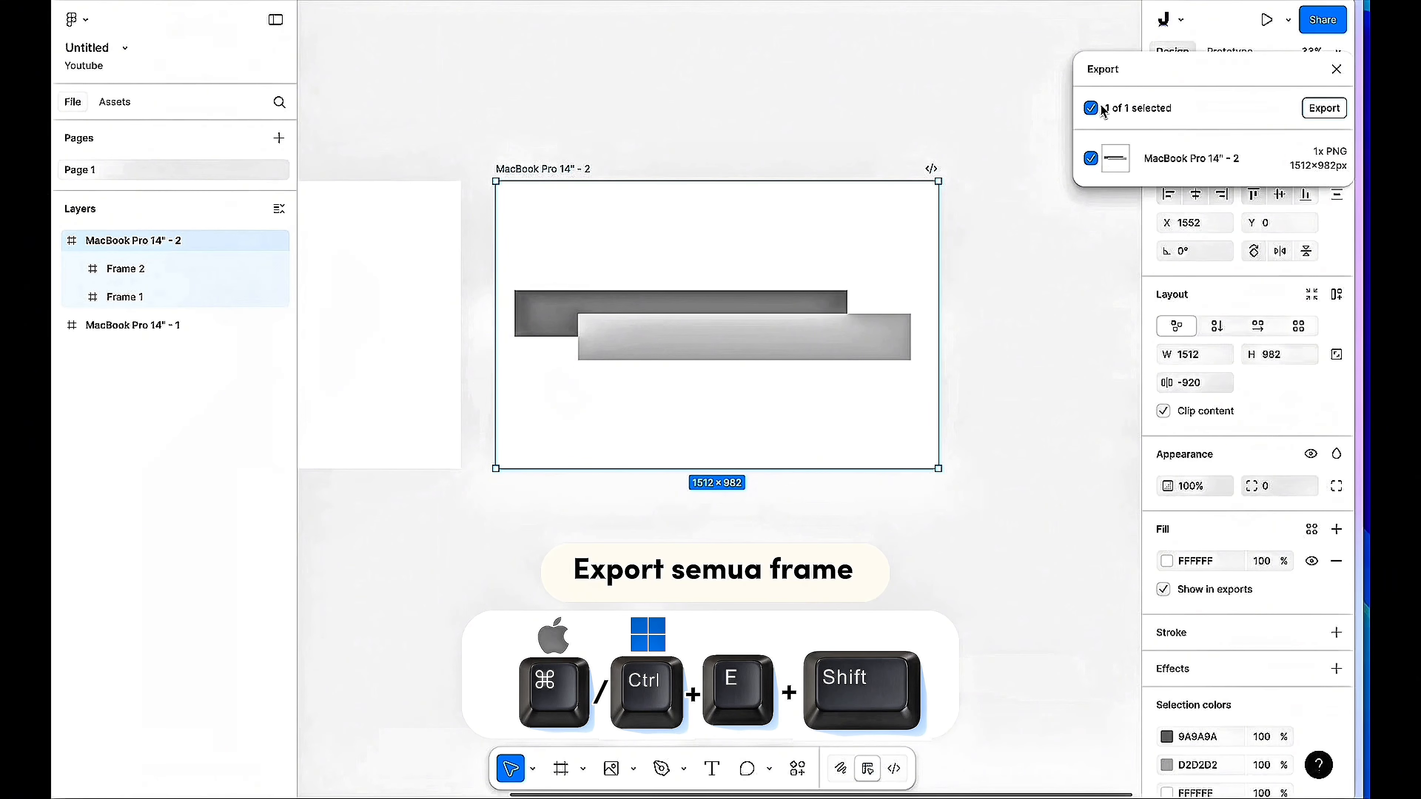
left_click(1158, 273)
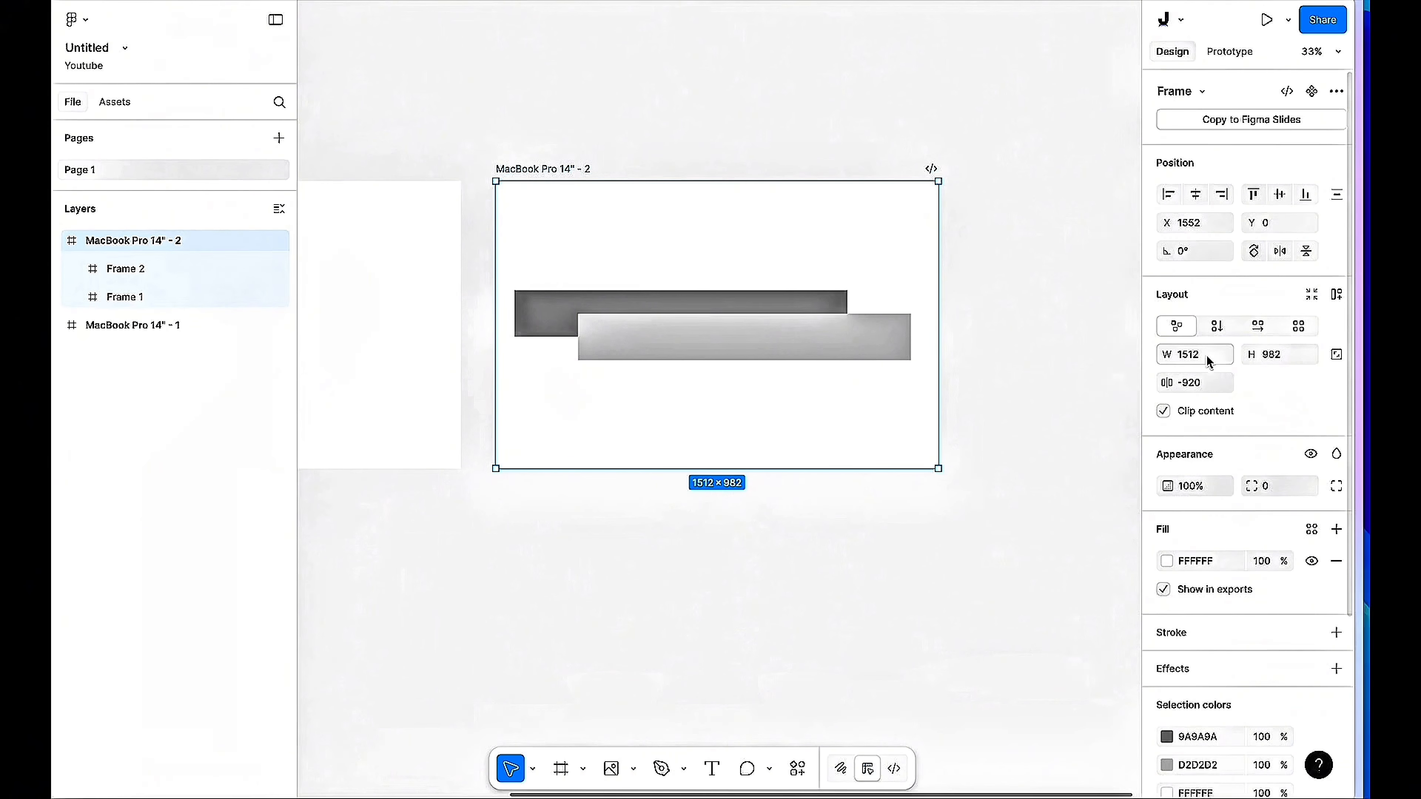
scroll(1208, 361, "down", 5)
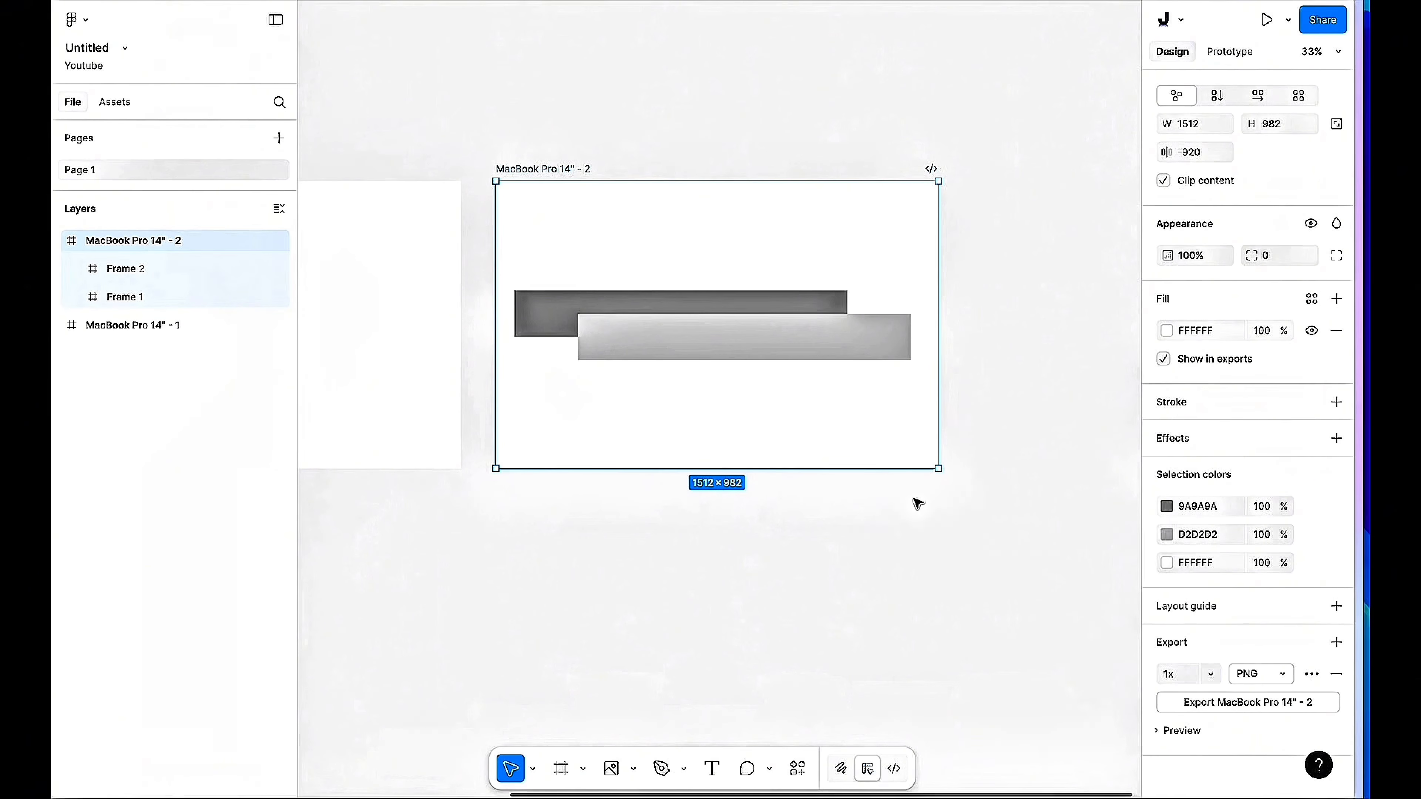
left_click(674, 164)
scroll(674, 163, "down", 2)
Exclude the MacBook Pro 14" - 2 frame from the items chosen in its export dialog and close the dialog.
left_click(613, 166)
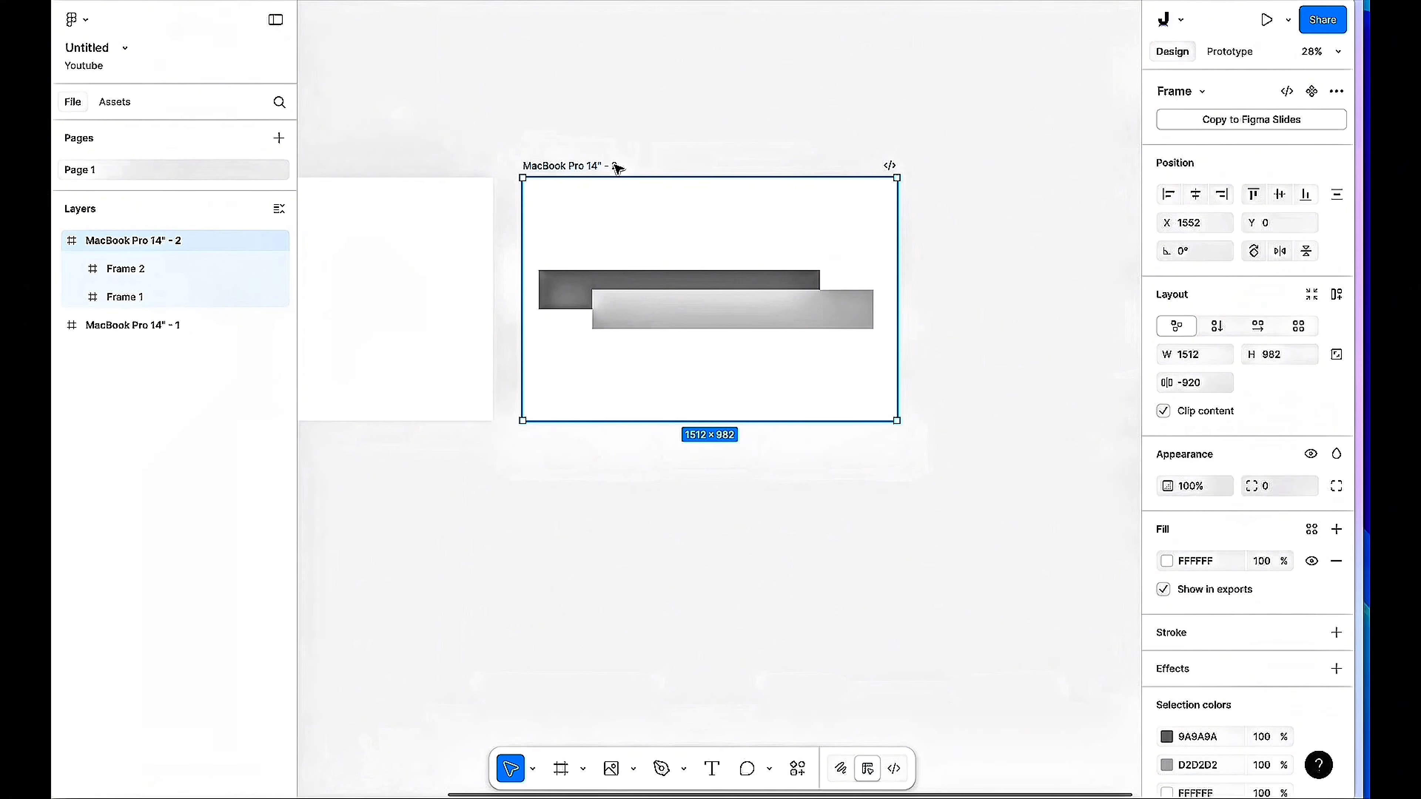
key("ctrl+shift+e")
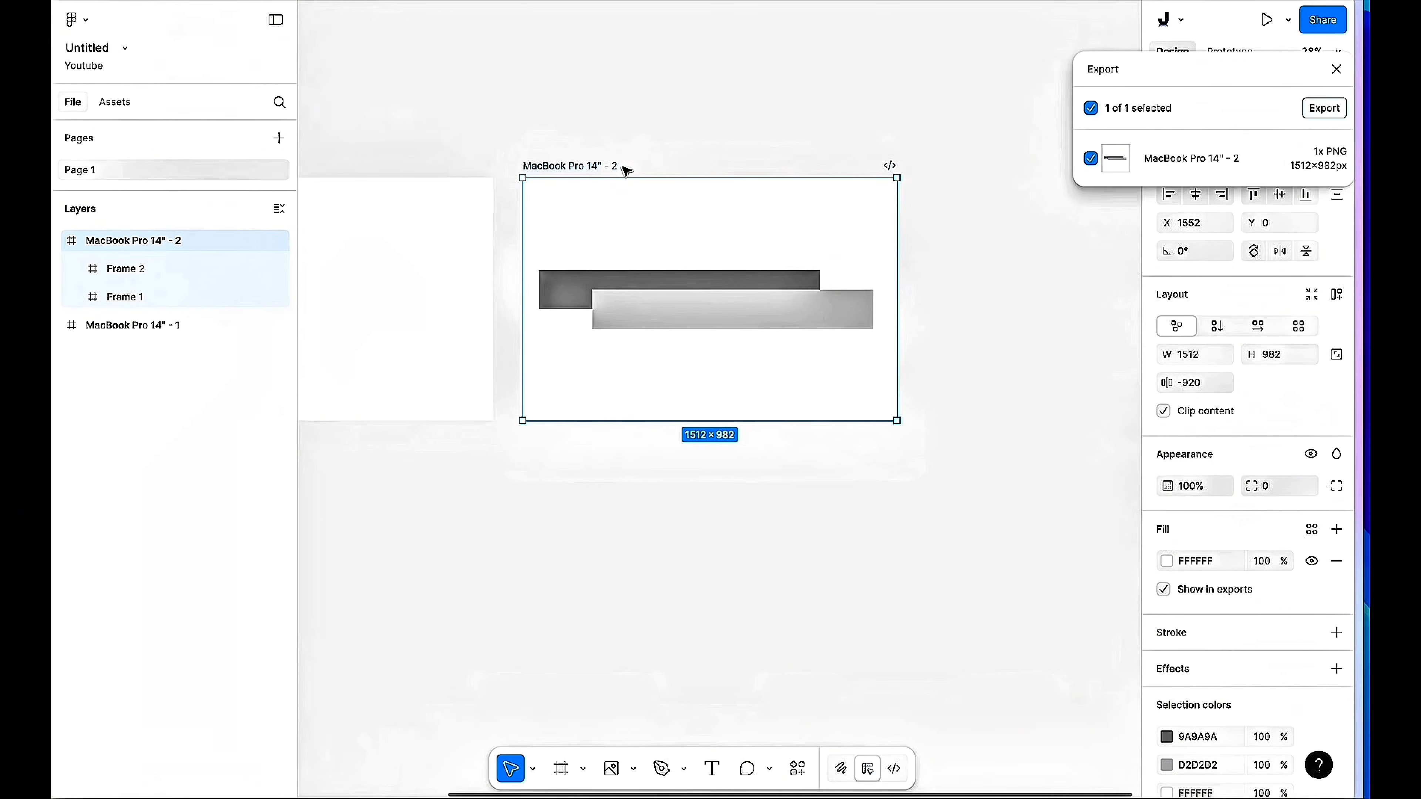
left_click(1092, 109)
left_click(1072, 134)
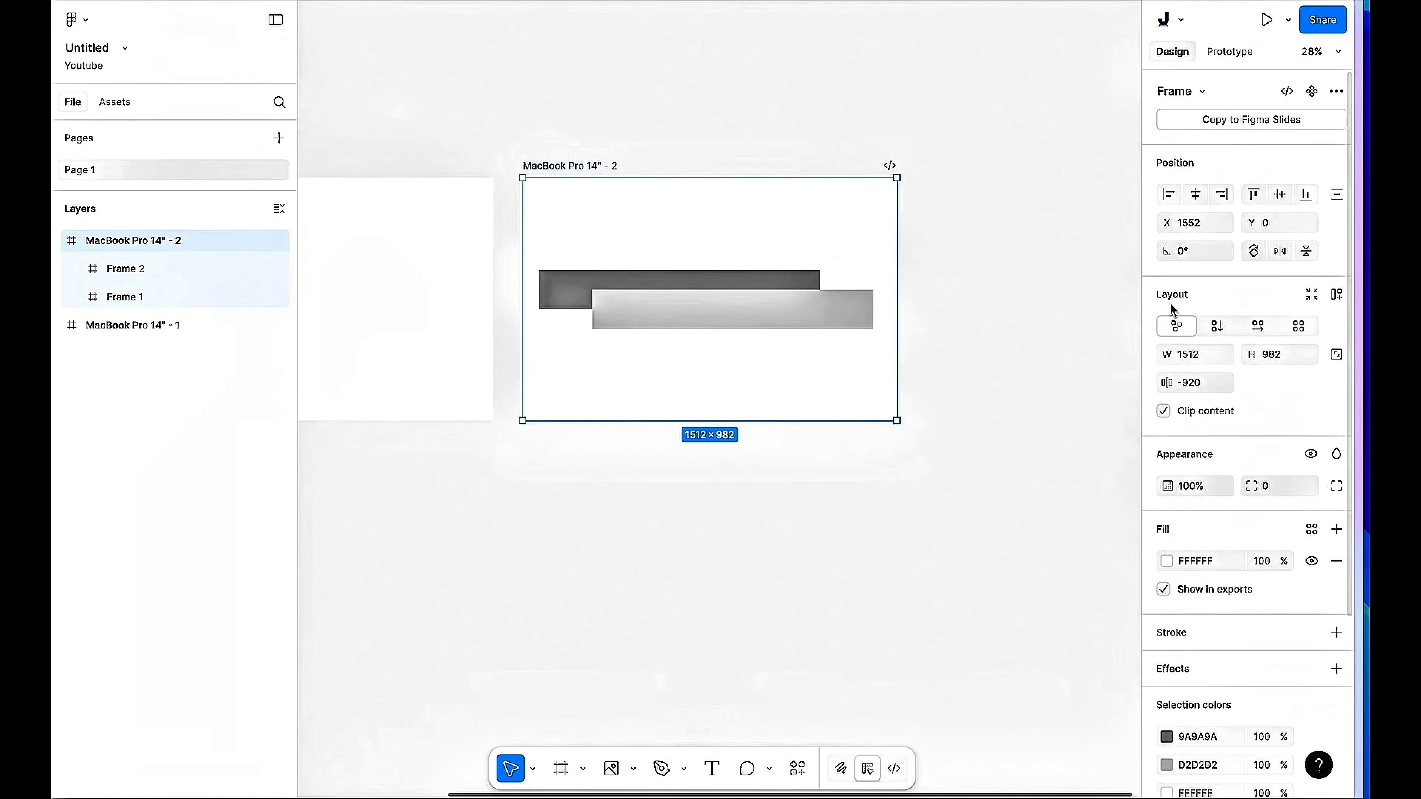
scroll(1208, 309, "down", 4)
scroll(986, 146, "up", 3)
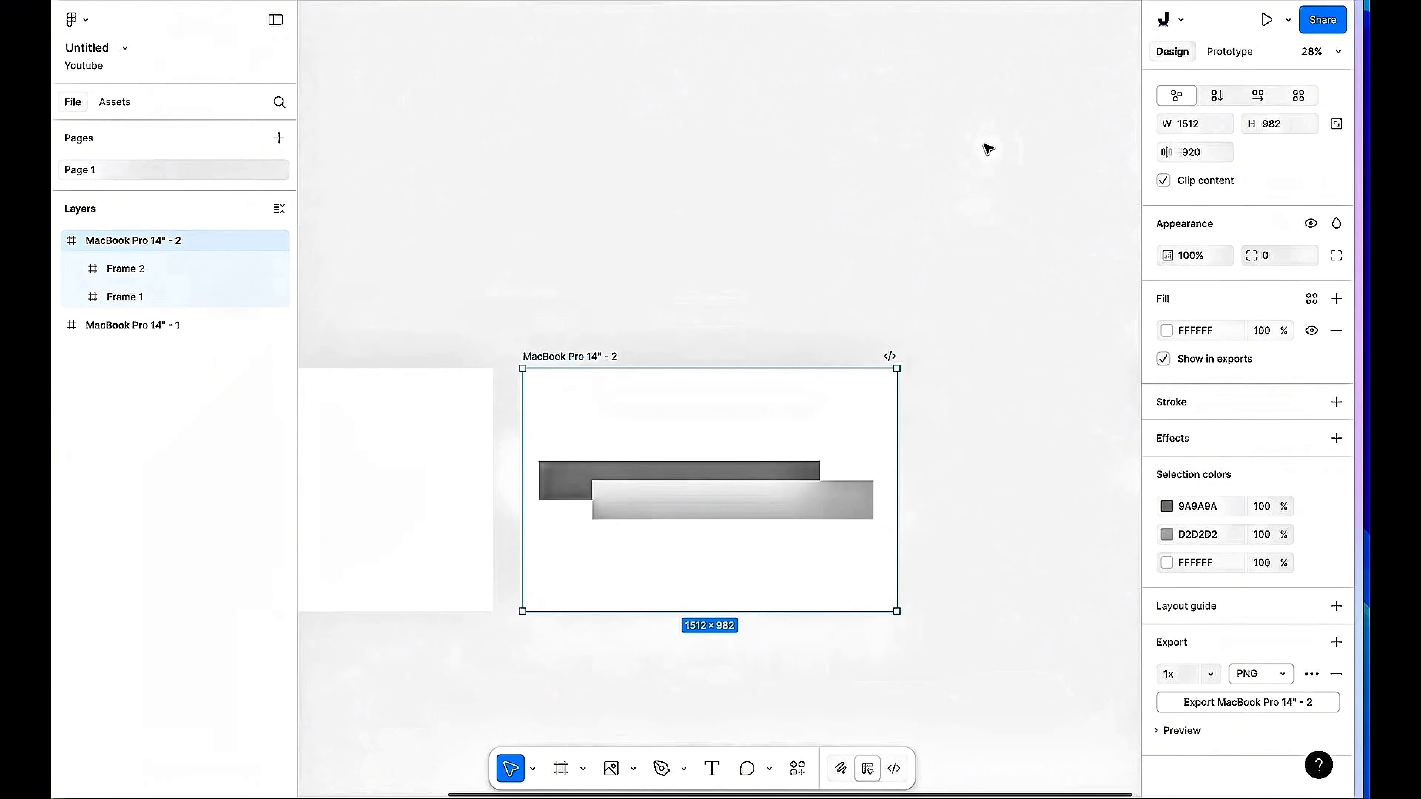
Check the export dialog for the MacBook Pro 14" - 1 frame and dismiss it.
scroll(819, 278, "left", 6)
left_click(672, 364)
key("ctrl+shift+e")
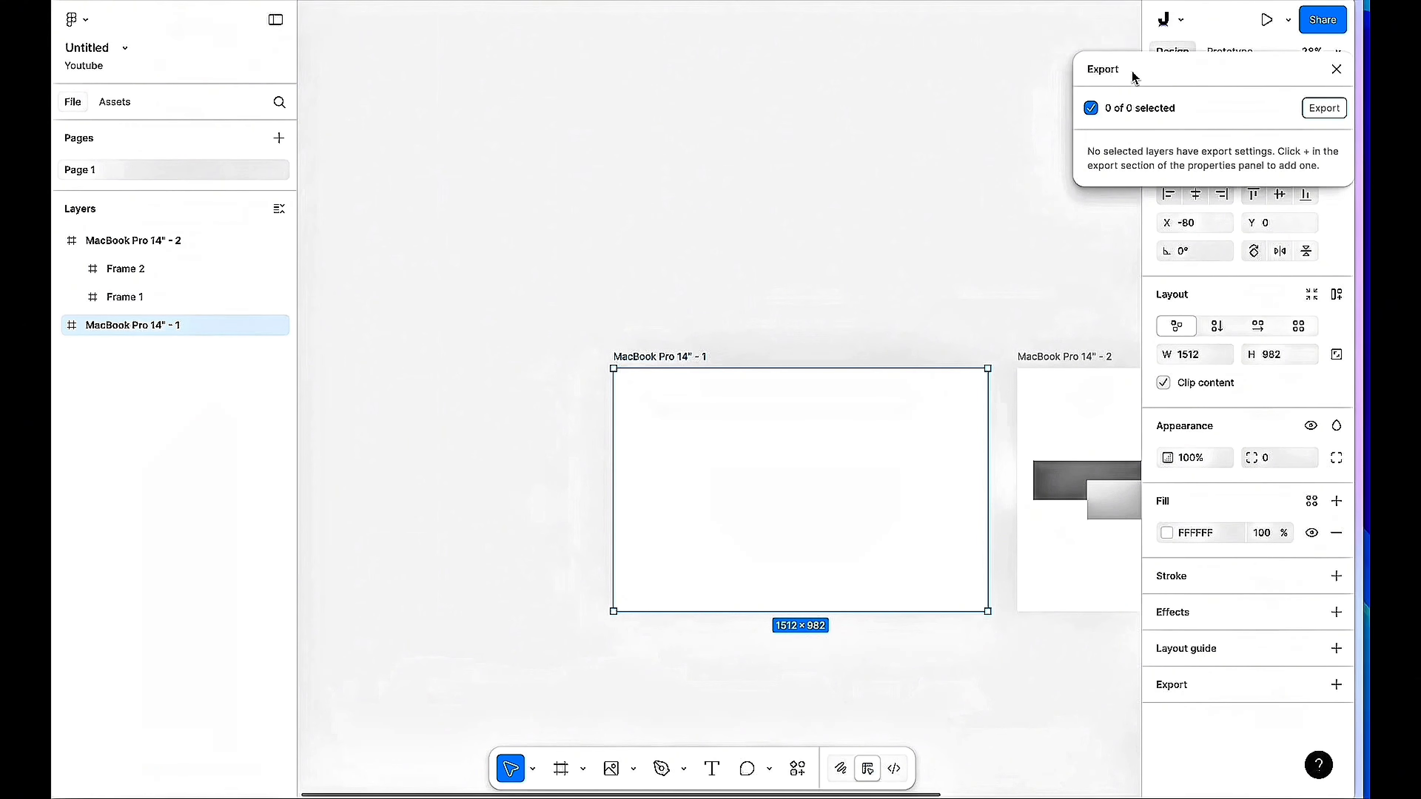
left_click(949, 270)
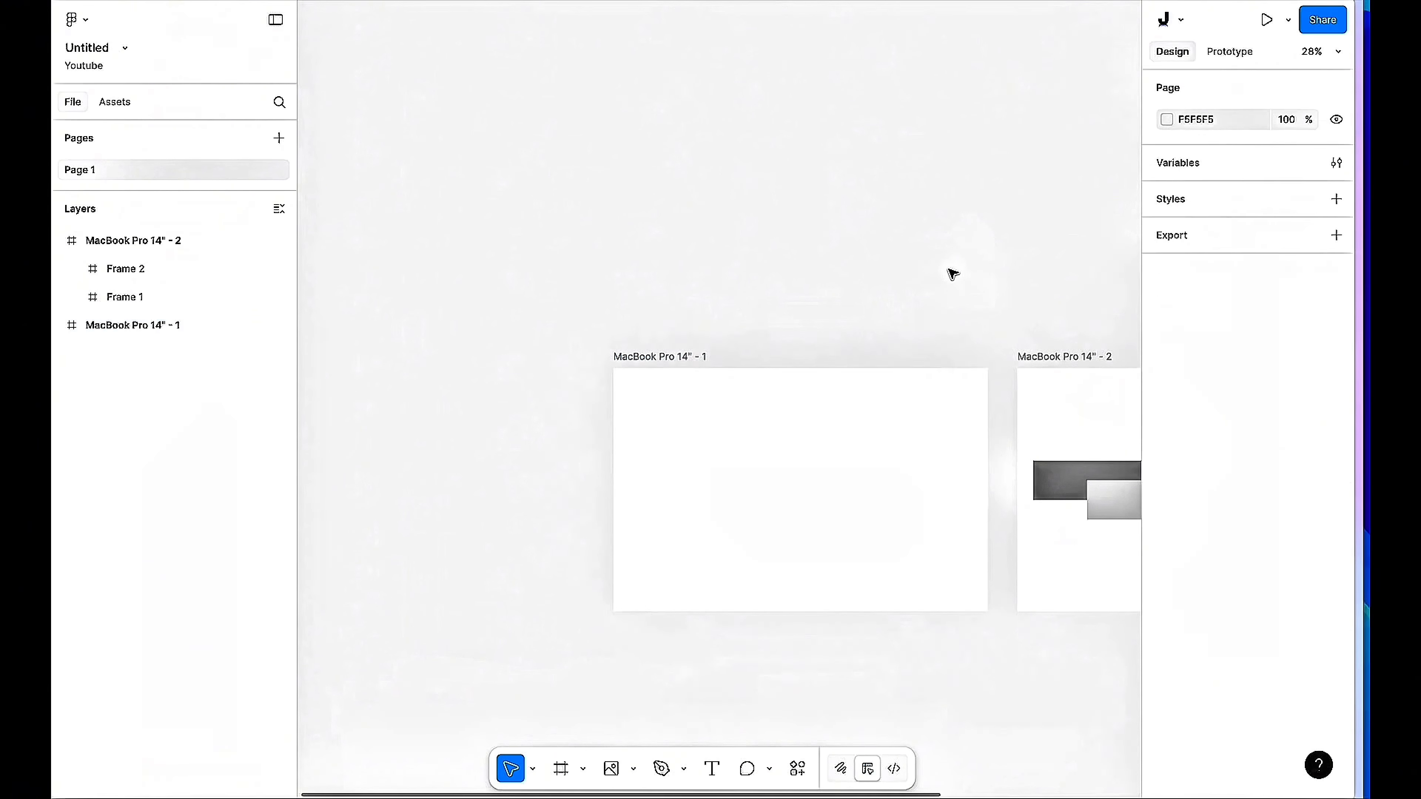
Reopen the export dialog for the MacBook Pro 14" - 2 frame, toggle the all-items choice and close it.
scroll(950, 270, "right", 3)
scroll(950, 270, "down", 2)
left_click(949, 275)
scroll(1264, 566, "down", 4)
scroll(851, 305, "right", 5)
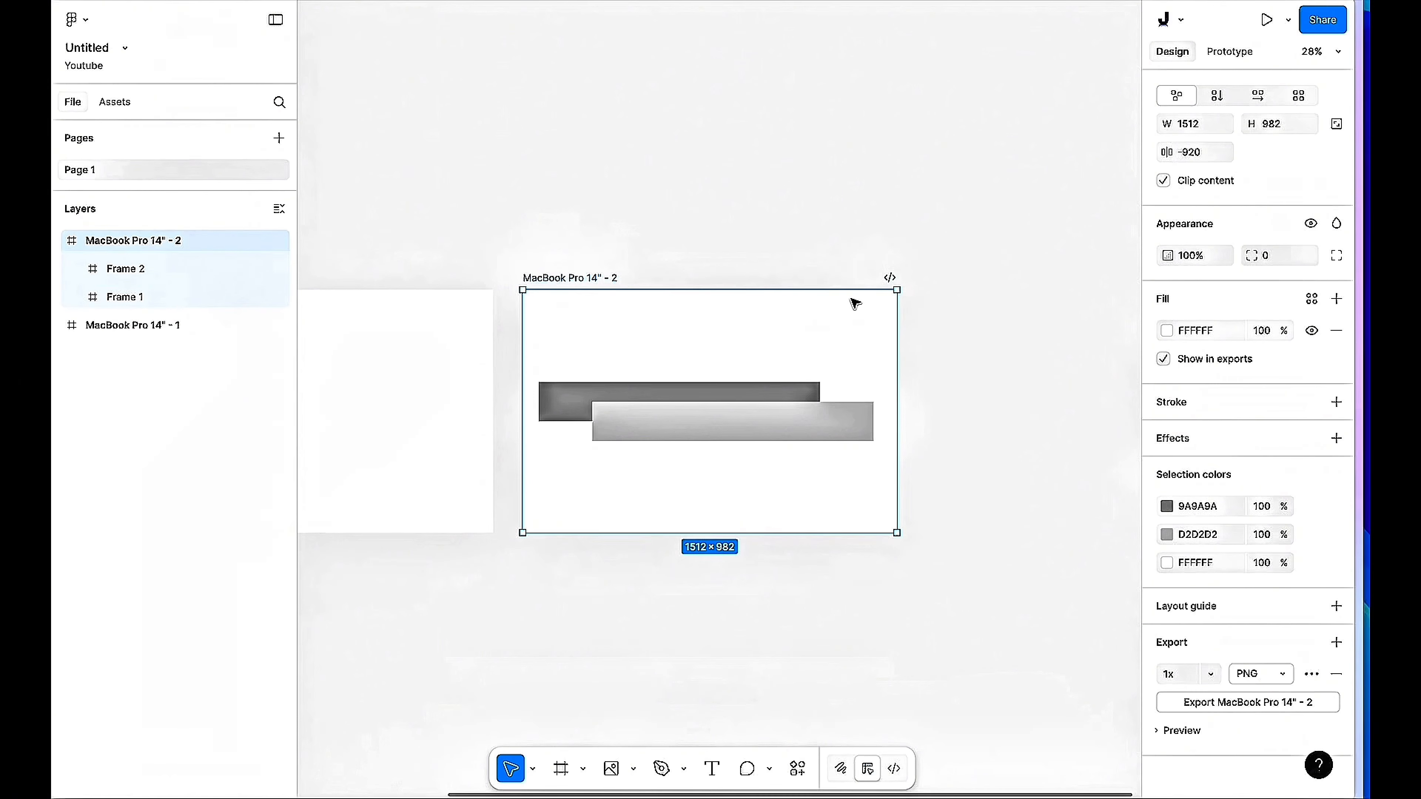
key("ctrl+shift+e")
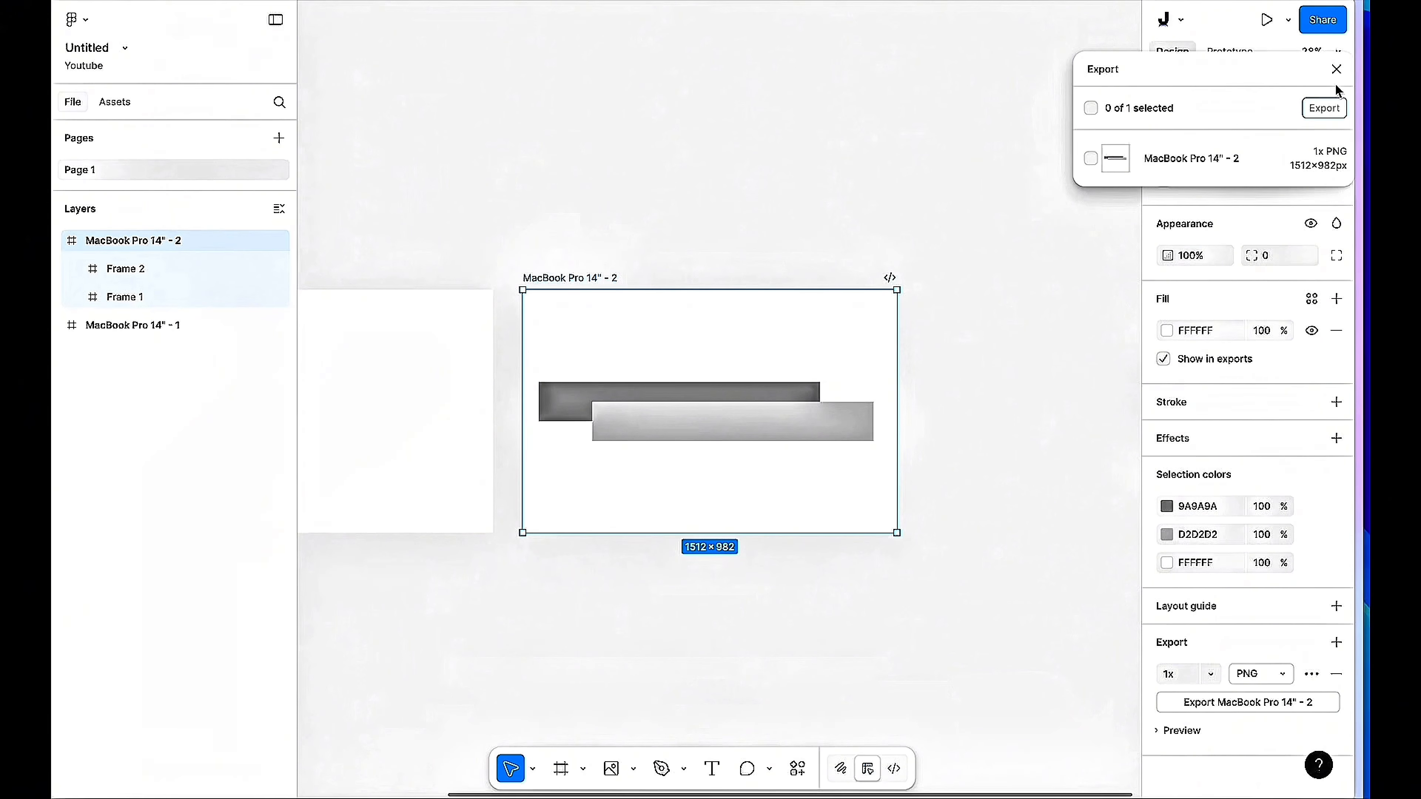
left_click(1091, 107)
left_click(1091, 108)
left_click(539, 260)
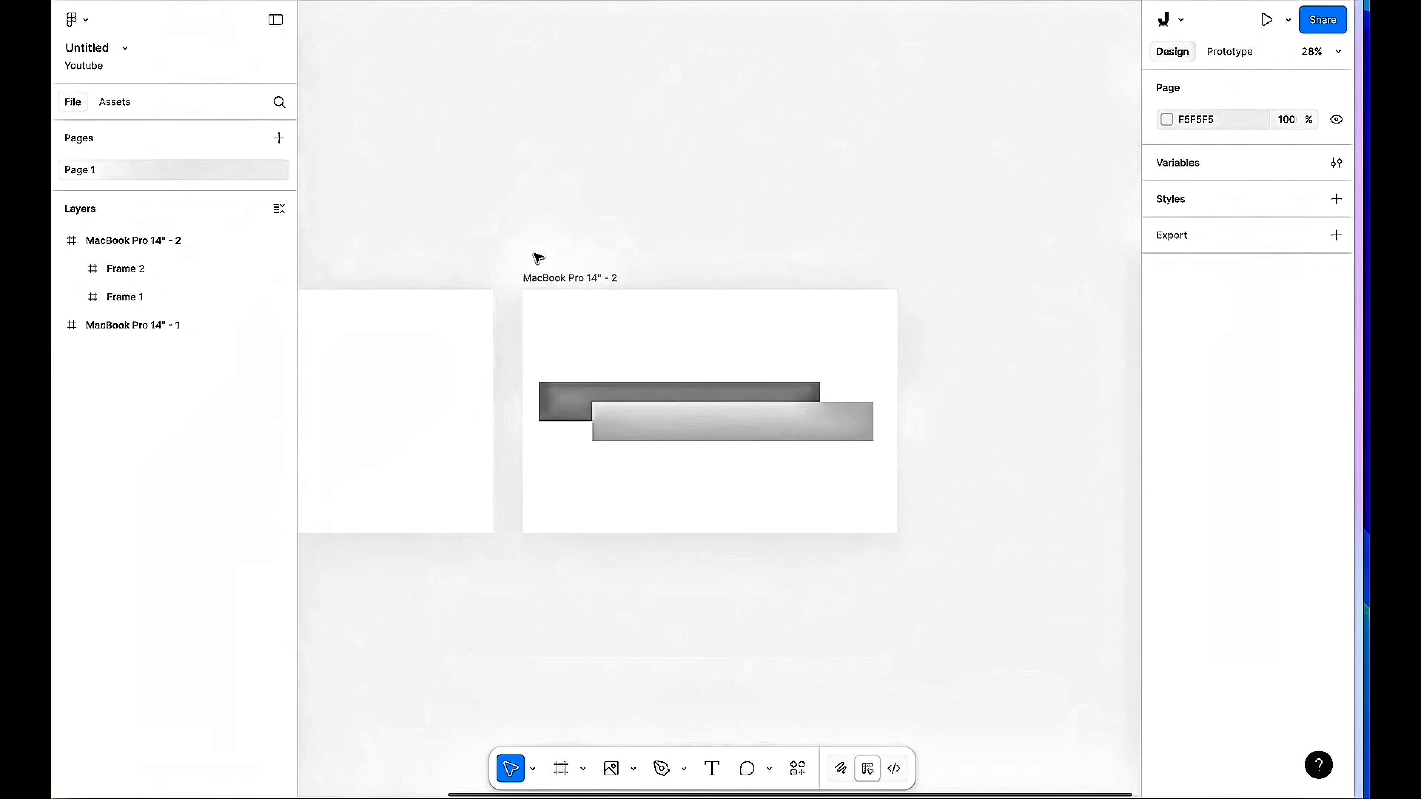
Select both MacBook Pro frames together and clear the selection.
scroll(676, 232, "down", 3)
scroll(460, 228, "left", 5)
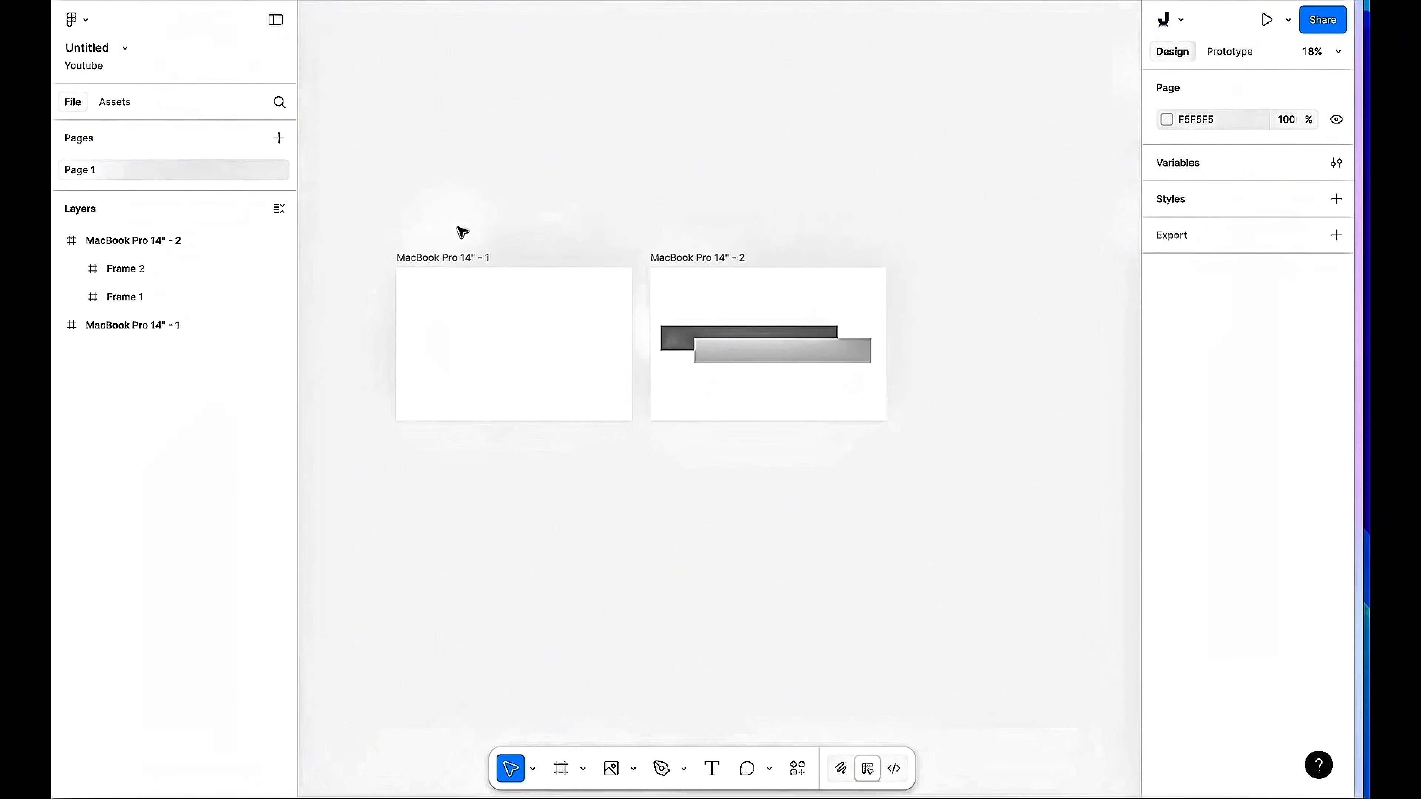
left_click_drag(441, 219, 1040, 485)
left_click(925, 118)
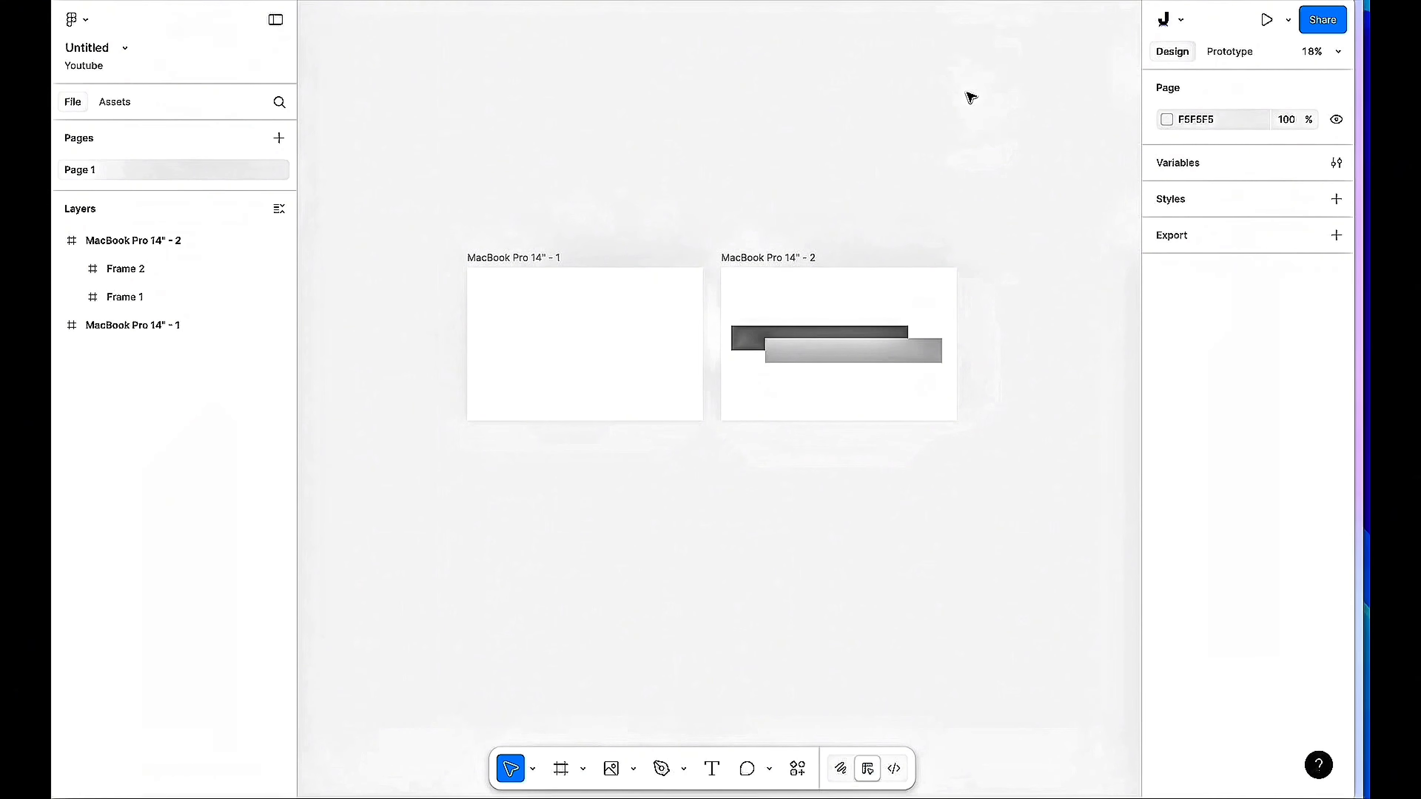
Open Actions, view the available plugins and widgets, and close it.
key("super+slash")
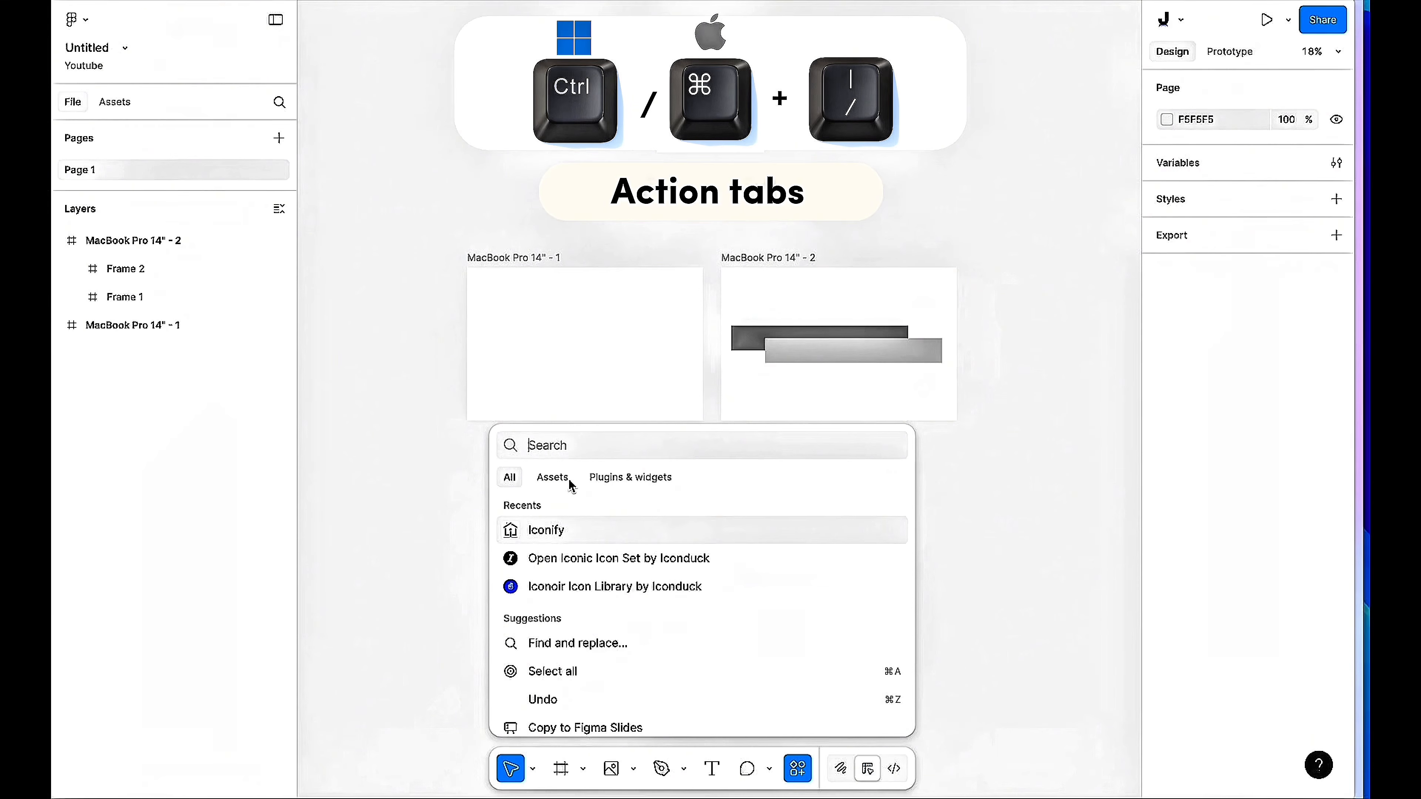
left_click(640, 480)
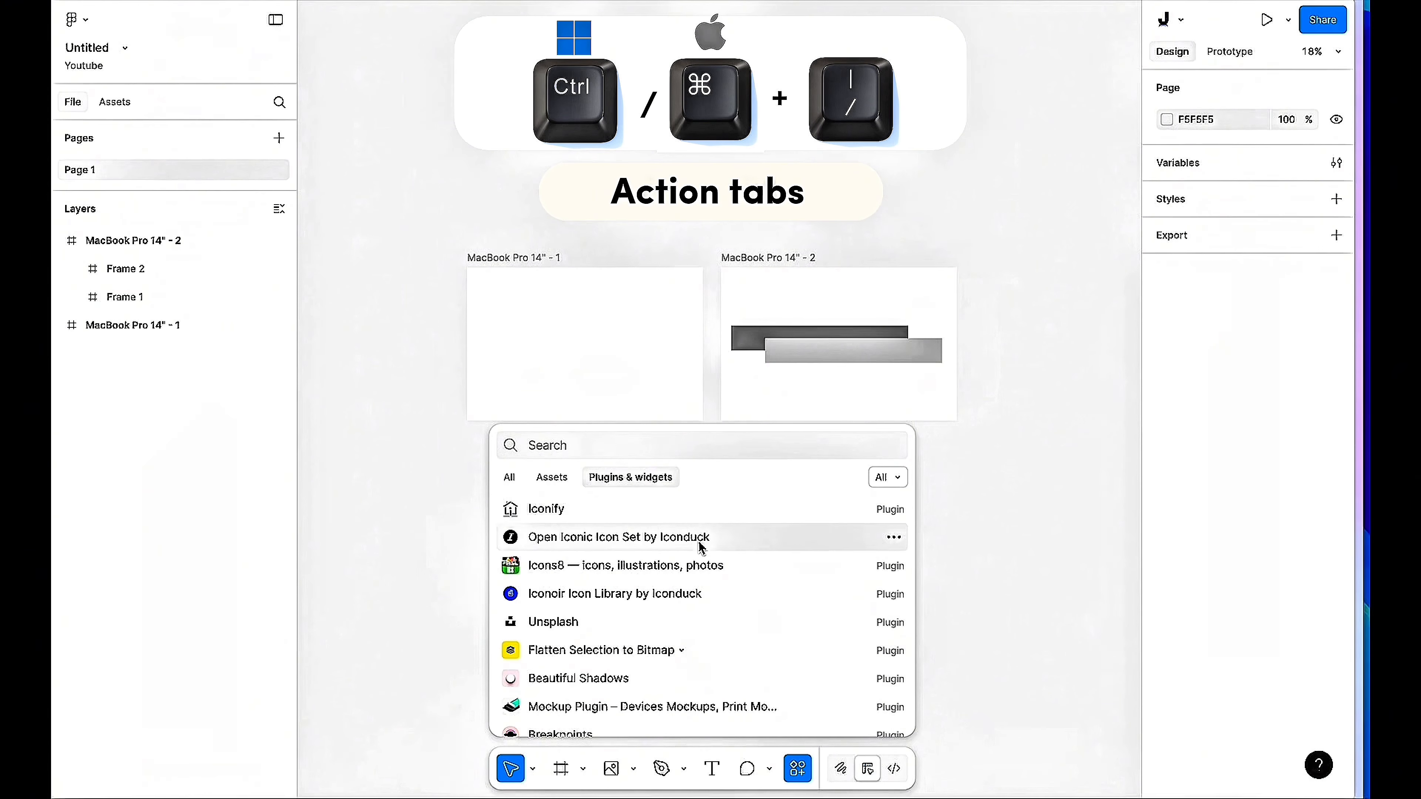
left_click(973, 457)
Show the list filtered to plugins only from the canvas context commands and close it.
right_click(884, 231)
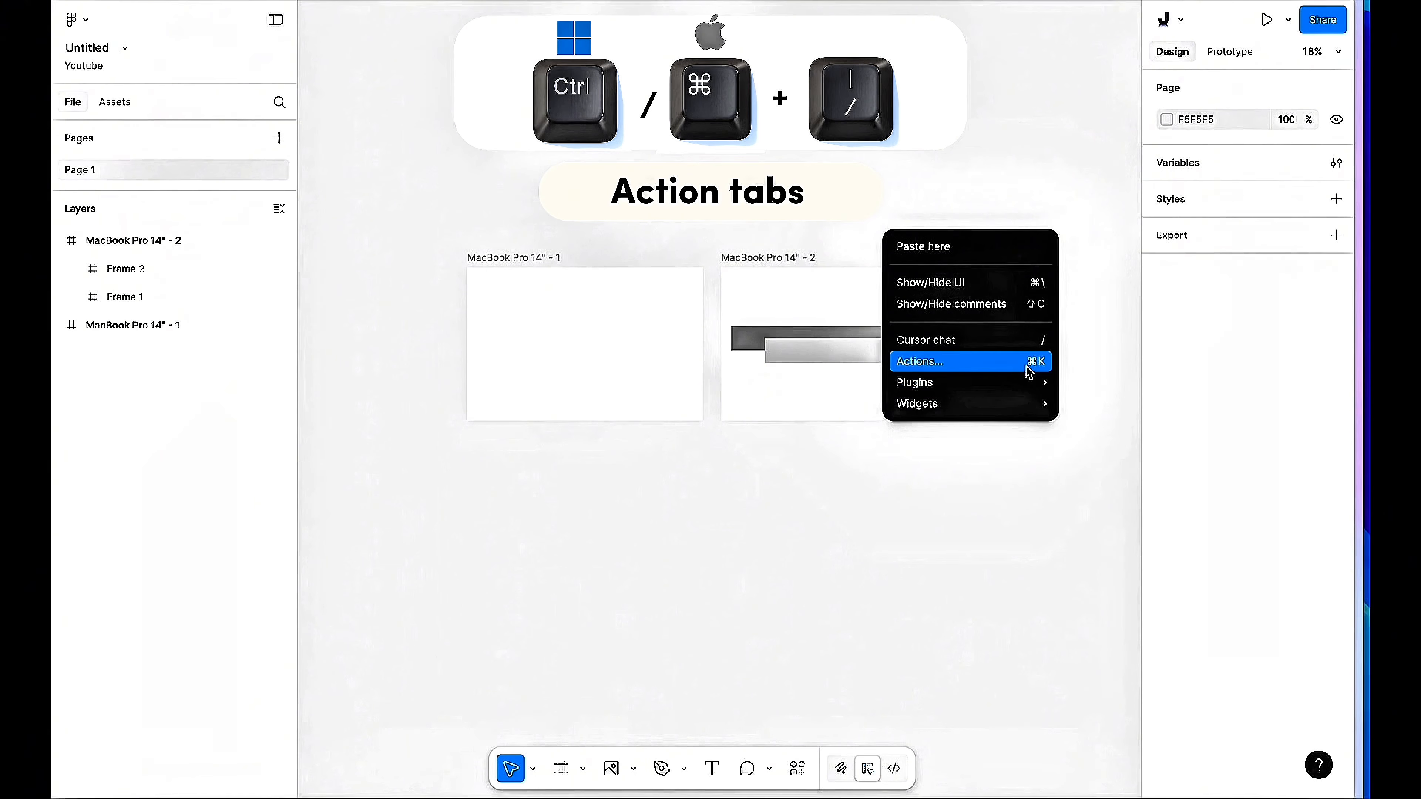
left_click(1118, 528)
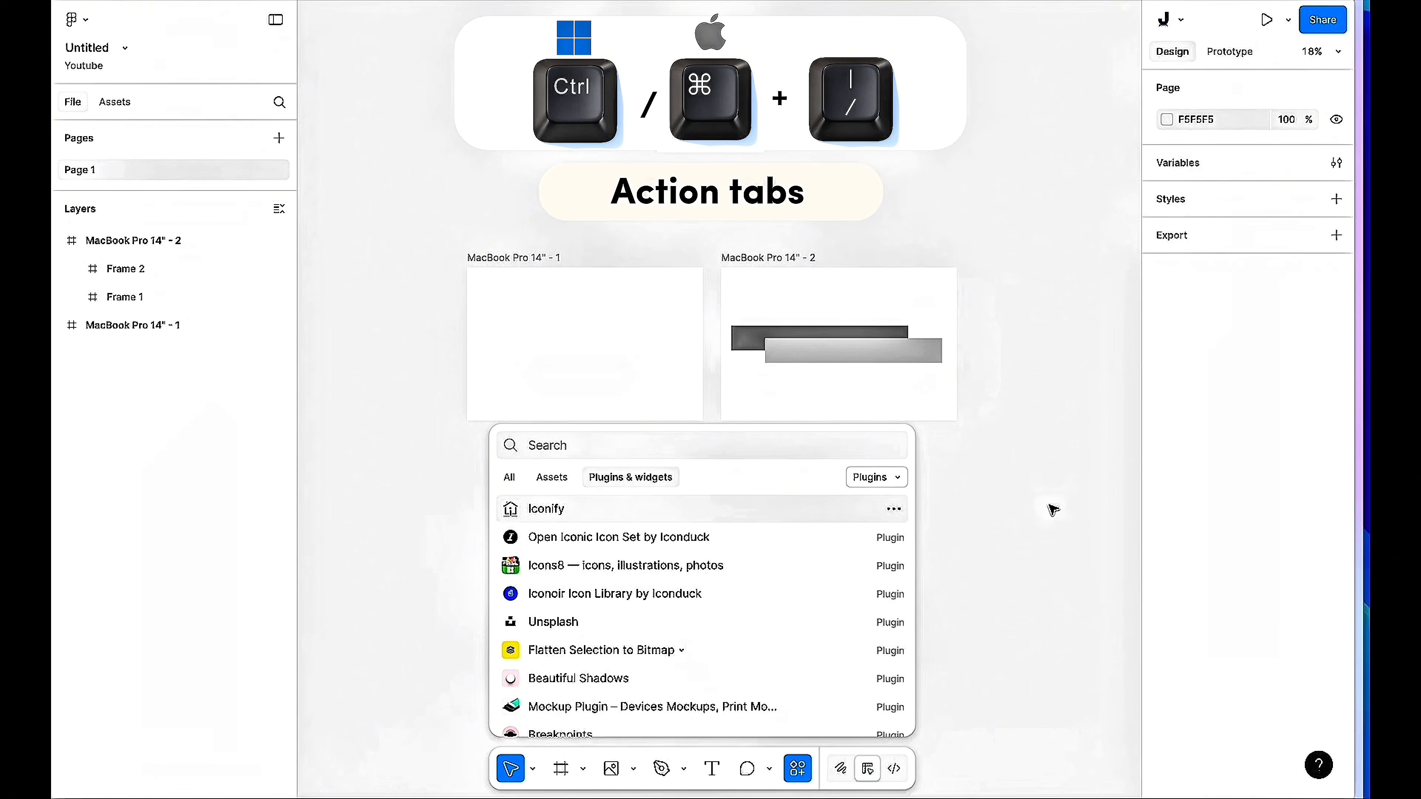
left_click(990, 460)
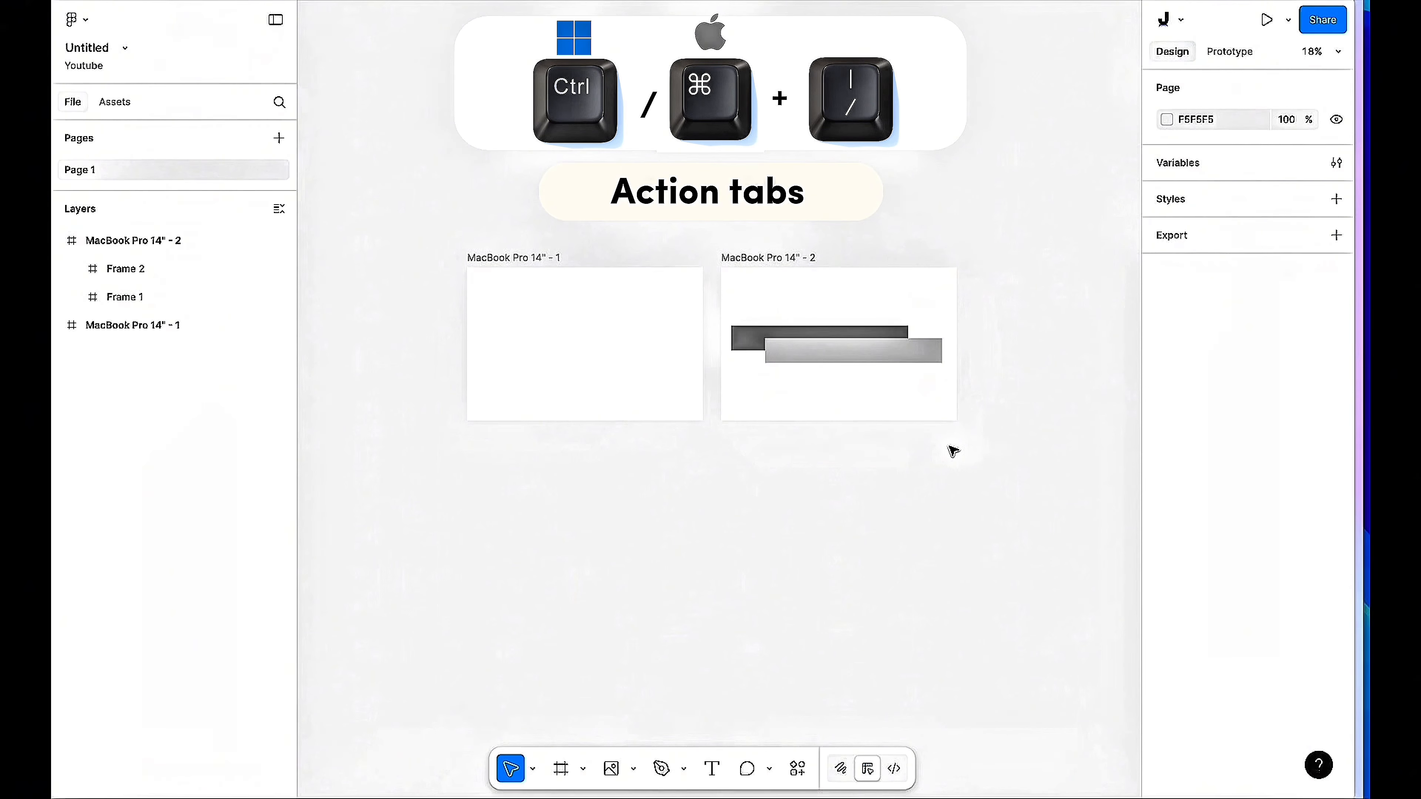
Reopen Actions, look through its recent items and suggestions, and dismiss it.
key("super+slash")
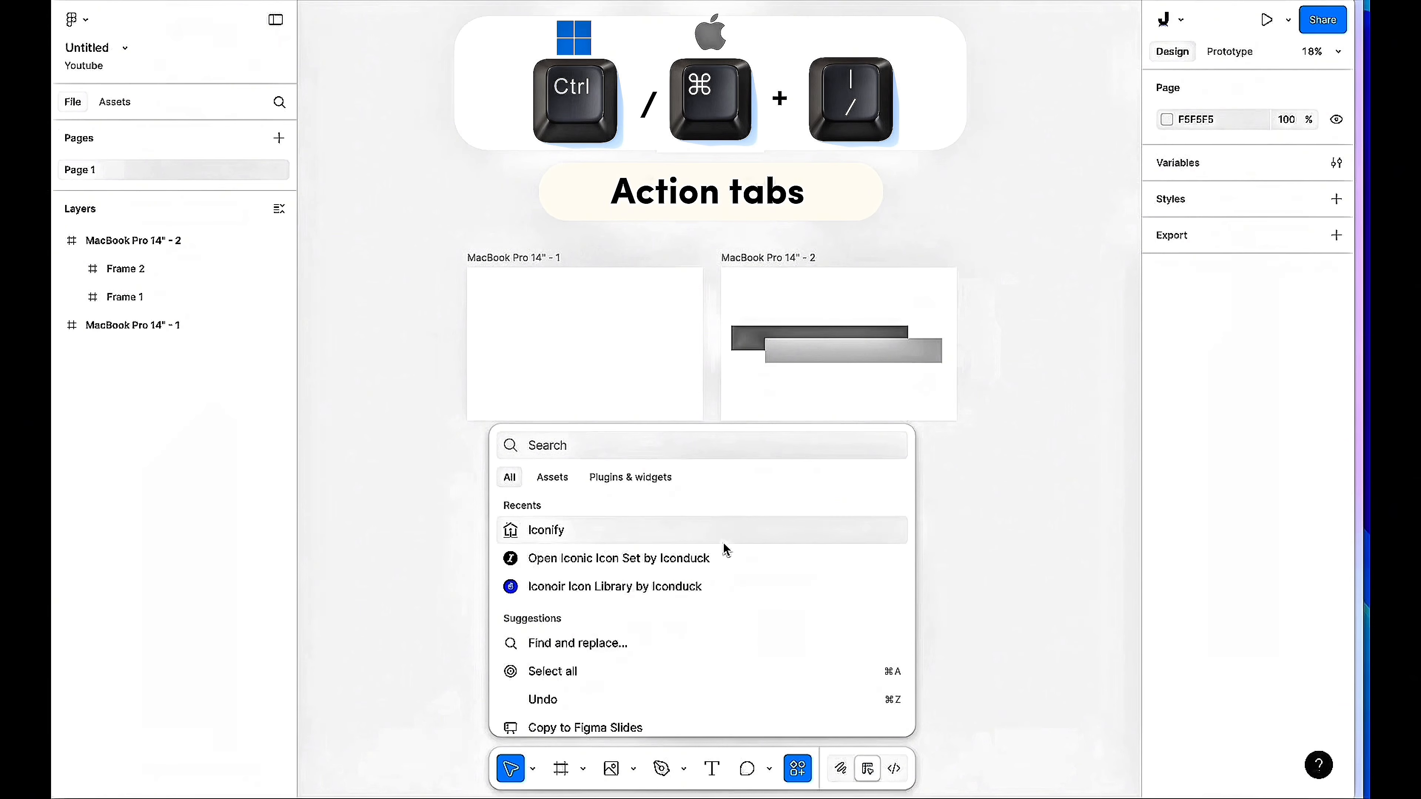
scroll(775, 532, "down", 3)
scroll(779, 532, "up", 3)
left_click(551, 154)
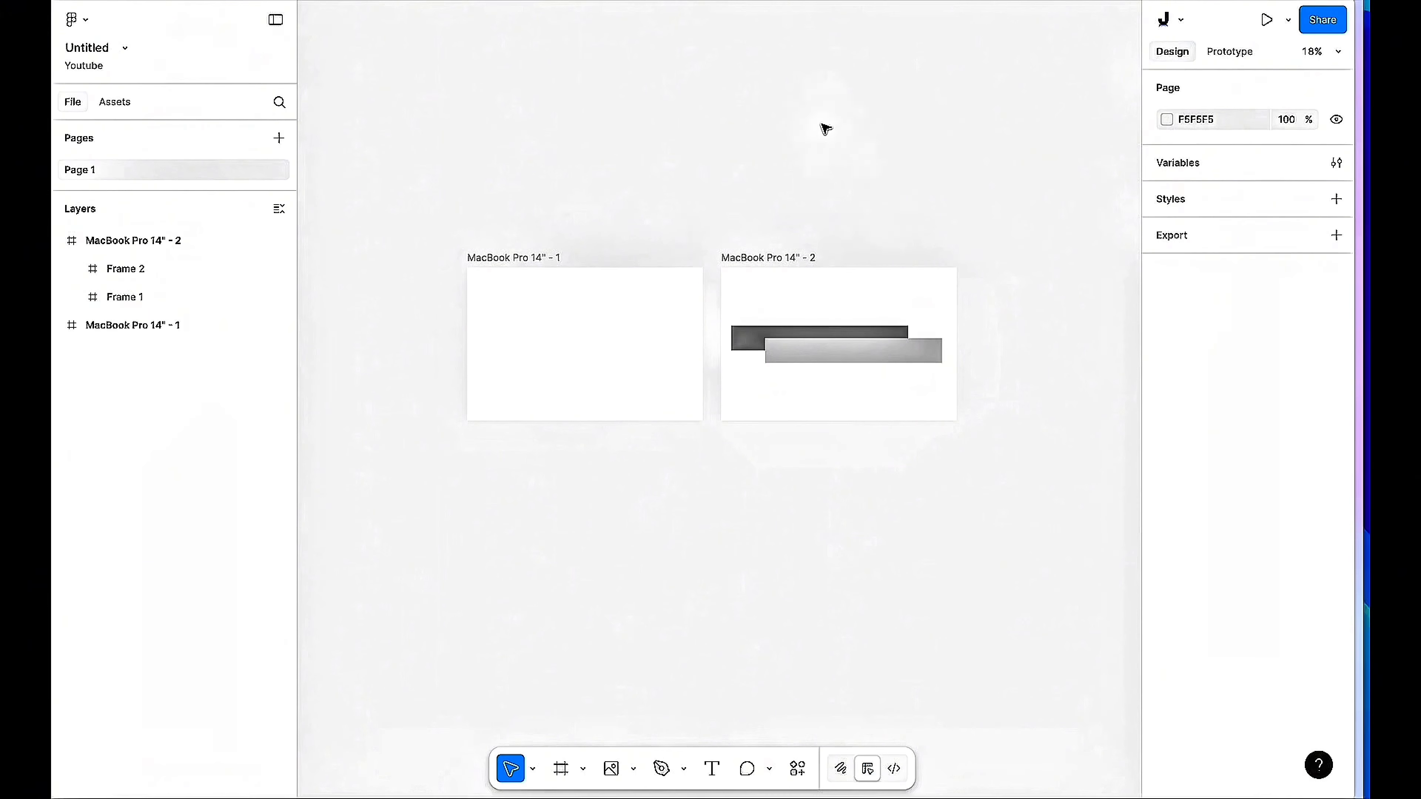
Narrow the dark bar to 434 wide at about X 890, Y 242, undoing the last extra change.
scroll(783, 305, "up", 3)
left_click(743, 350)
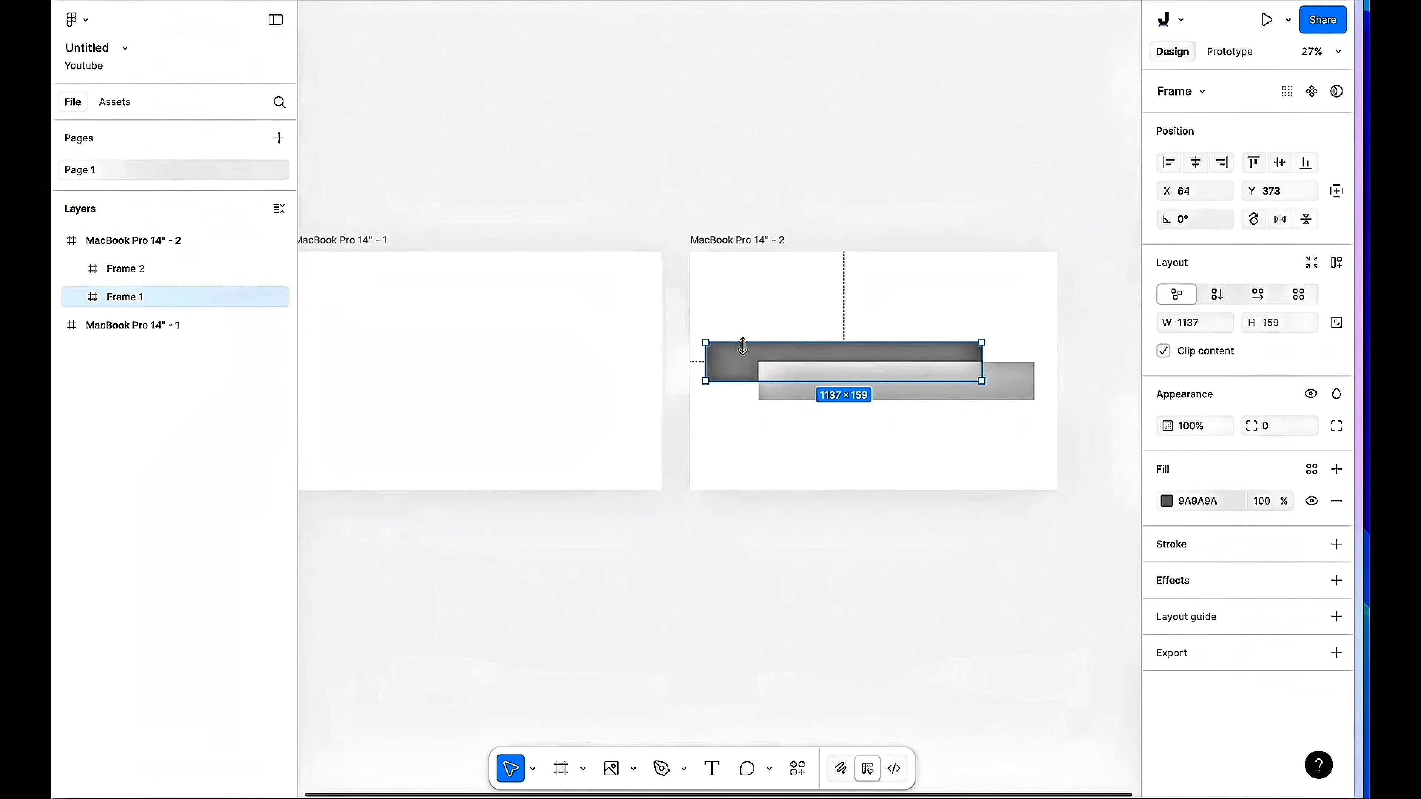
left_click_drag(705, 361, 866, 291)
scroll(913, 368, "up", 5)
left_click_drag(760, 301, 834, 301)
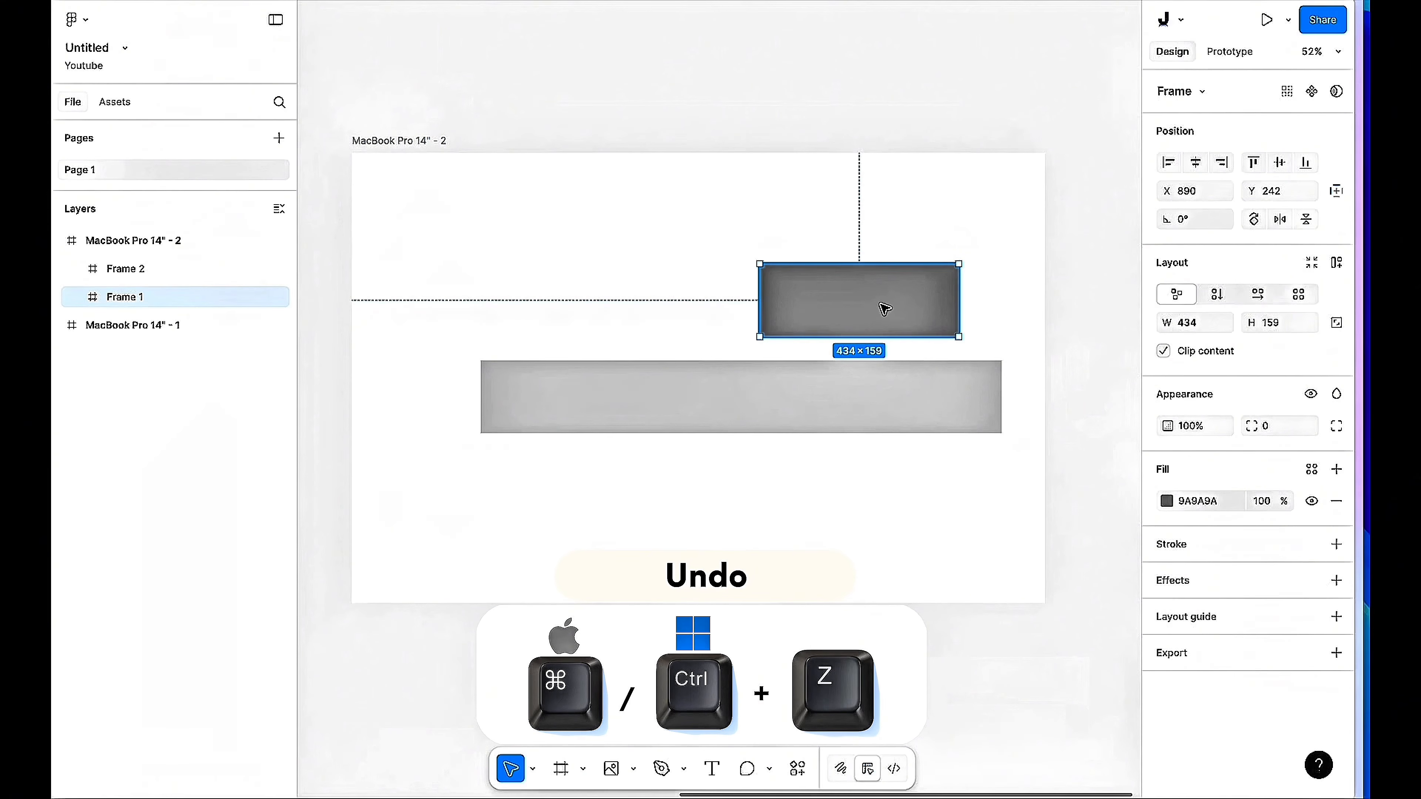
key("ctrl+z")
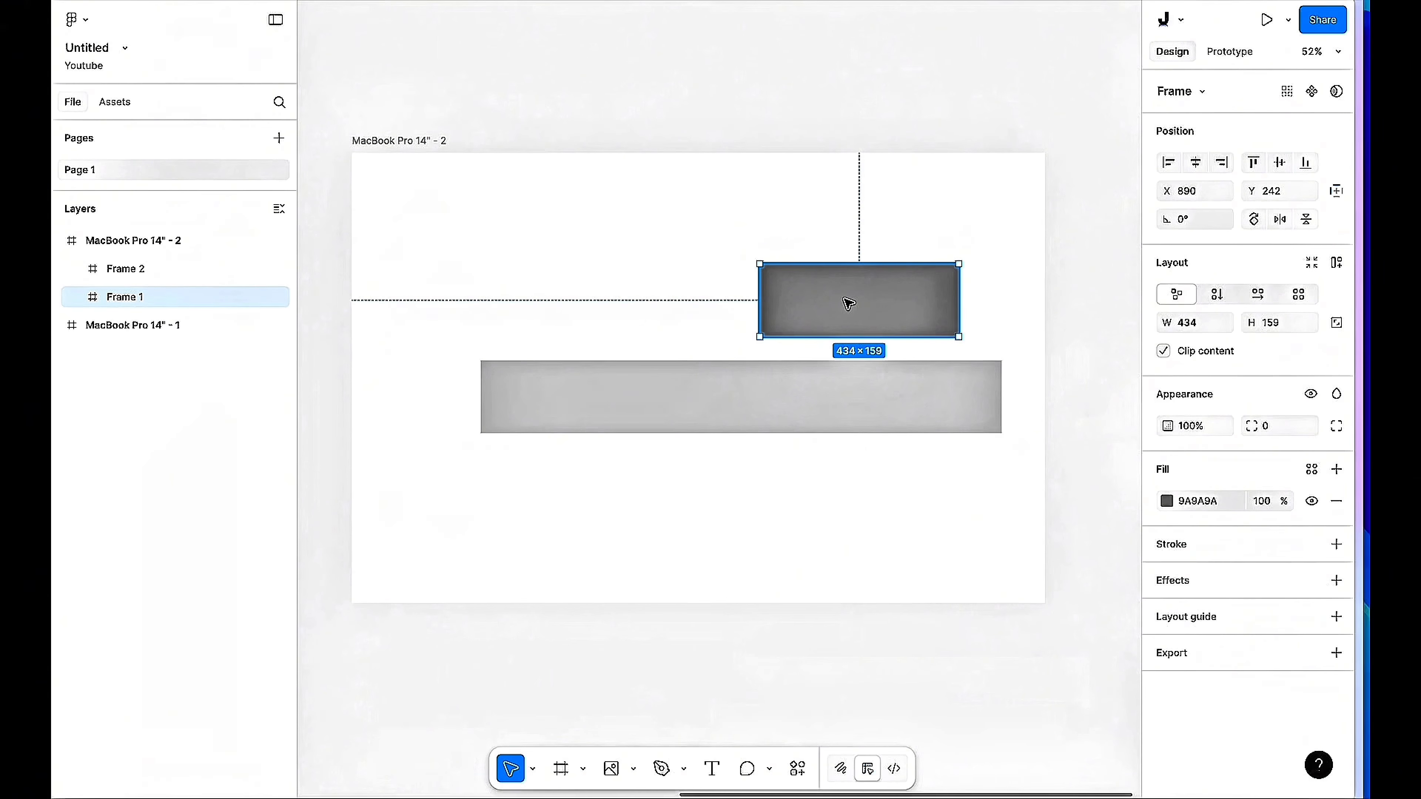
Move the dark bar over the light bar to about X 756, Y 354, and redo the undone changes.
left_click_drag(848, 302, 787, 349)
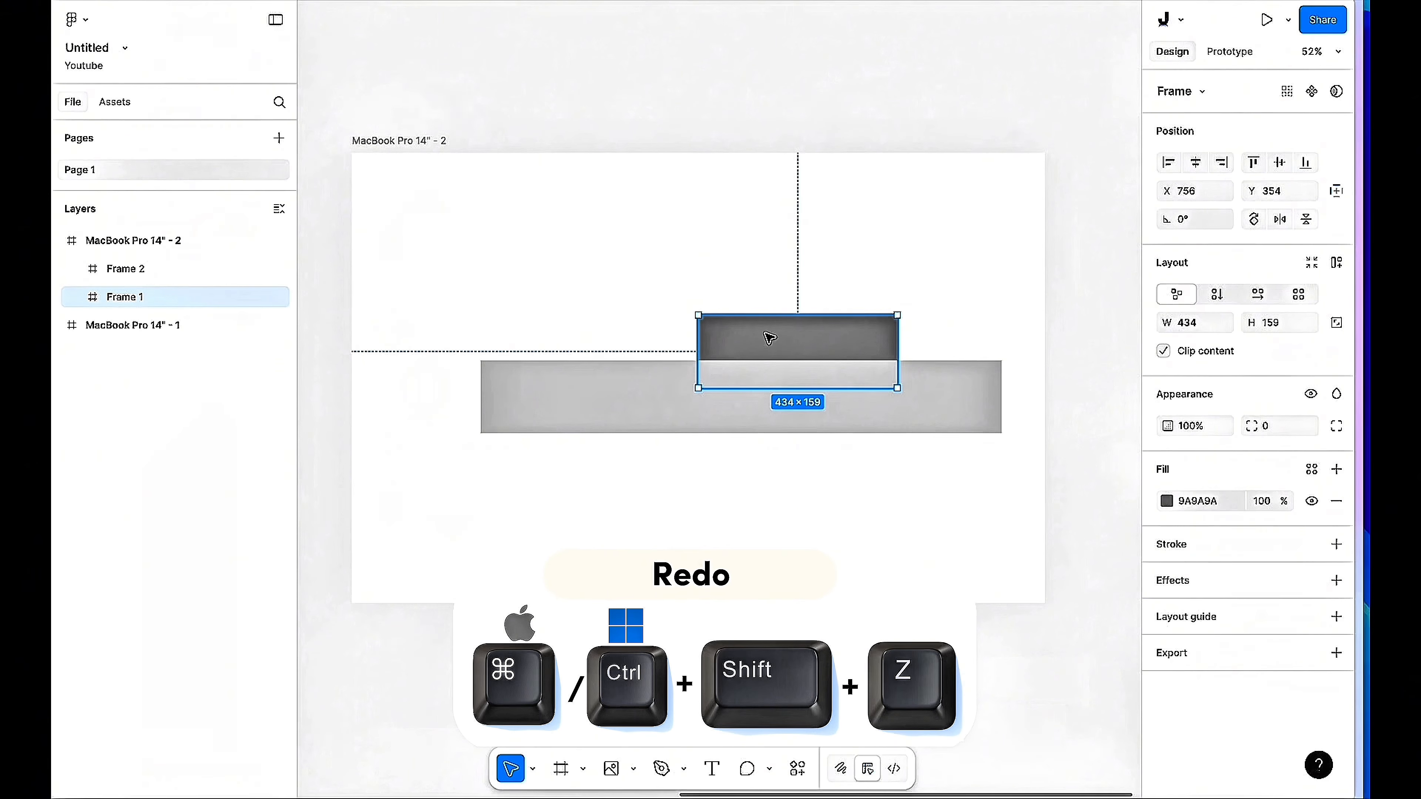
key("ctrl+shift+z")
key("ctrl+shift+z")
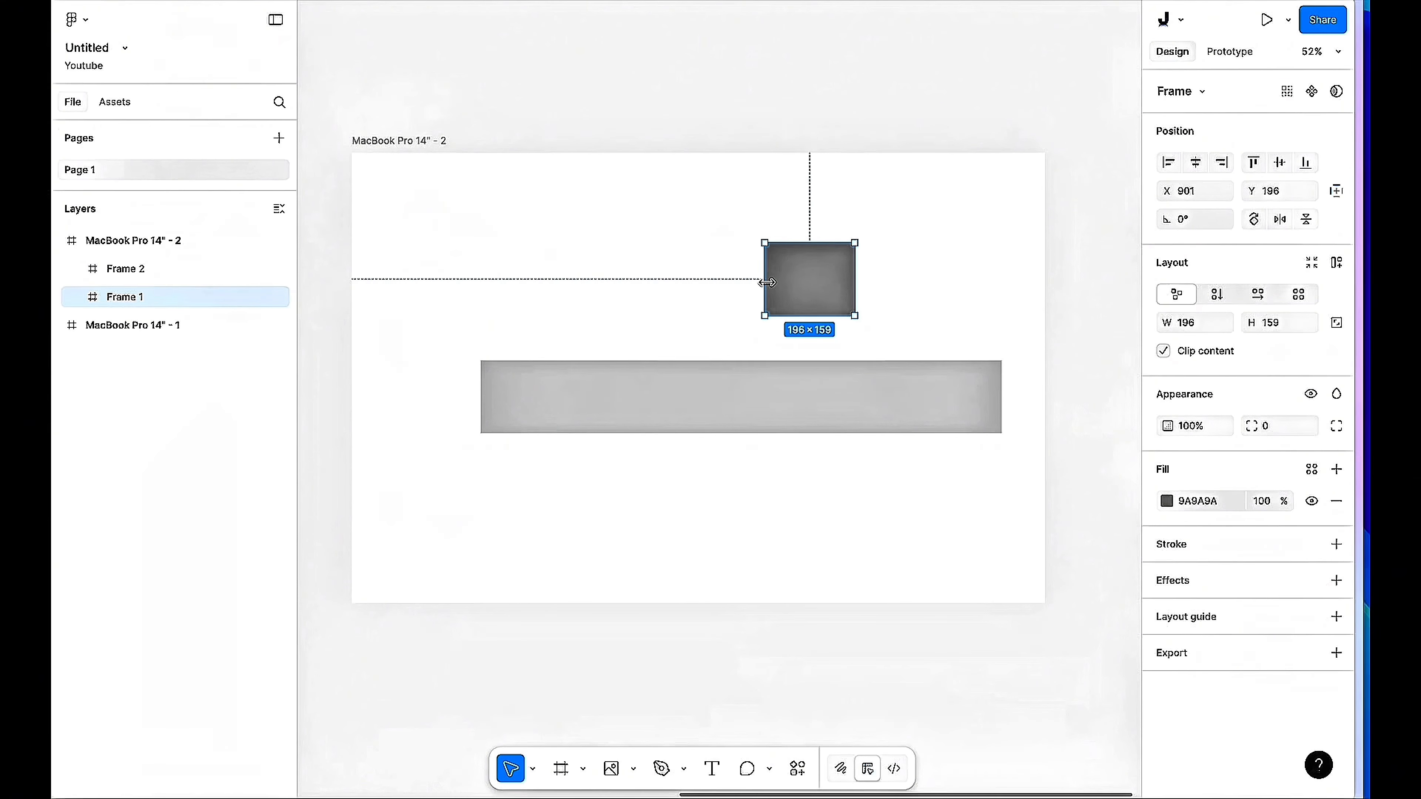
Undo the dark bar's last resize and narrow it again from its left edge.
key("ctrl+z")
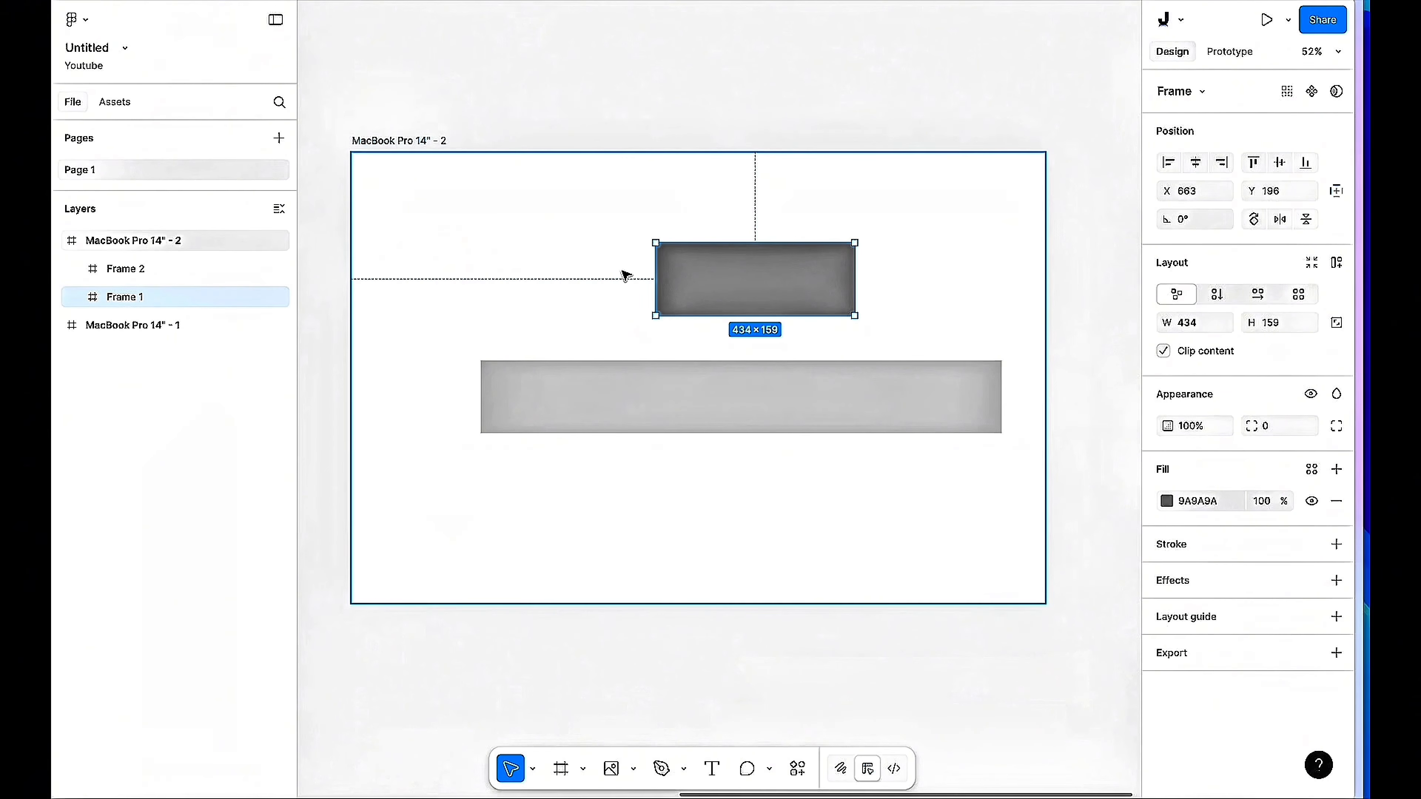
left_click_drag(650, 281, 763, 273)
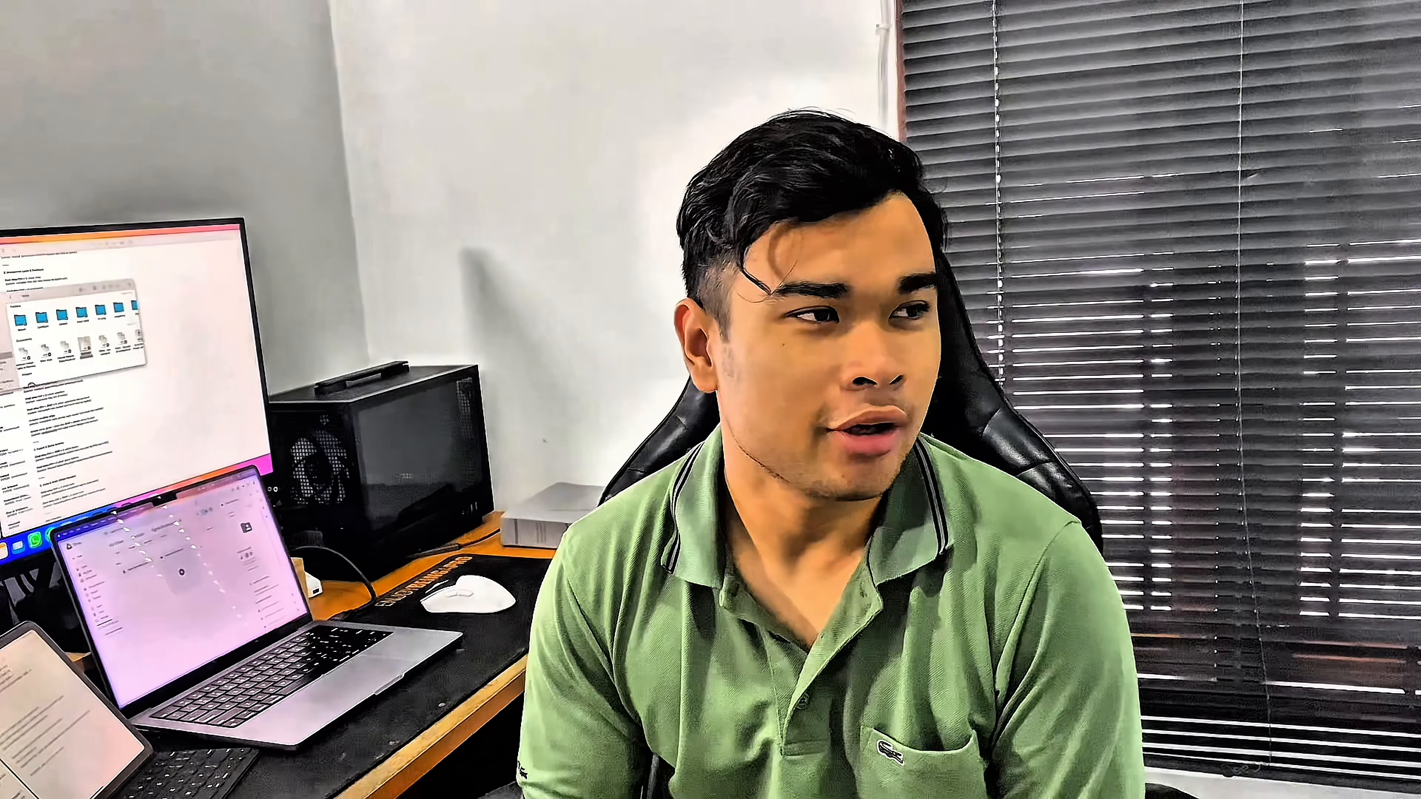